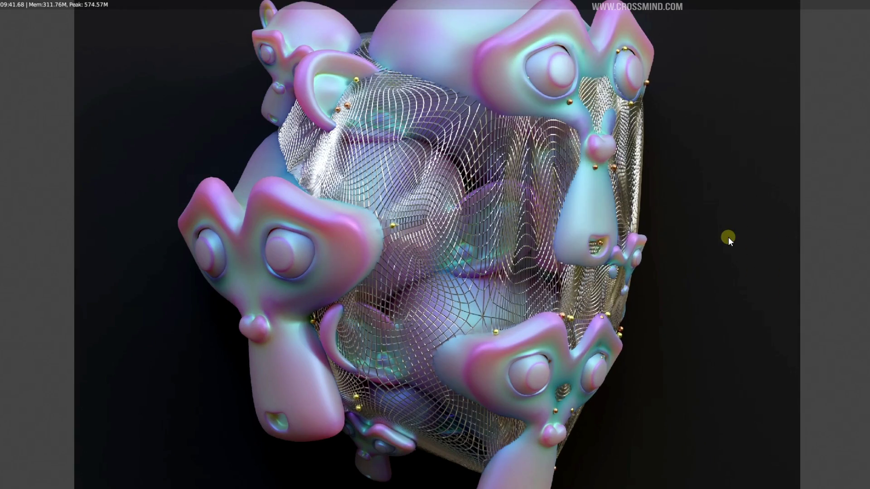
- Try a new bright green material on the single torus, with hue 0.311 and saturation 1, and remove its slot again
scroll(695, 168, "up", 2)
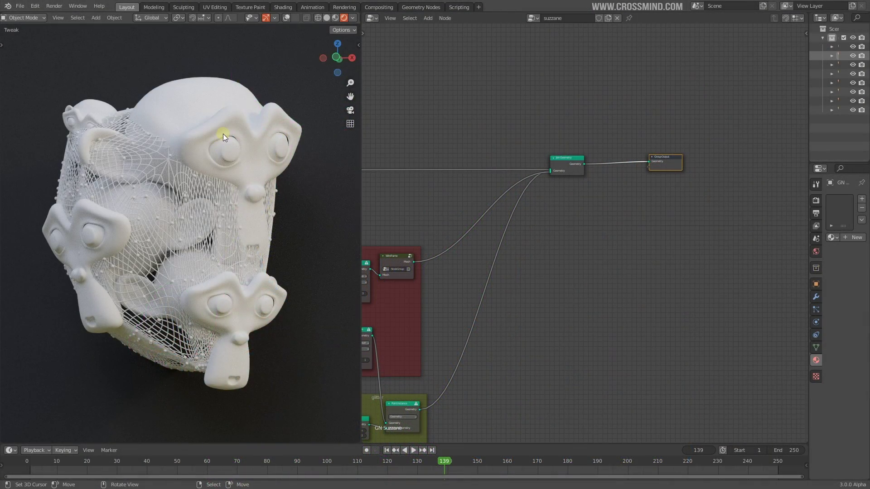
left_click(244, 180)
key("shift+z")
left_click(332, 187)
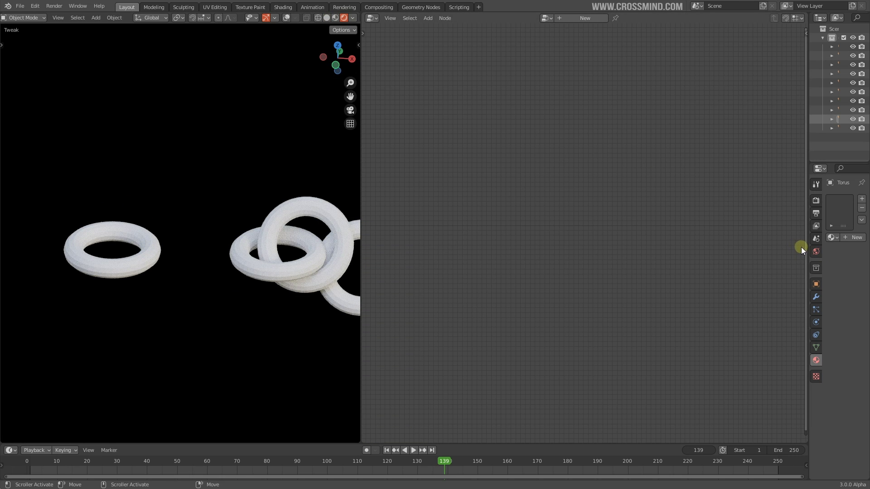
left_click_drag(808, 247, 704, 248)
left_click(824, 238)
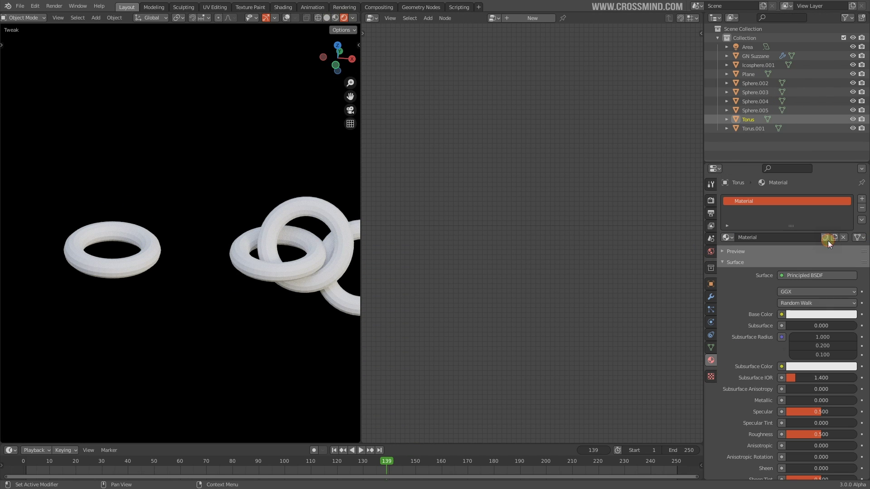
left_click(817, 314)
left_click_drag(813, 222, 778, 204)
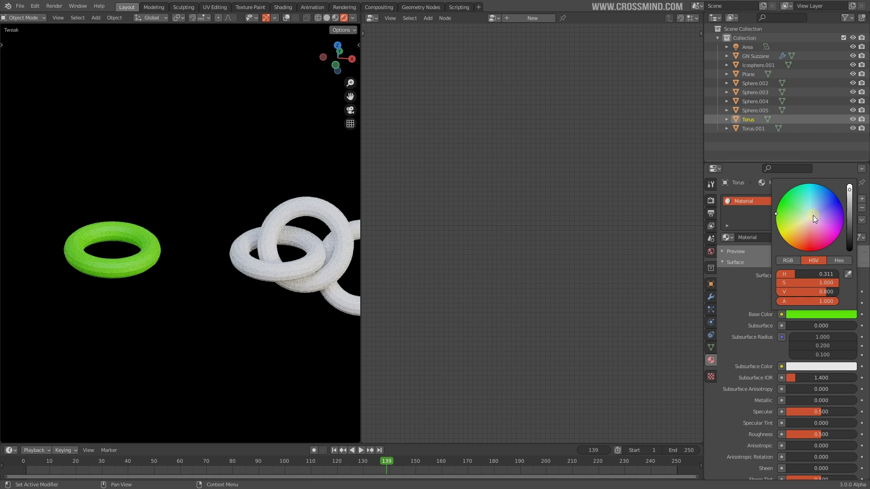
left_click(862, 209)
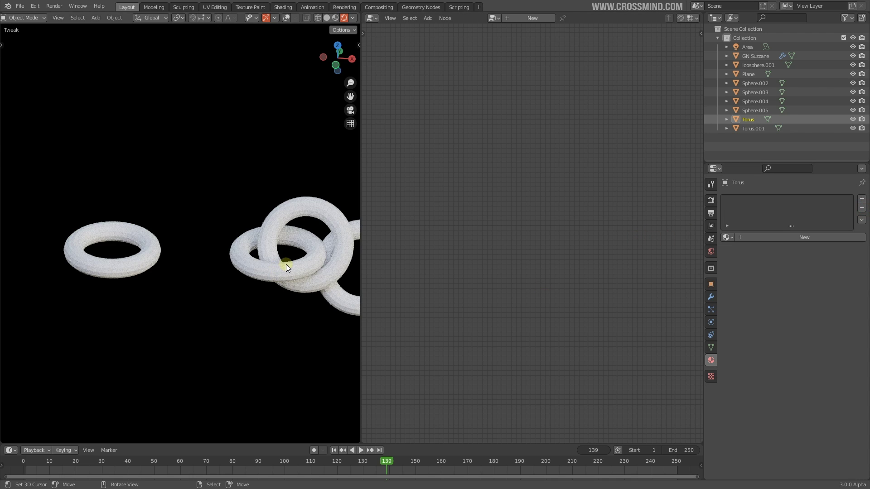
- Add three material slots to the object made of interlocked rings and create a new material in each slot
middle_click_drag(232, 241, 122, 220, "shift")
left_click(862, 199)
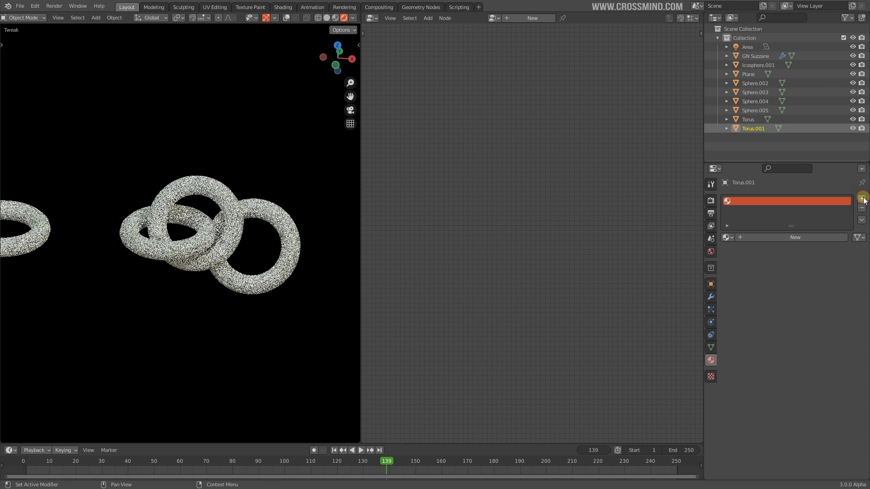
left_click(862, 200)
left_click(862, 199)
left_click(776, 252)
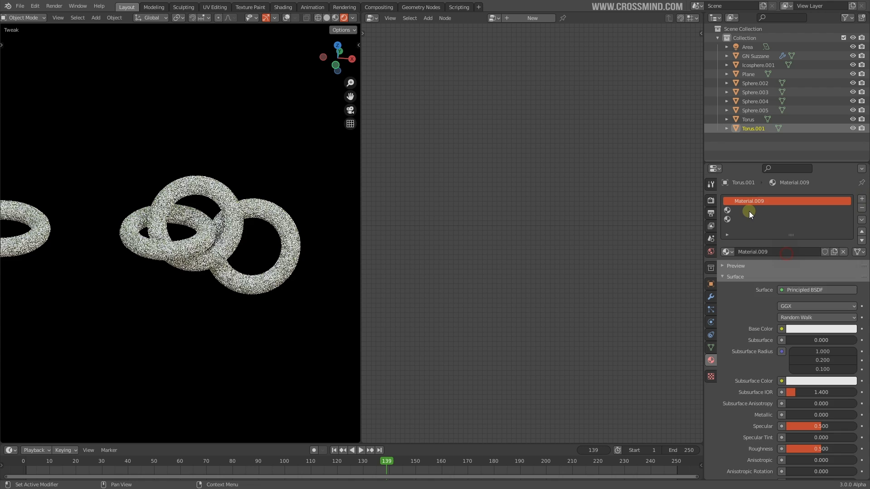
left_click(749, 210)
left_click(768, 252)
left_click(744, 219)
left_click(797, 254)
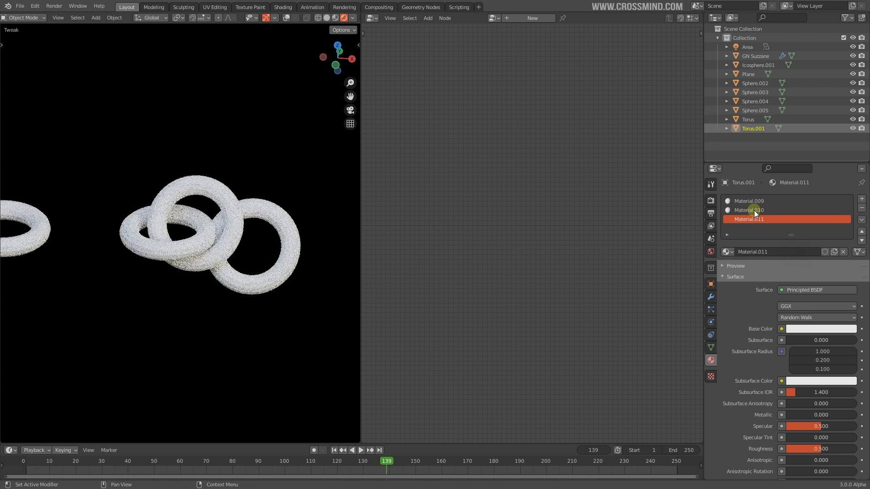
- Set the base color of the interlocked rings' first material to pink
left_click(753, 202)
left_click(820, 328)
left_click_drag(819, 249, 822, 258)
- In Edit Mode with overlays shown, select all linked geometry of the middle ring and assign the second material to it
key("Tab")
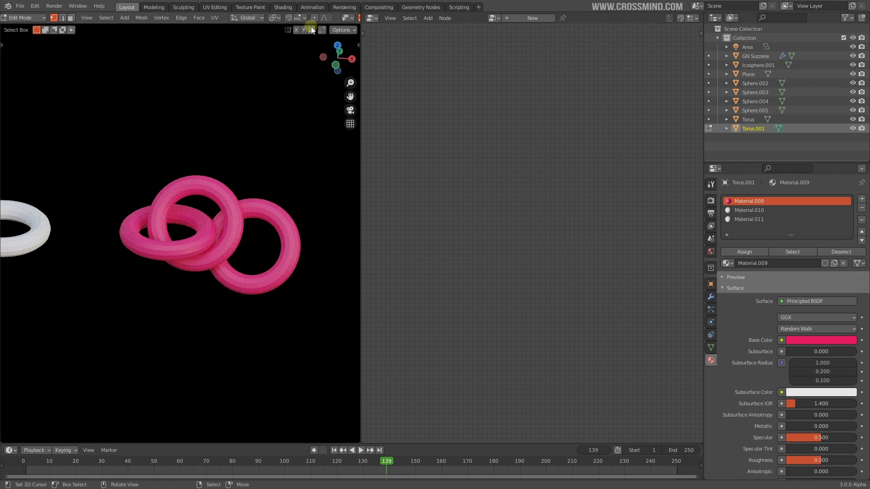
scroll(319, 14, "down", 5)
left_click(275, 18)
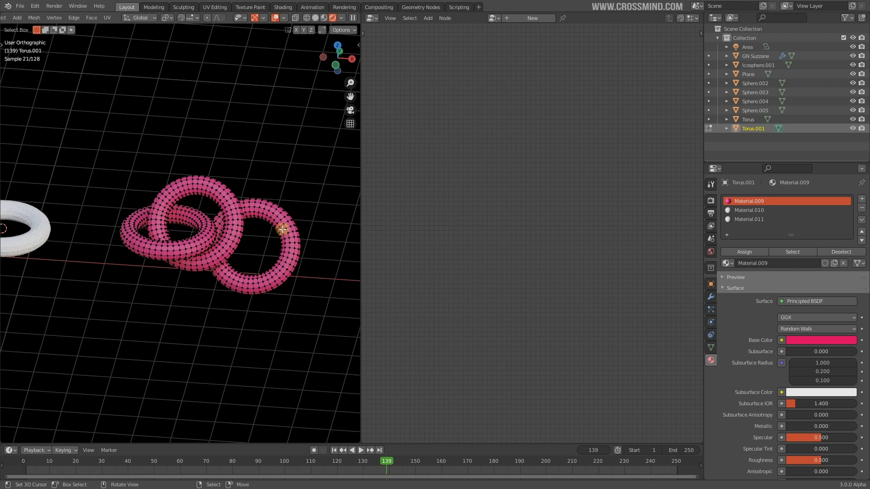
key("l")
left_click(212, 187)
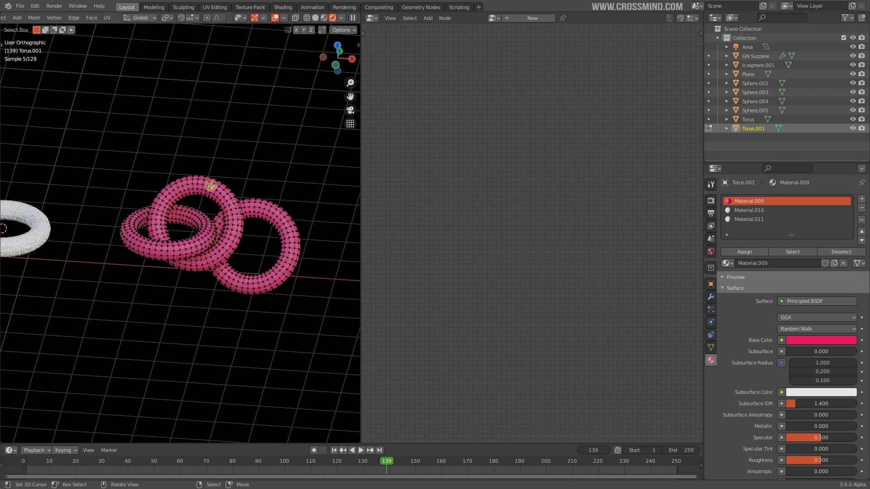
key("ctrl+l")
left_click(746, 253)
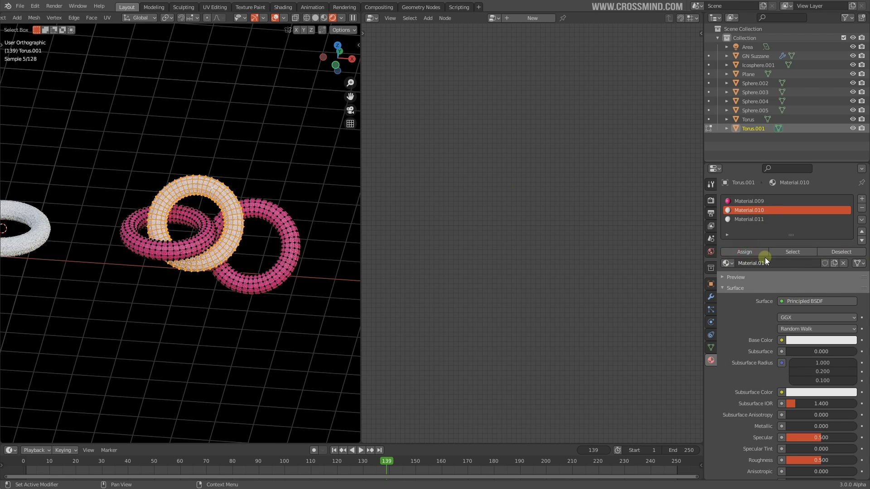
- Assign the third material to the flat ring's linked geometry and change that material's base color
left_click(135, 226)
key("ctrl+l")
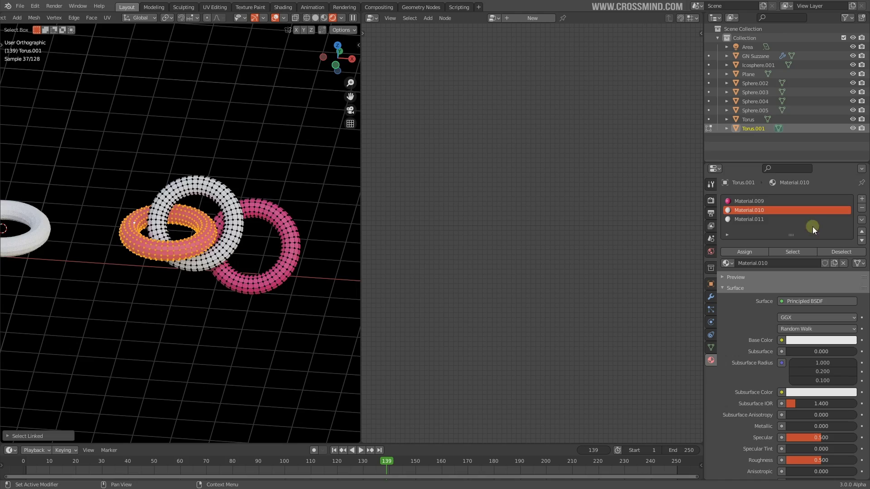
left_click(809, 220)
left_click(756, 252)
left_click(839, 341)
left_click_drag(788, 258, 785, 262)
- Return to Object Mode and delete both the interlocked rings and the single torus from the scene
key("Tab")
scroll(259, 248, "down", 3)
key("Delete")
right_click(107, 240)
key("Delete")
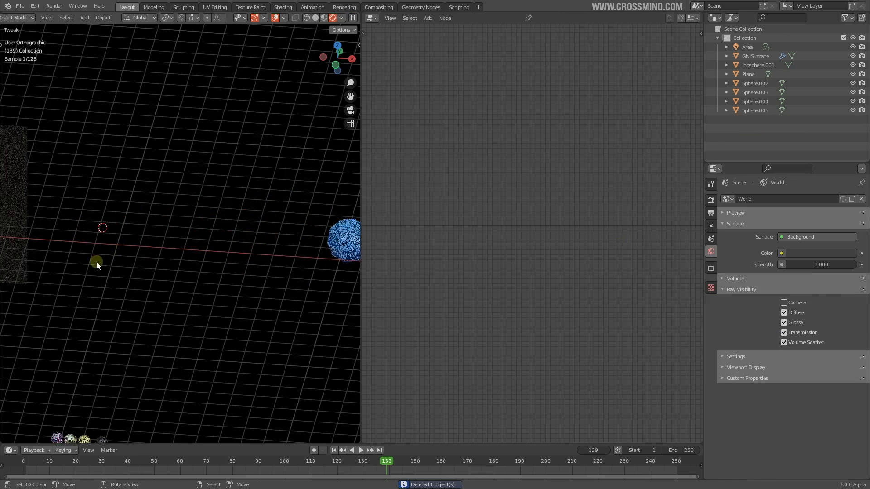
- Show the monkey-head cluster in front view with overlays hidden and select the GN Suzzane object
middle_click_drag(127, 243, 423, 26, "shift")
key("KP_1")
scroll(268, 191, "up", 5)
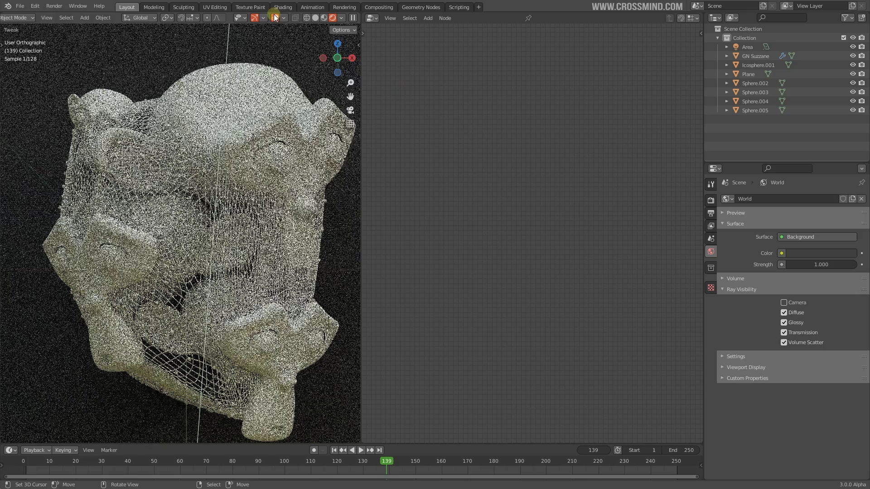
left_click(275, 18)
scroll(273, 170, "down", 1)
middle_click_drag(237, 189, 183, 186, "shift")
right_click(186, 184)
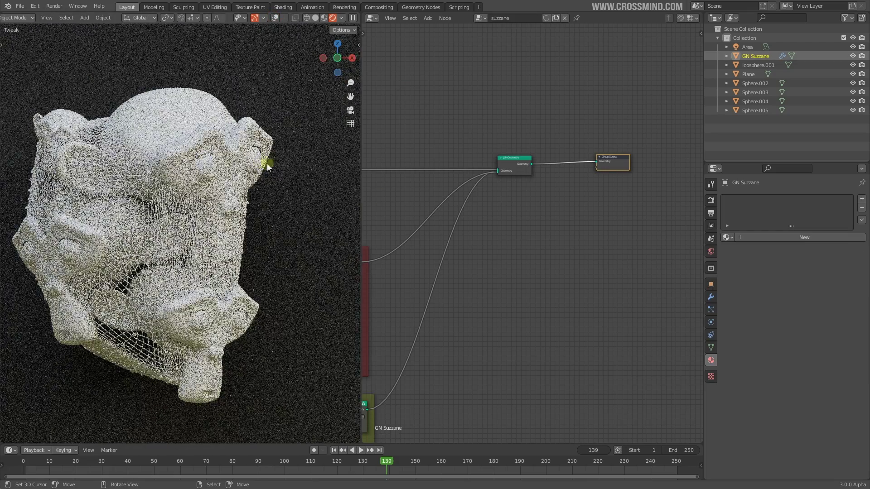
- Turn the viewport overlays back on and switch the viewport to solid shading
middle_click_drag(553, 250, 628, 234)
key("Home")
left_click(275, 18)
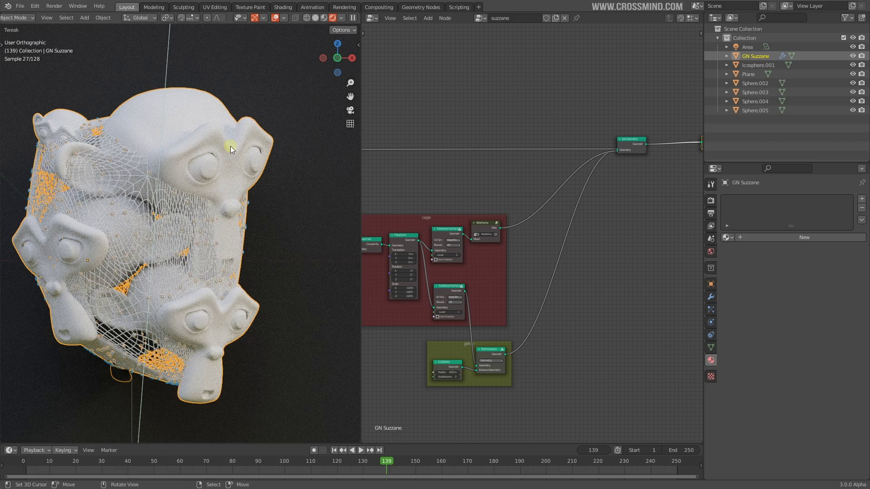
left_click(315, 18)
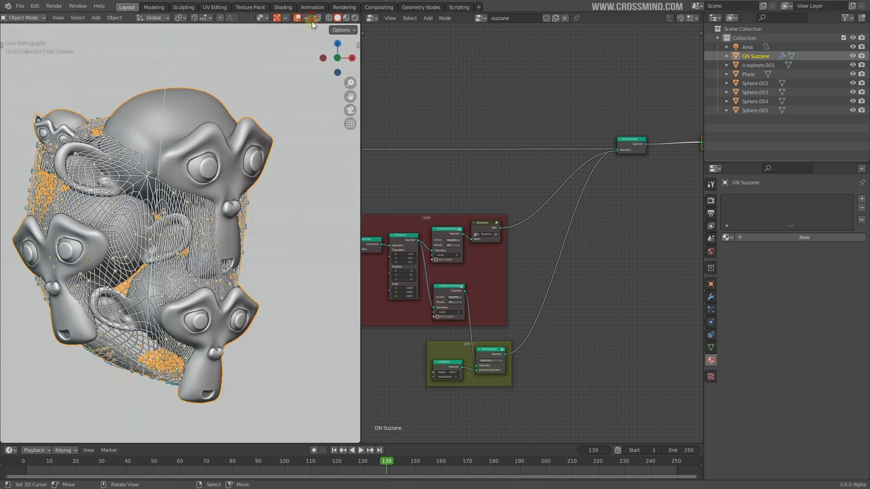
- Enter Edit Mode on GN Suzzane, select its whole base mesh and examine it against the generated geometry
mouse_move(143, 243)
middle_mouse_down()
mouse_move(202, 217)
mouse_move(264, 238)
middle_mouse_up()
key("Tab")
middle_click_drag(188, 233, 269, 270)
key("alt+a")
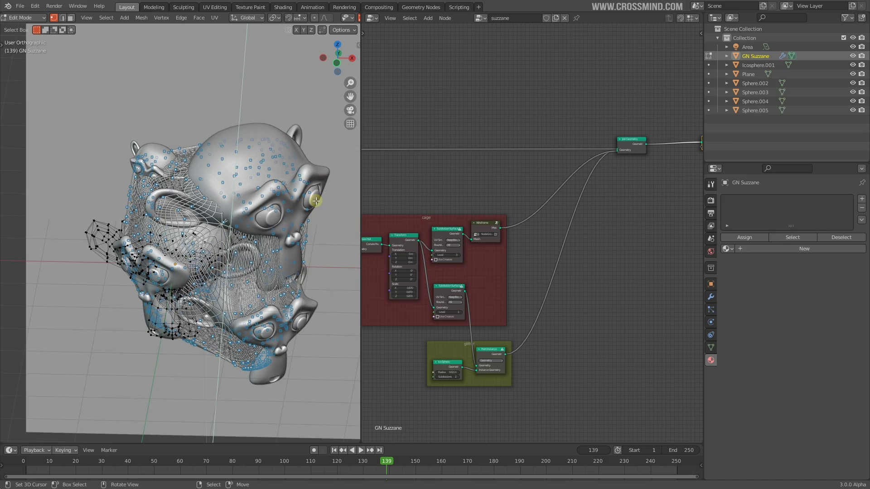
middle_click_drag(161, 295, 42, 44)
scroll(223, 245, "up", 2)
key("a")
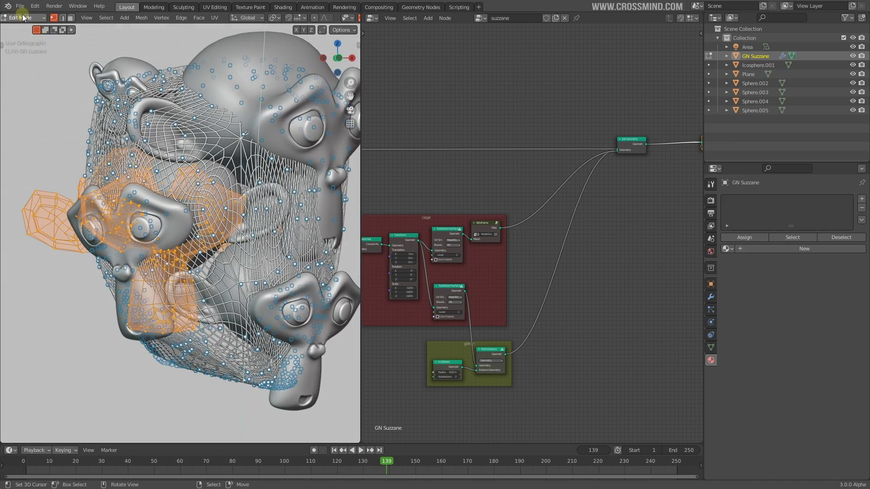
middle_click_drag(110, 238, 147, 248)
middle_click_drag(173, 205, 169, 220)
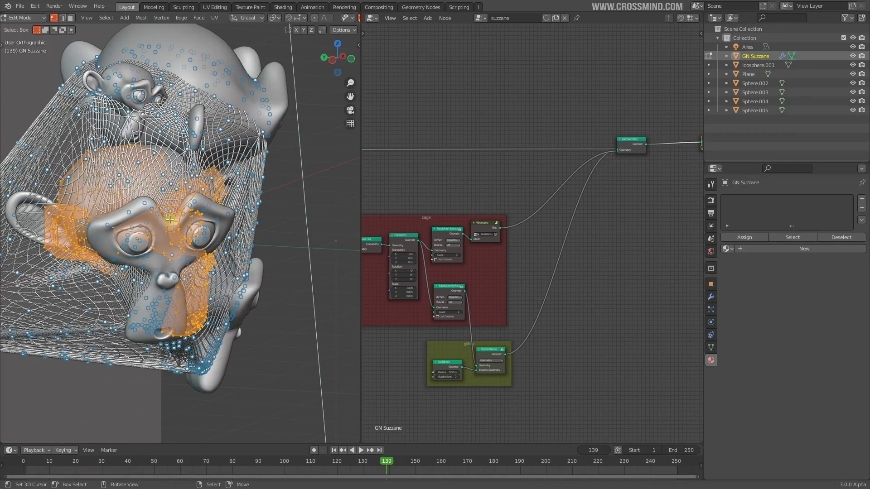
- Preview the Group Input node's output to view only the original Suzanne mesh
middle_click_drag(154, 249, 135, 251)
scroll(461, 261, "down", 5)
middle_click_drag(446, 198, 509, 208)
scroll(146, 208, "up", 1)
middle_click_drag(167, 221, 131, 211)
middle_click_drag(430, 202, 680, 229)
scroll(515, 261, "up", 2)
scroll(515, 261, "up", 4)
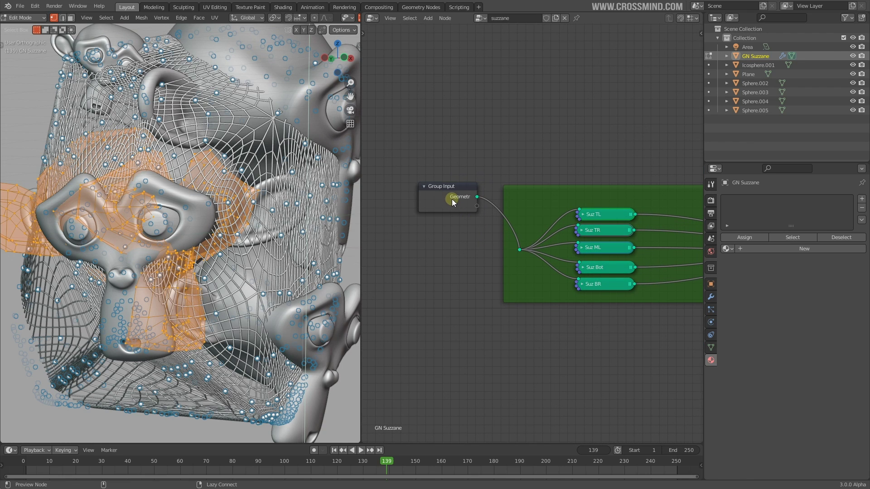
left_click(452, 198, "ctrl+shift")
scroll(467, 239, "down", 4)
scroll(493, 204, "up", 4)
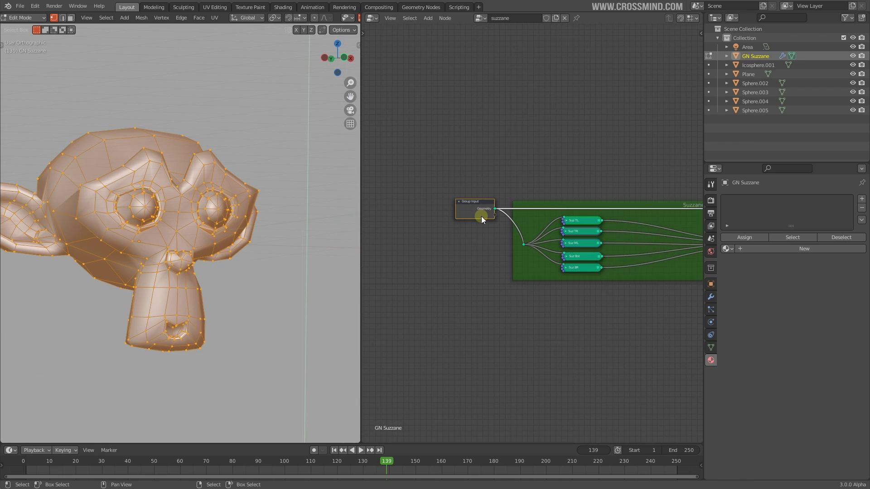
- Examine the original Suzanne mesh, restore the preview of the final Join Geometry node and return to Object Mode
middle_click_drag(231, 216, 88, 124)
scroll(93, 149, "up", 1)
scroll(240, 255, "down", 4)
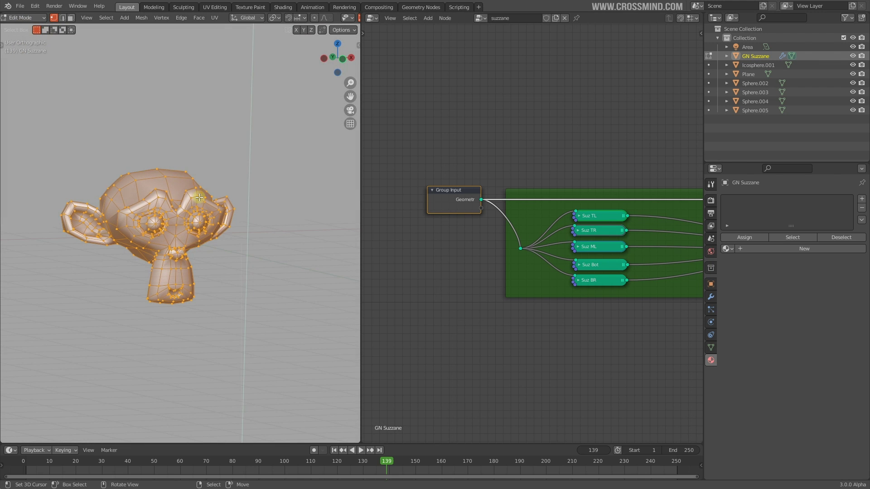
middle_click_drag(199, 197, 213, 199)
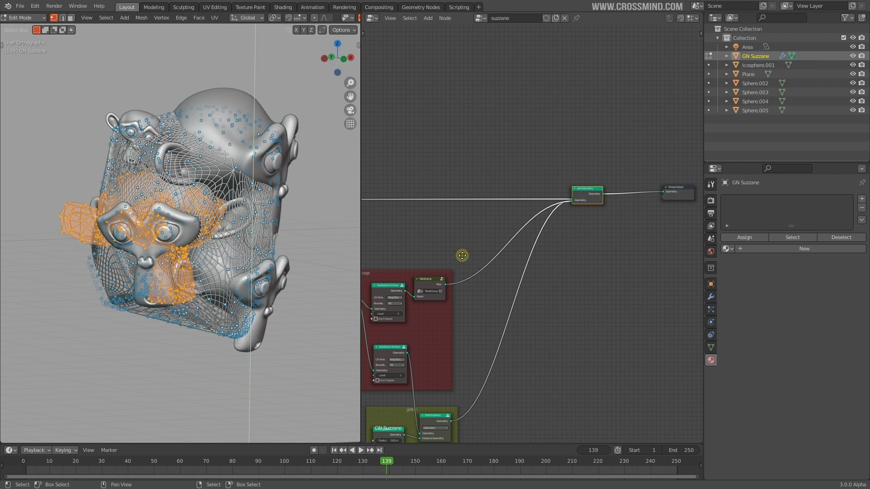
middle_click_drag(462, 255, 530, 240)
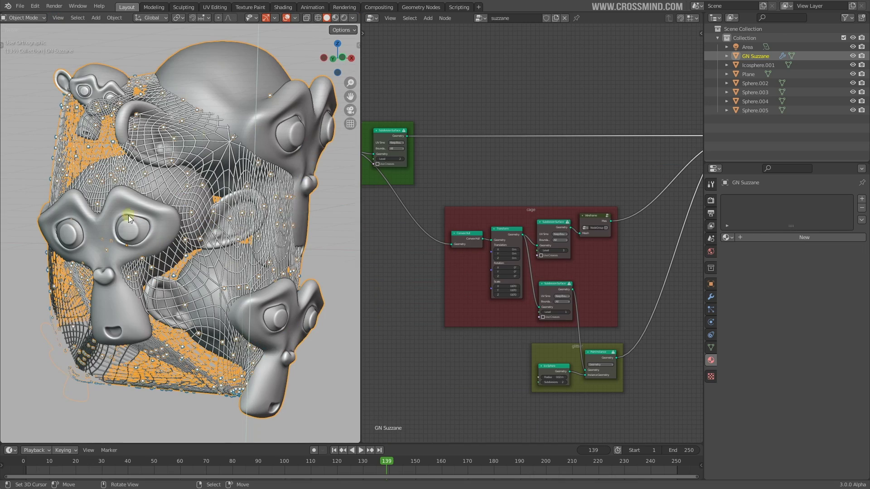
middle_click_drag(129, 216, 277, 189)
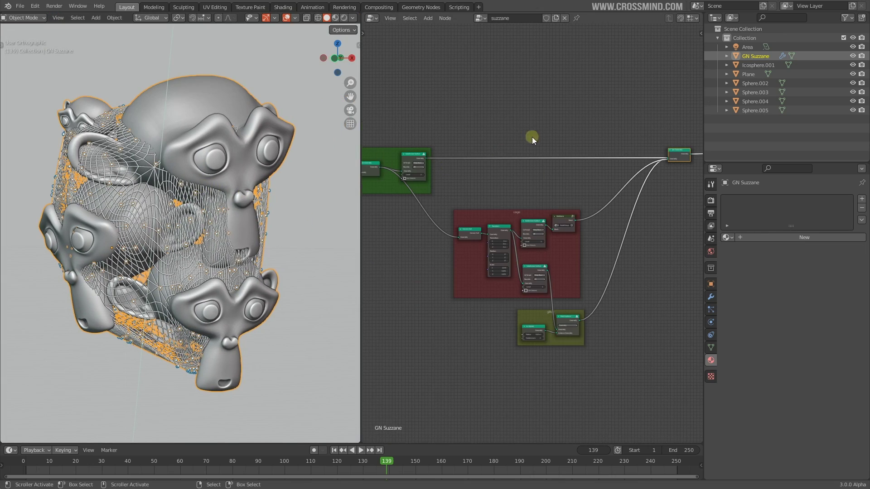
- Select the five collapsed Suz transform nodes in the Suzannes frame and move them closer to the Join Geometry node
middle_click_drag(550, 213, 674, 229)
scroll(675, 240, "up", 3)
scroll(671, 228, "up", 4)
middle_click_drag(542, 228, 695, 240)
scroll(679, 239, "down", 2)
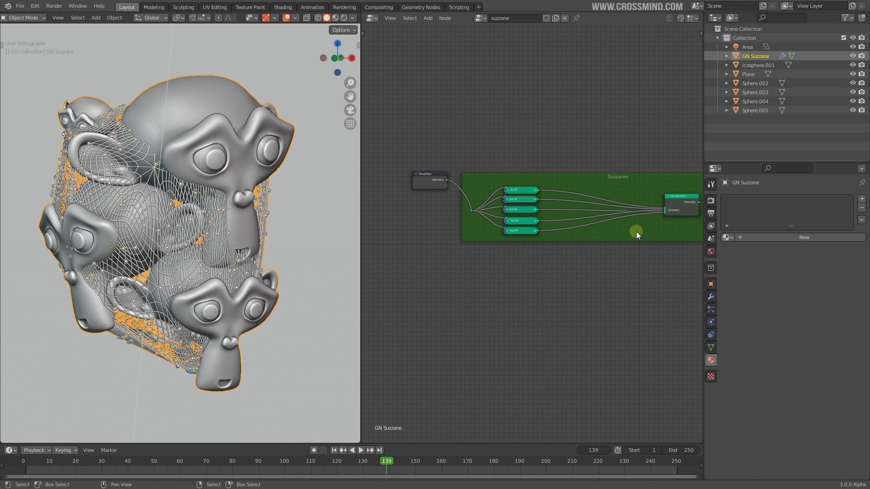
scroll(636, 232, "down", 1)
key("b")
left_click_drag(497, 137, 537, 260)
key("g")
left_click(563, 256)
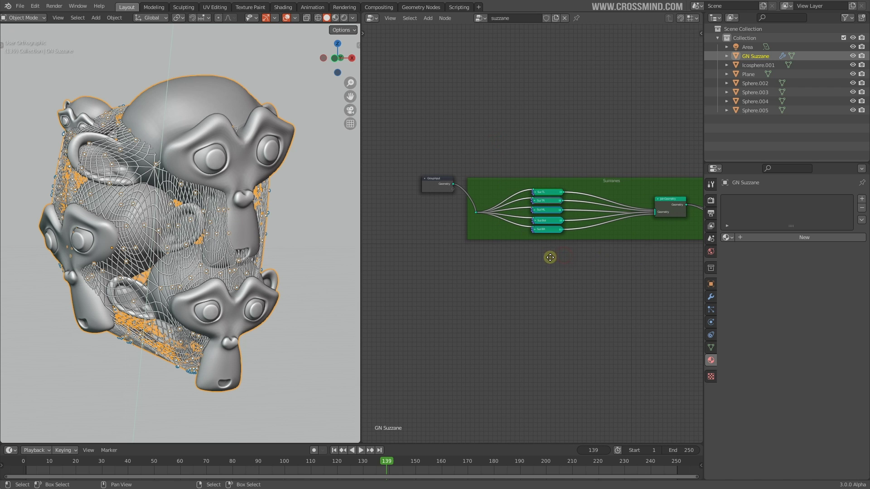
- Examine the cage and glitter node frames and how their outputs feed the final Join Geometry node
middle_click_drag(550, 257, 379, 252)
middle_click_drag(600, 237, 418, 181)
scroll(510, 230, "up", 2)
middle_click_drag(586, 224, 443, 195)
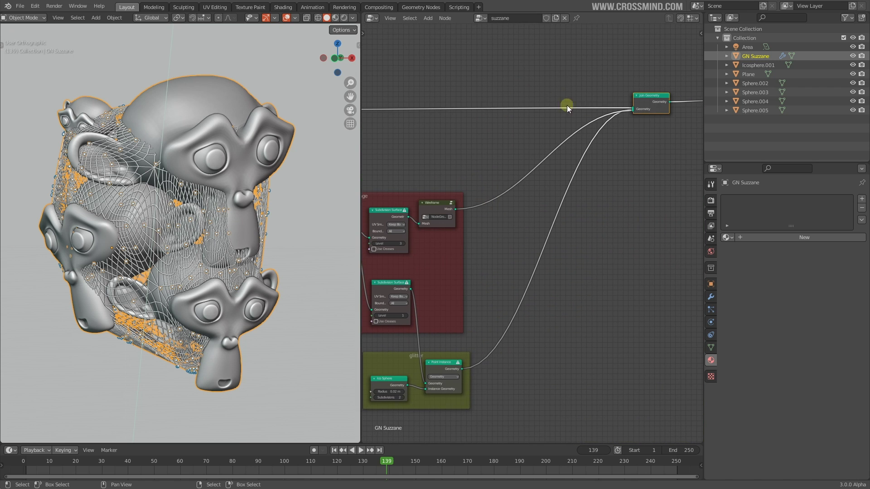
scroll(528, 224, "down", 4)
middle_click_drag(470, 229, 527, 227)
scroll(521, 223, "up", 2)
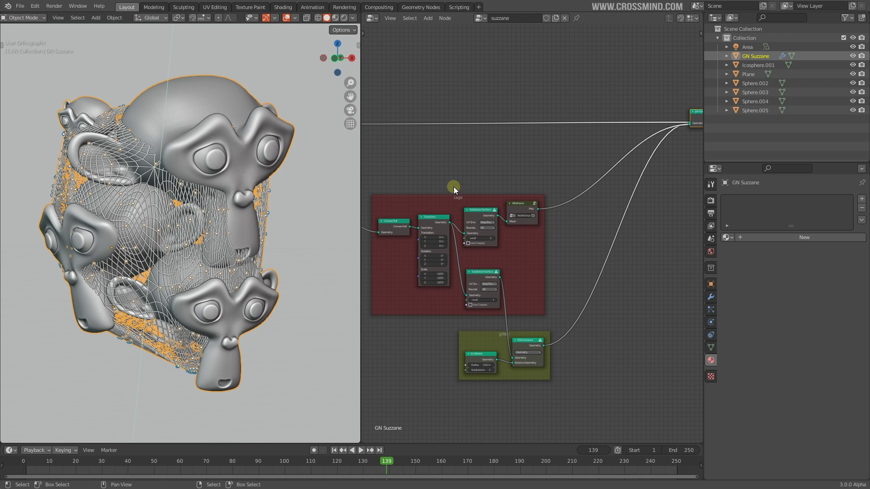
left_click_drag(536, 361, 451, 352)
key("g")
right_click(558, 353)
- Apply the GeometryNodes modifier on GN Suzzane and enter Edit Mode on the resulting mesh
middle_click_drag(251, 183, 252, 179)
right_click(324, 178)
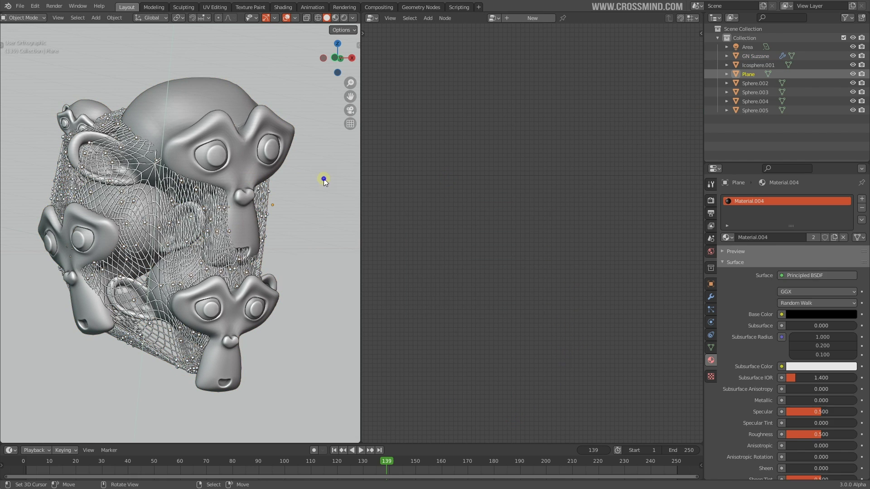
right_click(252, 150)
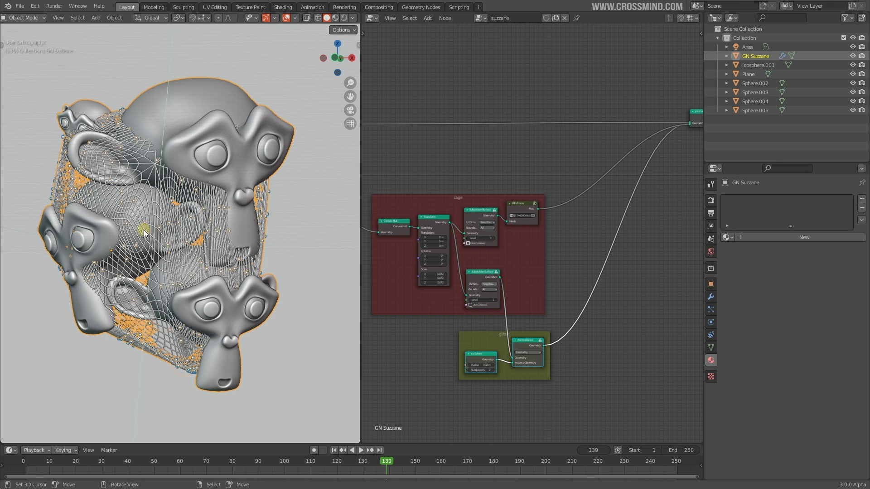
left_click(711, 297)
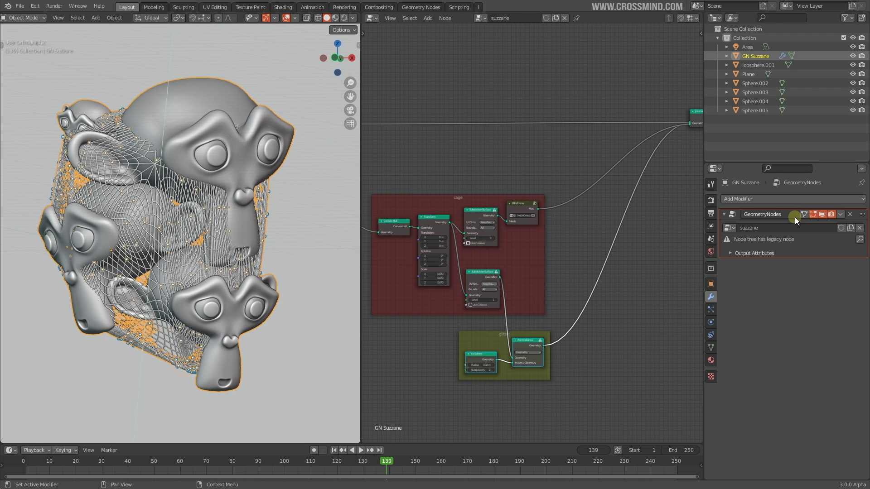
key("ctrl+a")
key("Tab")
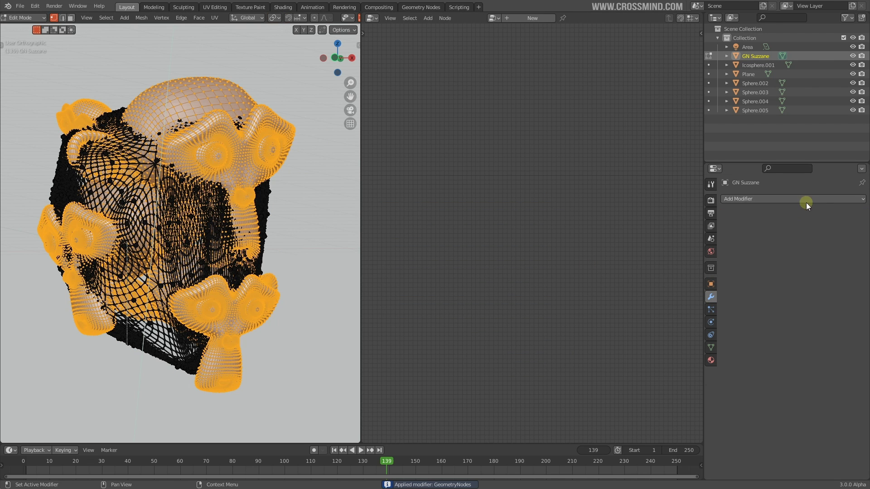
- Return the applied GN Suzzane mesh to Object Mode and undo applying its GeometryNodes modifier
key("alt+a")
key("a")
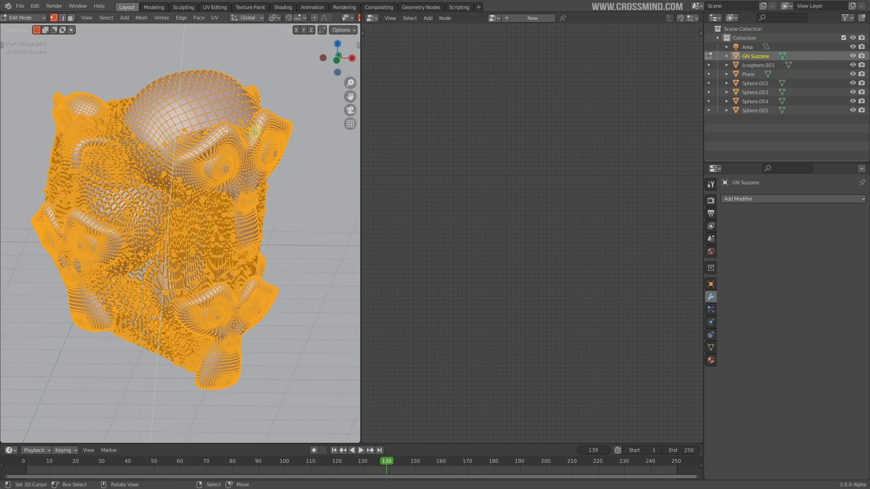
middle_click_drag(245, 150, 237, 166)
key("Tab")
key("ctrl+z")
key("ctrl+z")
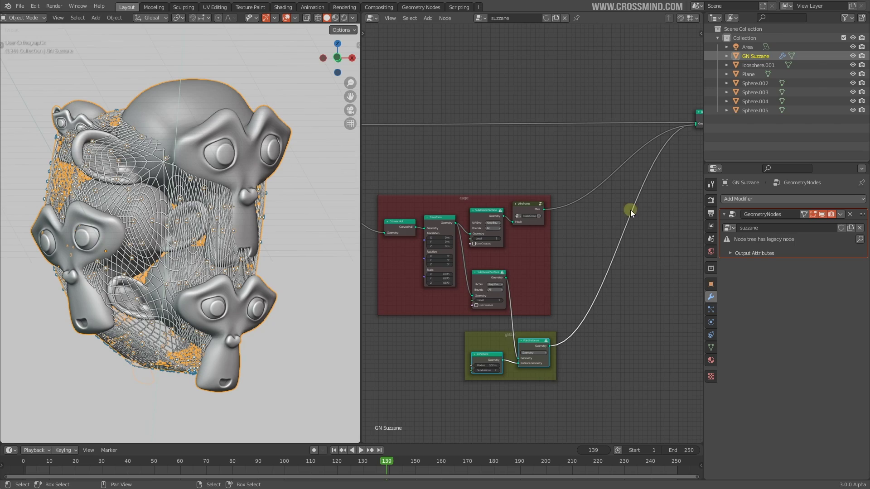
- Examine how the Suzzanes, cage and glitter frames connect to the final Join Geometry and Group Output nodes
scroll(629, 210, "up", 3)
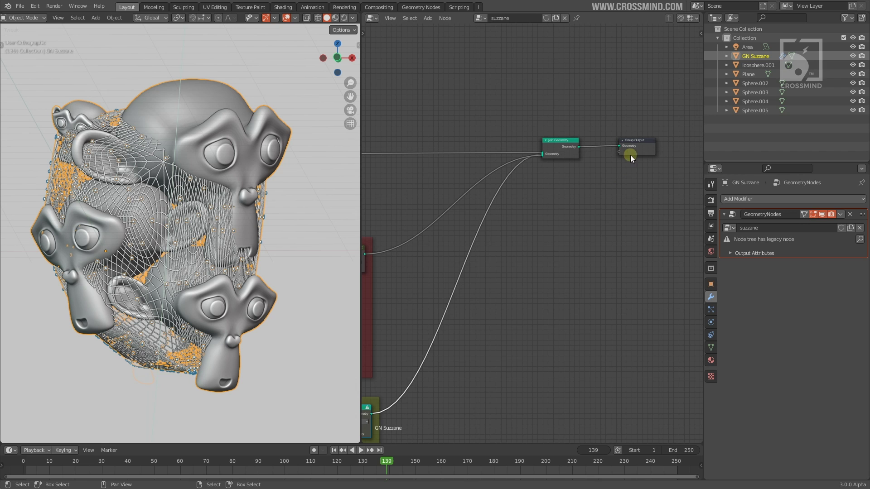
left_click_drag(632, 154, 633, 152)
middle_click_drag(539, 205, 684, 214)
scroll(671, 218, "down", 6)
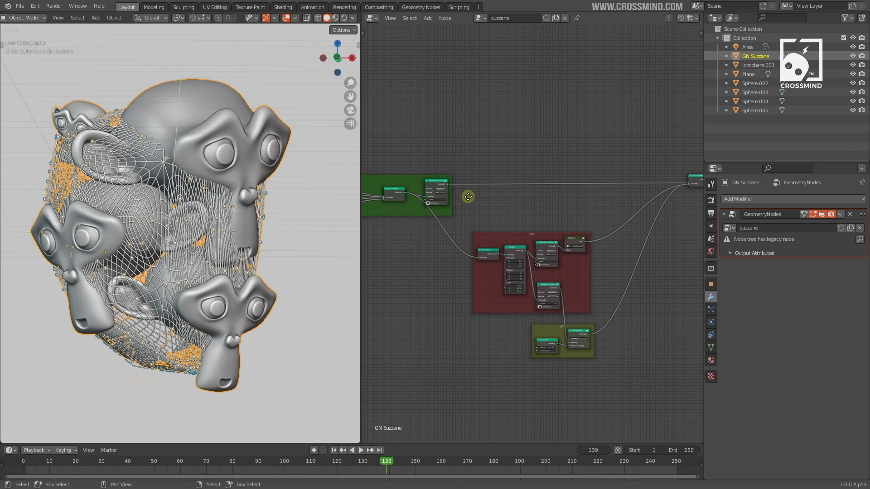
middle_click_drag(468, 196, 451, 130)
middle_click_drag(660, 223, 606, 237)
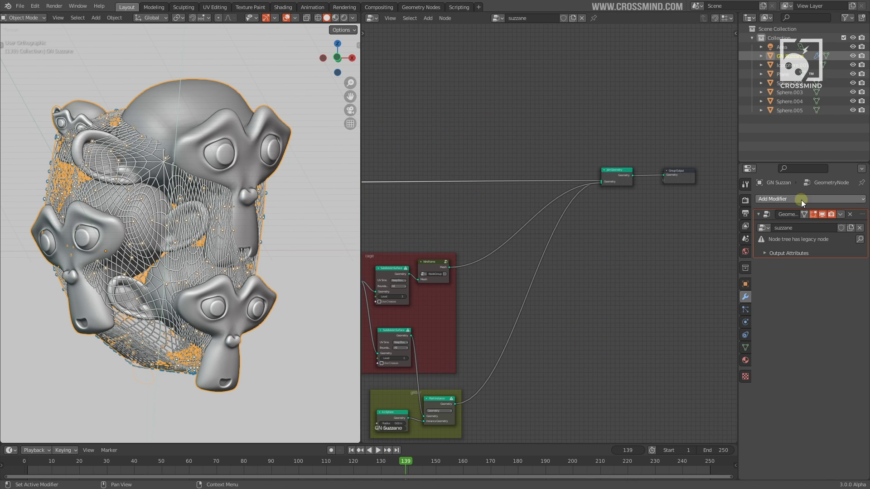
middle_click_drag(520, 245, 606, 216)
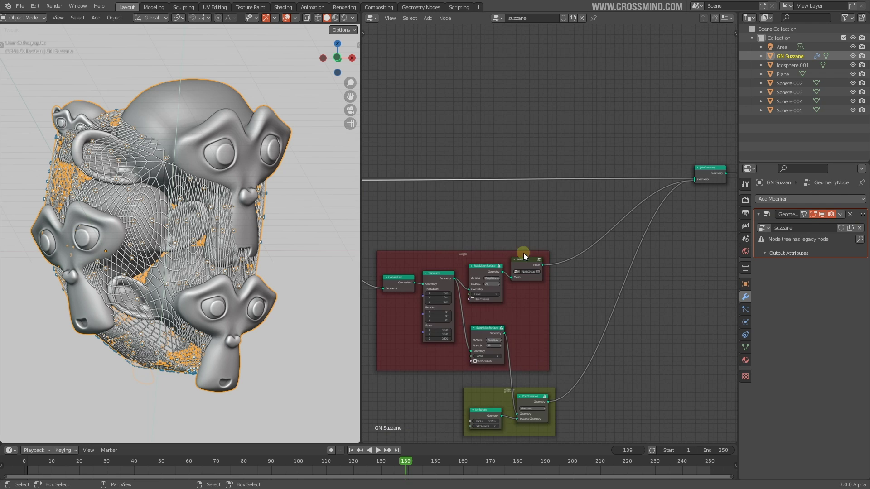
scroll(523, 253, "down", 5)
middle_click_drag(533, 246, 639, 235)
left_click_drag(413, 135, 639, 357)
middle_click_drag(625, 254, 504, 240)
scroll(619, 205, "up", 4)
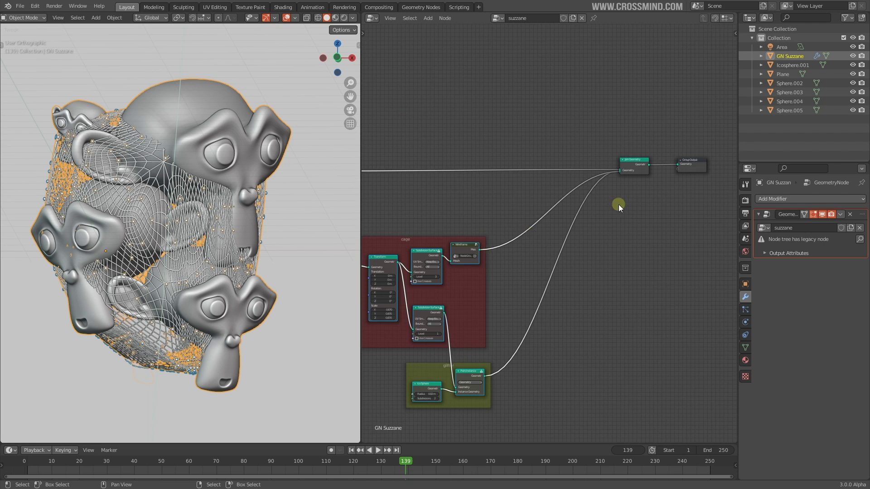
- Add an unconnected Material Assign node with a Selection input below the final Join Geometry node
scroll(602, 212, "up", 1)
key("shift+a")
mouse_move(563, 210)
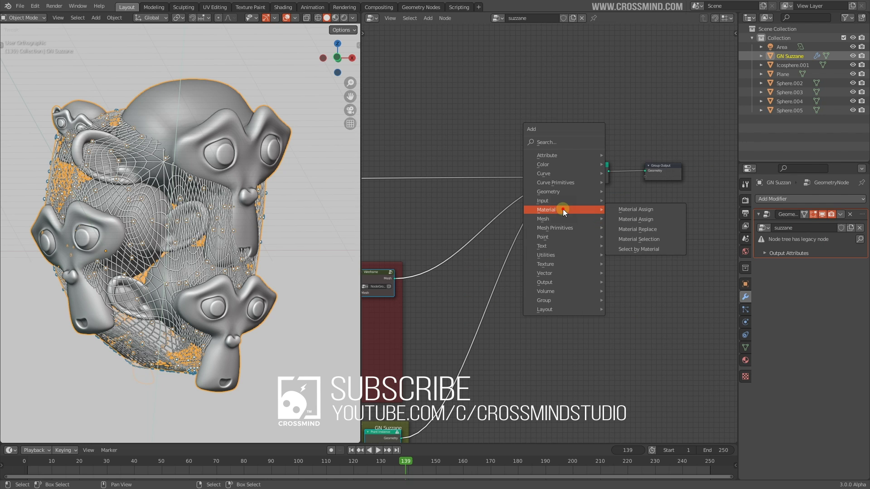
mouse_move(564, 236)
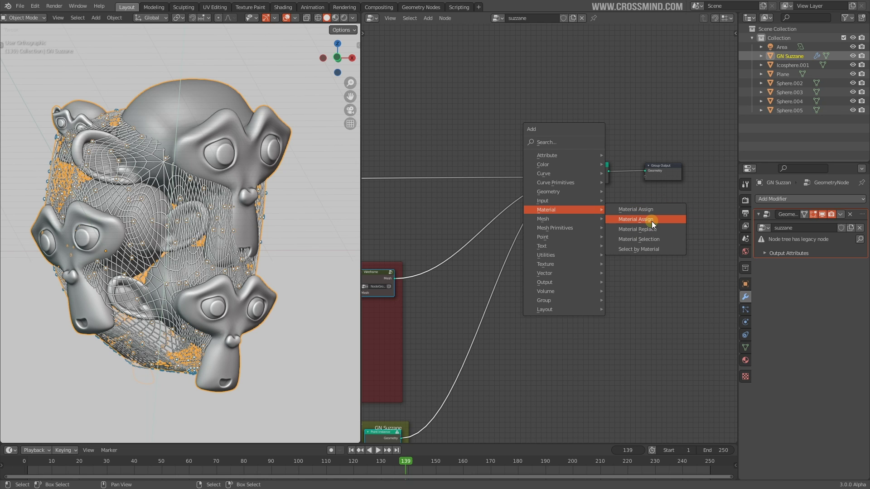
left_click(652, 221)
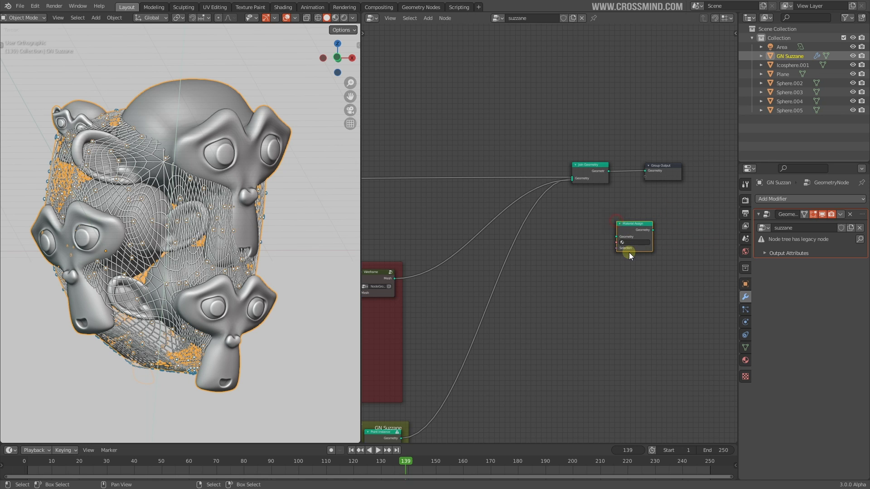
scroll(630, 256, "up", 4)
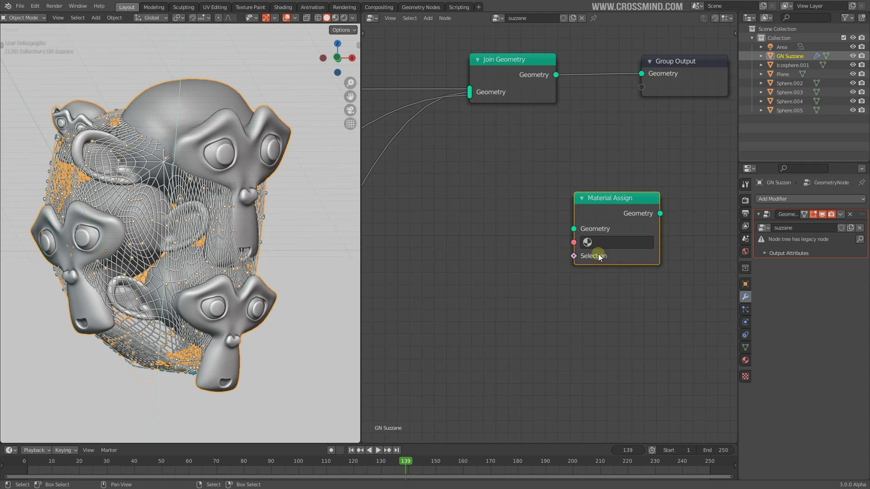
scroll(598, 254, "down", 2)
middle_click_drag(509, 264, 524, 269)
scroll(614, 248, "up", 2)
left_click_drag(629, 225, 576, 211)
scroll(575, 213, "down", 1)
middle_click_drag(566, 246, 593, 252)
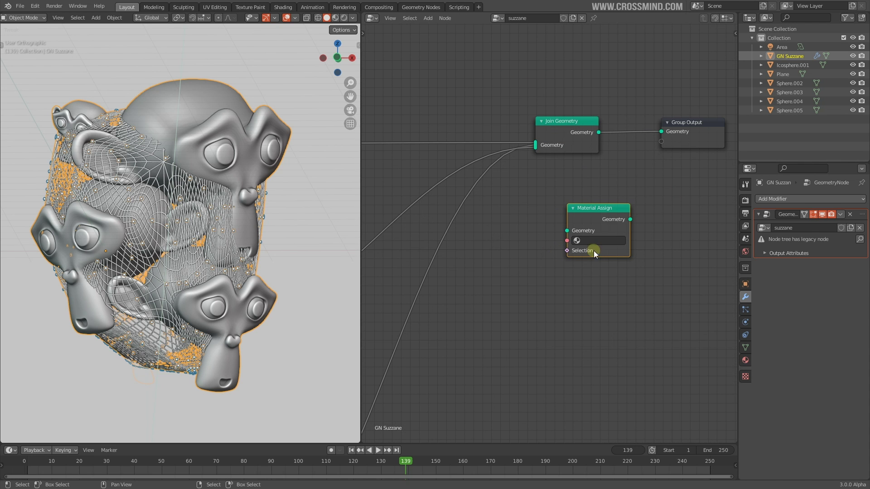
scroll(731, 255, "down", 1)
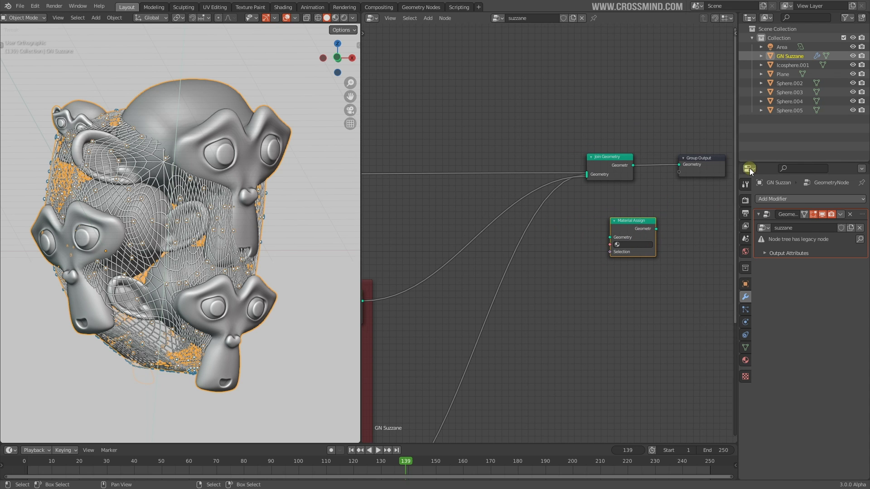
- Widen the node editor, set the Material Assign node's material to Material.003 and move the node a little to the side
left_click_drag(736, 150, 810, 150)
scroll(534, 272, "up", 2)
middle_click_drag(533, 272, 579, 229)
scroll(579, 229, "up", 2)
left_click(529, 253)
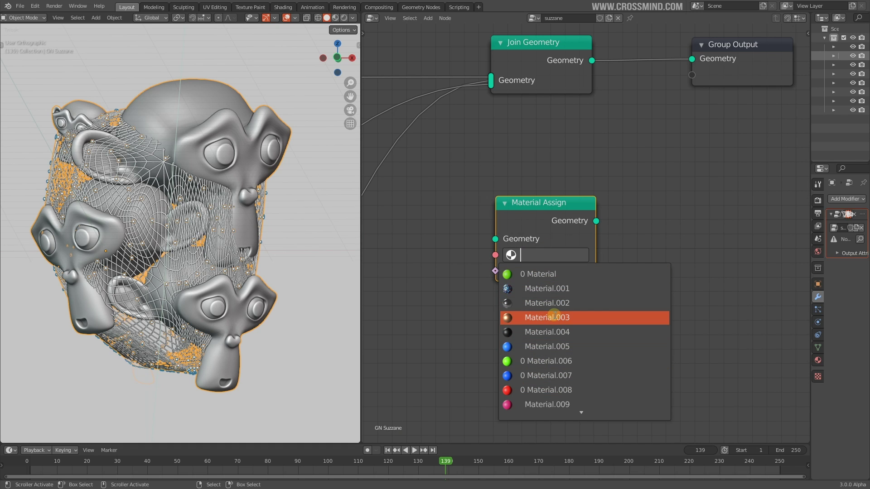
scroll(532, 398, "down", 2)
scroll(596, 366, "up", 8)
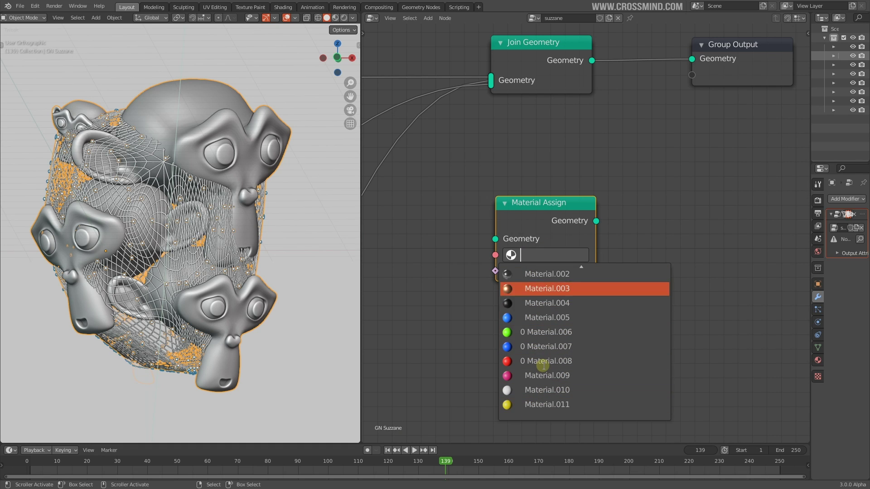
left_click(544, 318)
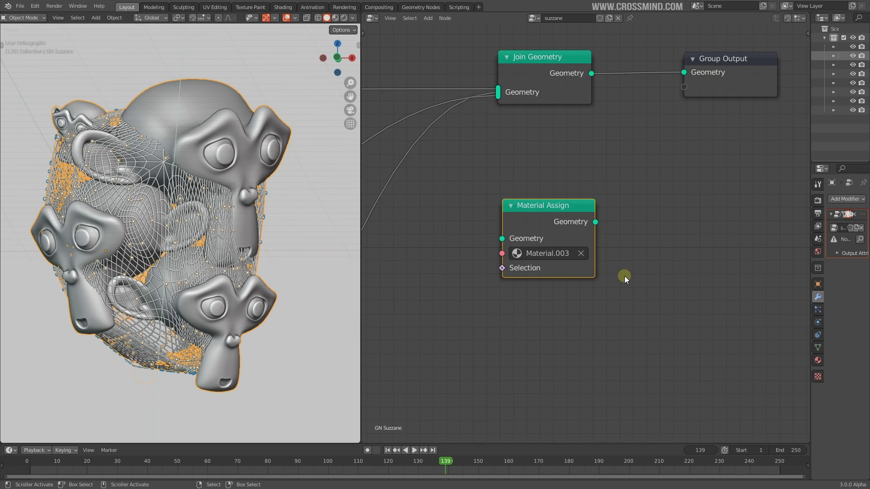
scroll(618, 291, "down", 4)
left_click_drag(565, 268, 642, 243)
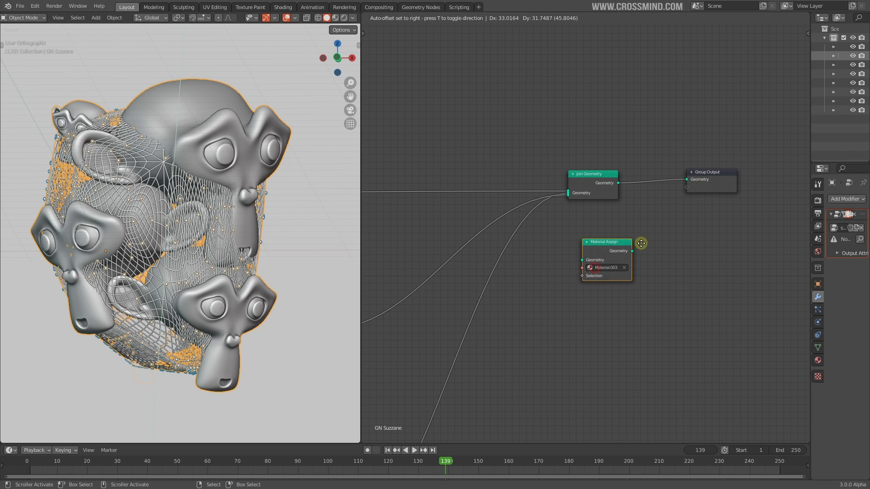
- Examine the nodes in the Suzzanes frame, from the five Suz transforms to Join Geometry and Subdivision Surface
scroll(605, 292, "down", 2)
middle_click_drag(650, 272, 663, 243)
left_click_drag(391, 96, 669, 201)
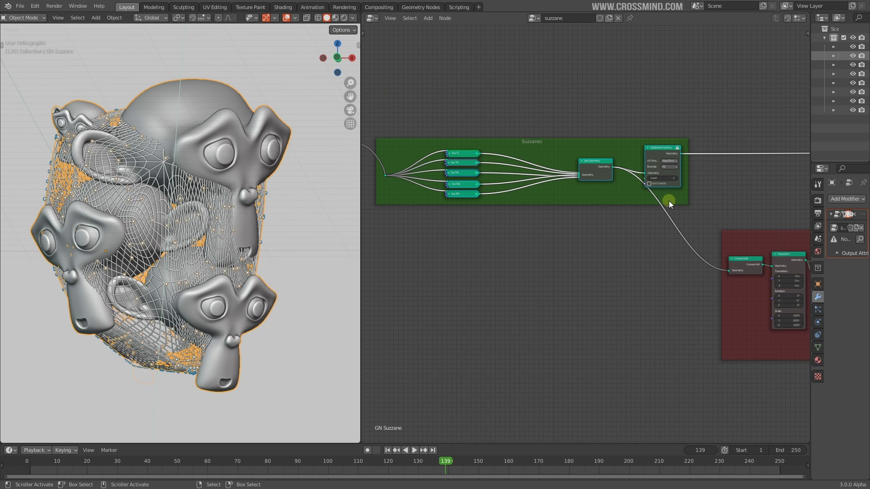
middle_click_drag(587, 226, 448, 195)
scroll(614, 234, "down", 6)
middle_click_drag(629, 241, 693, 293)
scroll(585, 233, "up", 8)
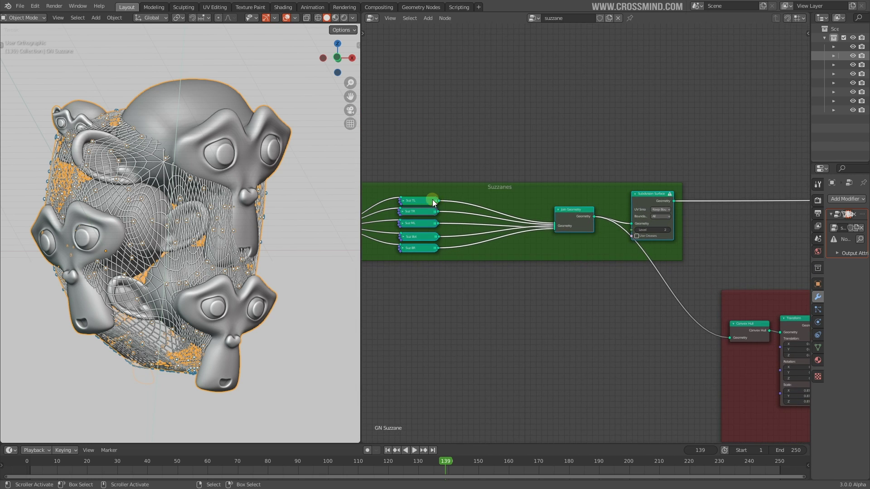
middle_click_drag(433, 203, 542, 211)
scroll(442, 213, "up", 3)
left_click_drag(444, 149, 711, 266)
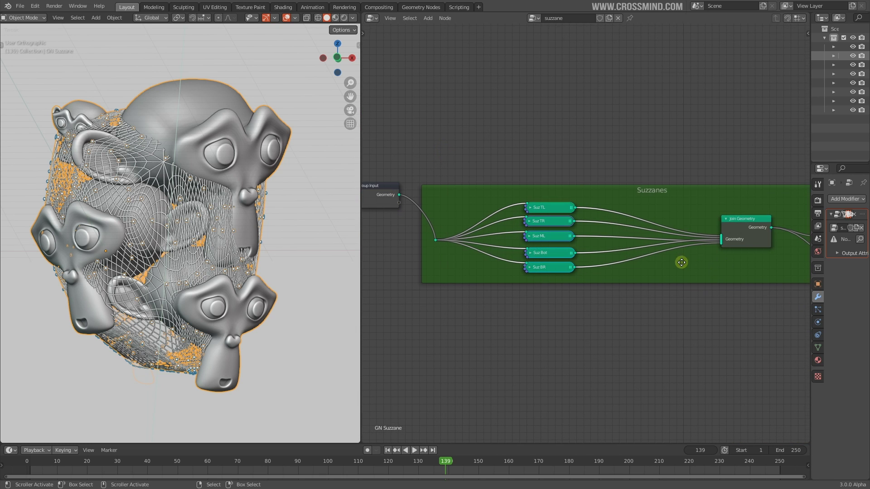
middle_click_drag(681, 261, 638, 251)
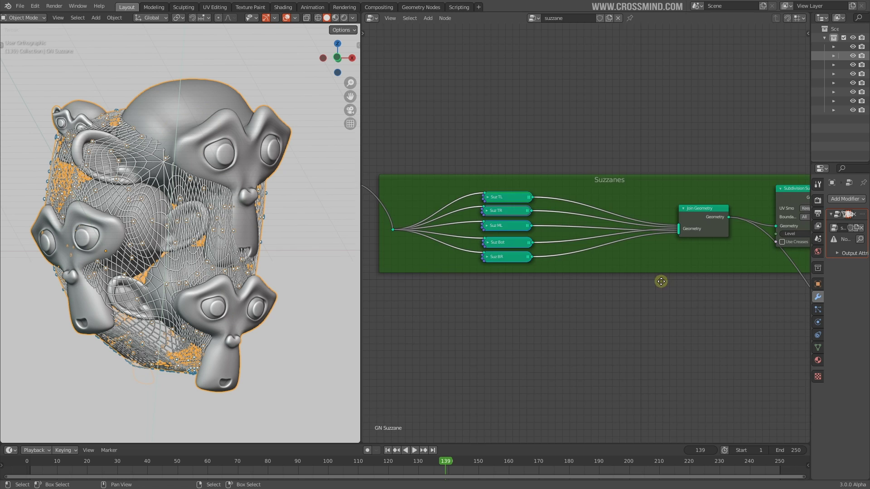
middle_click_drag(660, 278, 524, 268)
scroll(524, 268, "up", 2)
left_click_drag(523, 109, 609, 294)
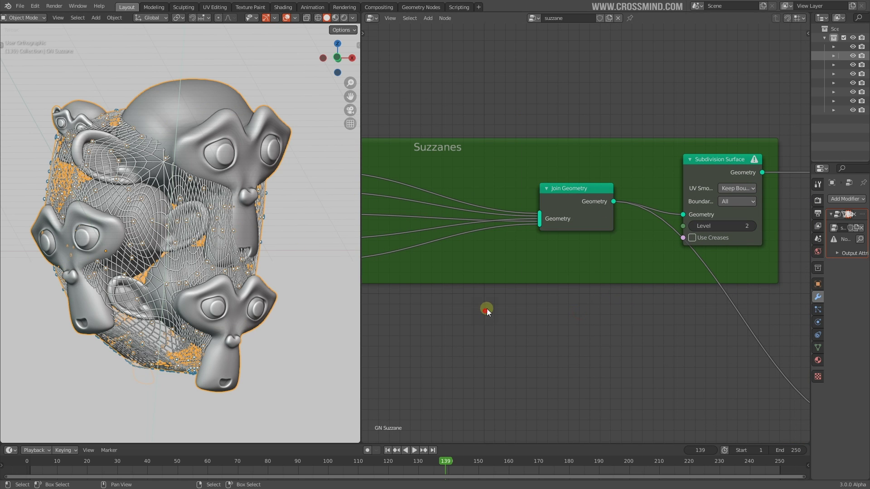
left_click_drag(486, 310, 591, 183)
- Examine the node chain in the cage frame and the Ico Sphere and Point Instance nodes in the glitter frame
middle_click_drag(673, 283, 497, 280)
scroll(537, 243, "down", 3)
left_click_drag(491, 121, 572, 251)
middle_click_drag(651, 372, 482, 224)
scroll(482, 225, "down", 4)
scroll(532, 155, "up", 3)
middle_click_drag(532, 155, 427, 73)
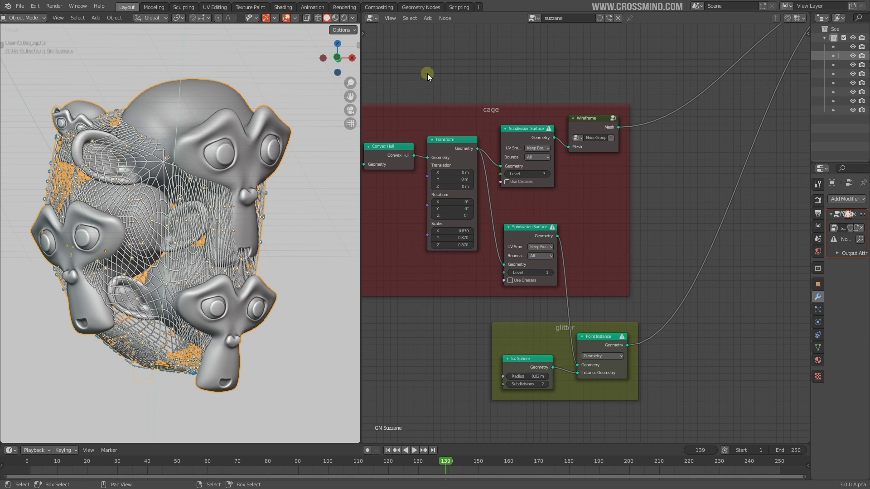
left_click_drag(414, 57, 598, 262)
middle_click_drag(513, 198, 560, 202)
middle_click_drag(642, 253, 589, 204)
left_click_drag(490, 373, 604, 282)
- Inspect the glitter spheres on the cage up close in the 3D viewport and hide the viewport overlays
scroll(211, 270, "up", 6)
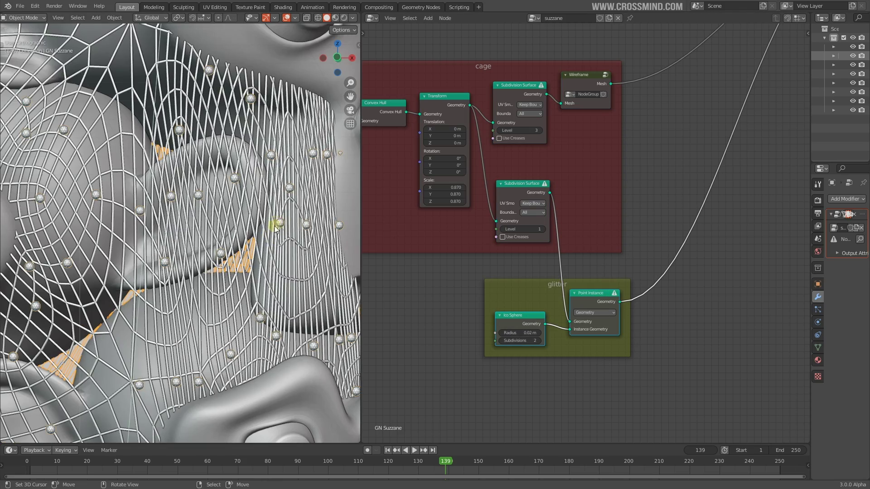
scroll(243, 315, "down", 5)
middle_click_drag(245, 316, 262, 284)
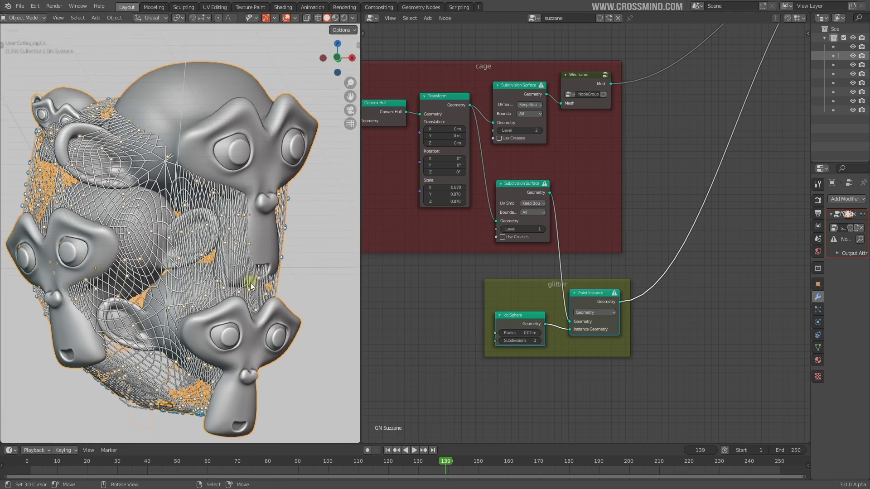
scroll(251, 282, "up", 5)
scroll(267, 261, "down", 4)
middle_click_drag(262, 189, 268, 164, "shift")
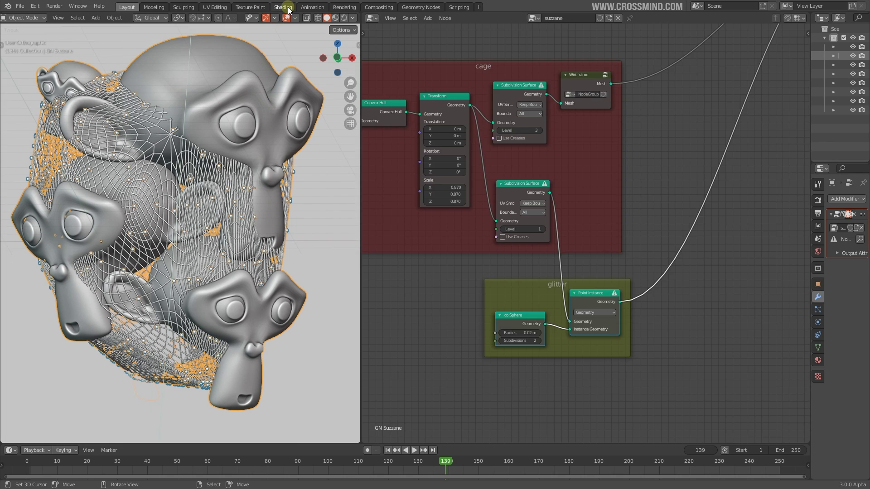
left_click(287, 17)
- Select the Suzzanes, cage and glitter node groups one after another to compare their separate outputs to Join Geometry
scroll(647, 170, "down", 6)
middle_click_drag(647, 169, 723, 224)
scroll(723, 224, "down", 3)
middle_click_drag(453, 138, 590, 151)
left_click_drag(650, 109, 381, 173)
middle_click_drag(619, 174, 498, 104)
middle_click_drag(608, 157, 562, 142)
middle_click_drag(451, 64, 593, 119)
left_click_drag(658, 97, 419, 152)
middle_click_drag(693, 195, 538, 143)
scroll(565, 163, "up", 3)
left_click_drag(507, 90, 635, 229)
middle_click_drag(640, 231, 590, 198)
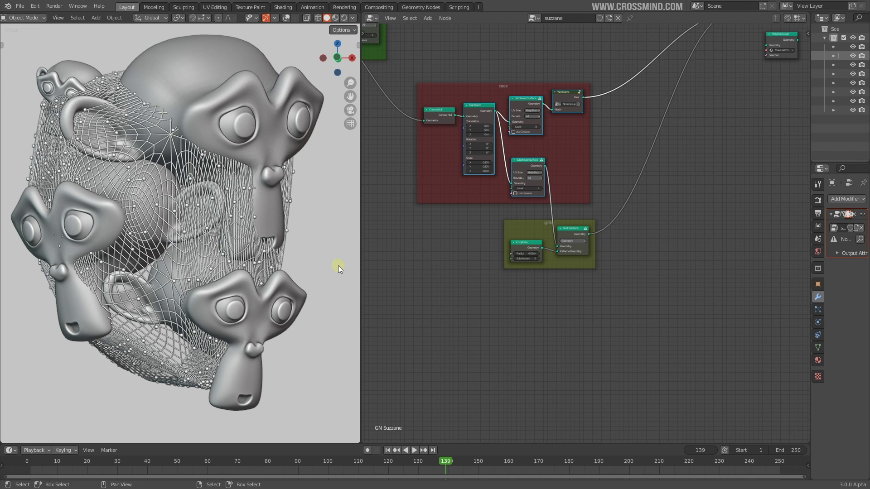
scroll(544, 272, "up", 2)
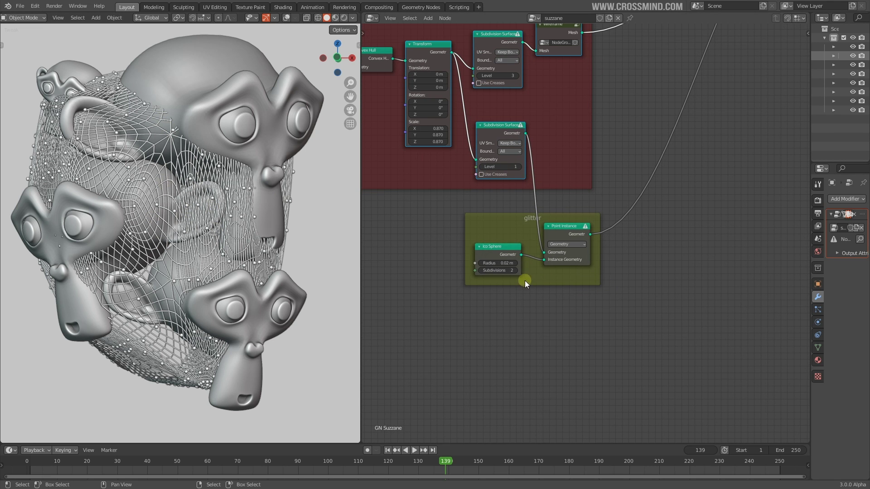
left_click_drag(428, 279, 598, 212)
scroll(600, 222, "down", 3)
middle_click_drag(673, 148, 596, 287)
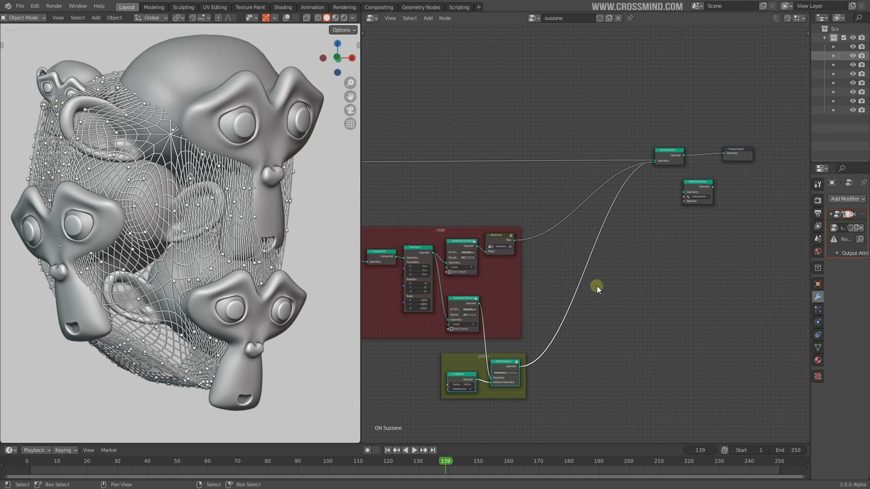
- Insert the Material Assign node into the link between the final Join Geometry and Group Output nodes
scroll(607, 245, "up", 4)
middle_click_drag(719, 222, 513, 302)
scroll(586, 326, "up", 3)
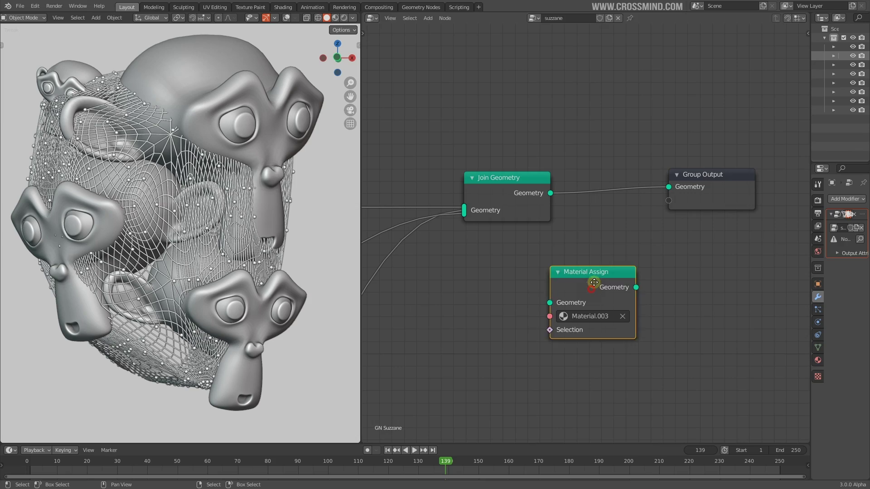
left_click_drag(594, 289, 619, 206)
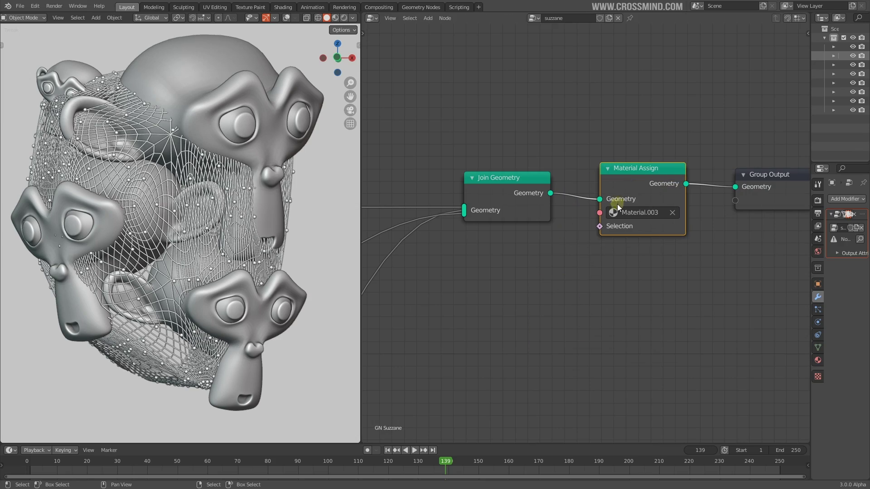
- Switch the 3D viewport to Rendered shading and check the materials across the whole model
left_click(344, 18)
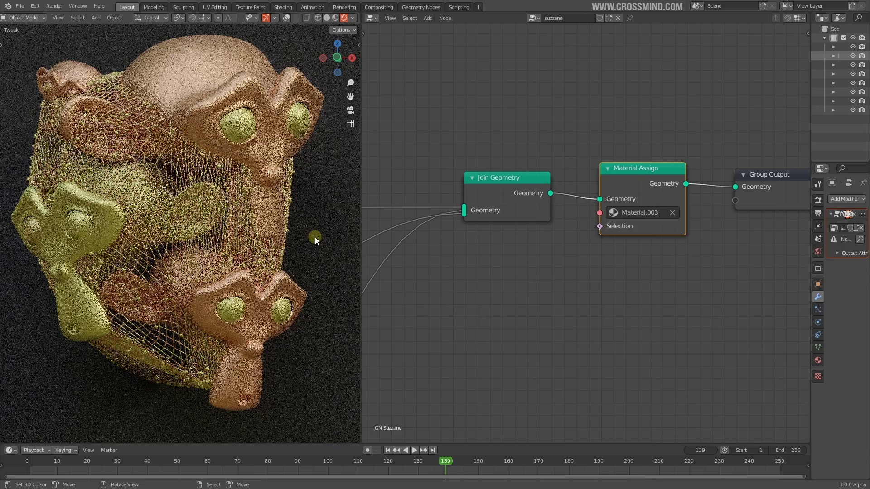
middle_click_drag(281, 217, 228, 236)
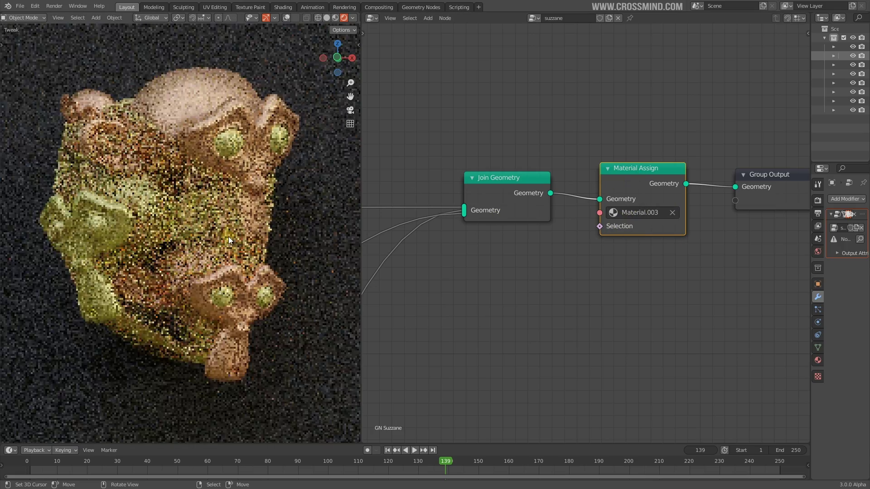
scroll(632, 260, "down", 5)
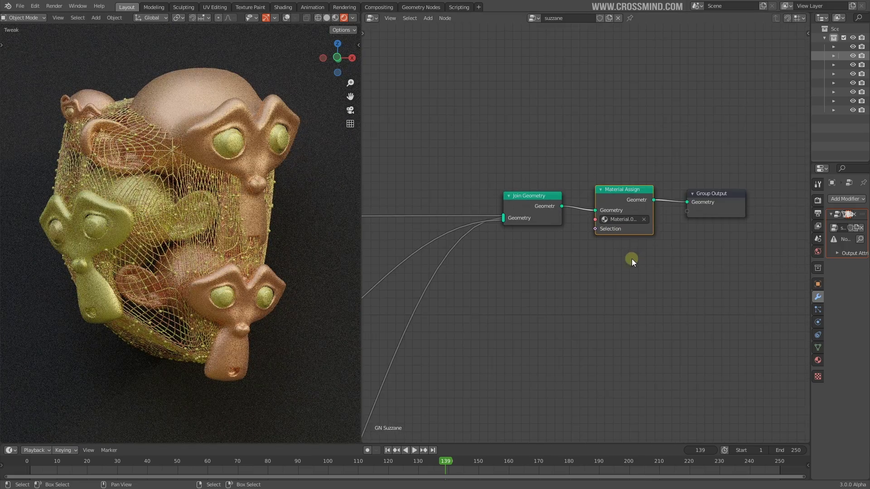
middle_click_drag(631, 258, 671, 319)
scroll(566, 270, "up", 7)
left_click_drag(668, 247, 673, 243)
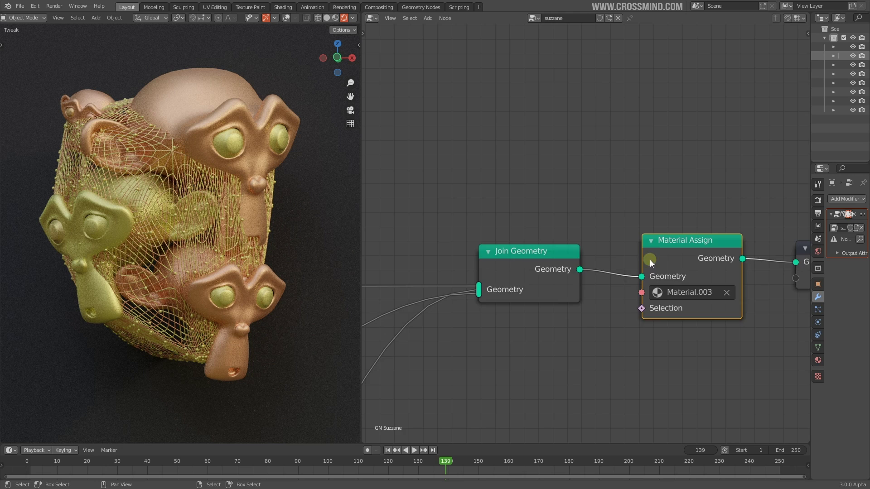
- Trace the outputs of the Suzzanes, cage and glitter groups to the final Join Geometry node
scroll(650, 259, "down", 2)
middle_click_drag(379, 356, 518, 243)
scroll(518, 243, "down", 2)
middle_click_drag(666, 201, 544, 217)
scroll(539, 211, "up", 1)
left_click_drag(481, 108, 565, 237)
scroll(565, 238, "down", 3)
scroll(554, 241, "down", 2)
middle_click_drag(553, 240, 869, 133)
scroll(576, 195, "down", 3)
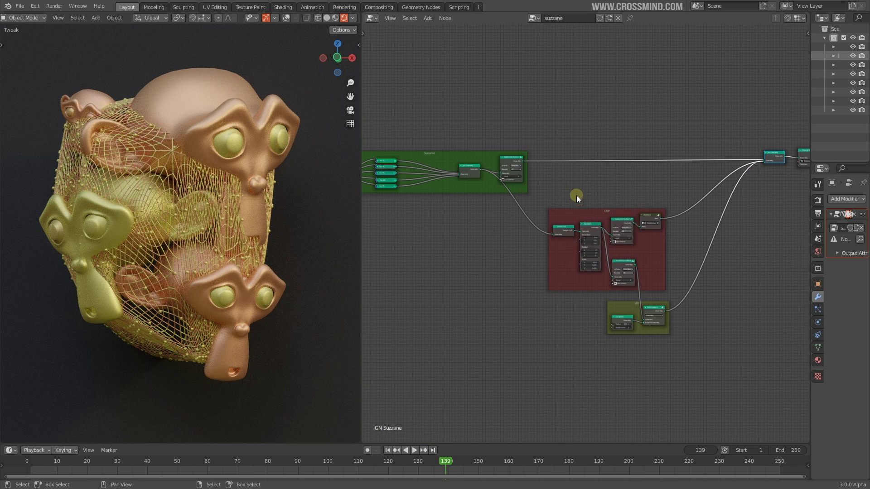
middle_click_drag(570, 184, 495, 181)
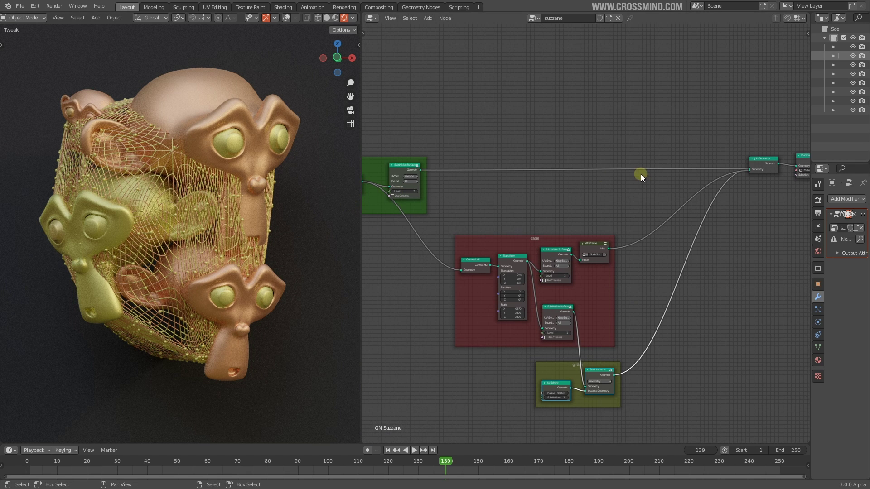
middle_click_drag(643, 190, 613, 179)
middle_click_drag(660, 232, 505, 275)
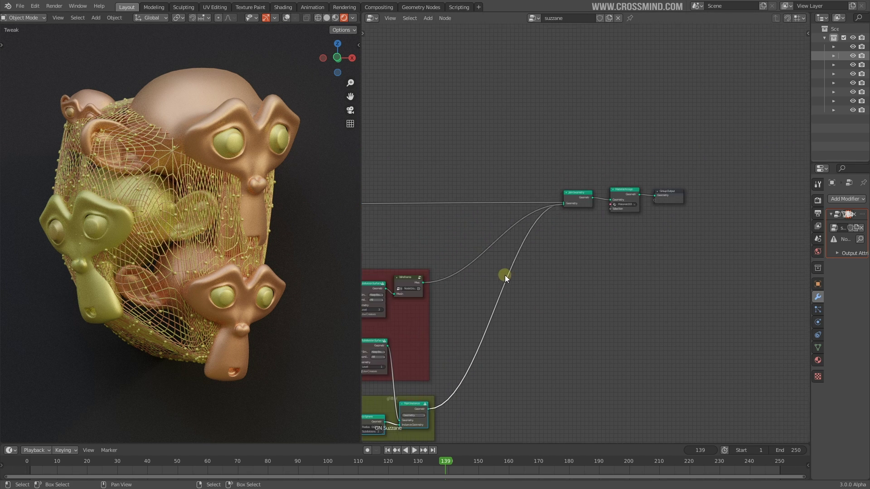
- Examine the final Join Geometry node beside the rendered model and move the Material Assign node slightly higher in its link
scroll(557, 200, "up", 2)
scroll(556, 200, "up", 2)
middle_click_drag(556, 200, 516, 292)
scroll(501, 154, "up", 5)
left_click_drag(477, 152, 632, 290)
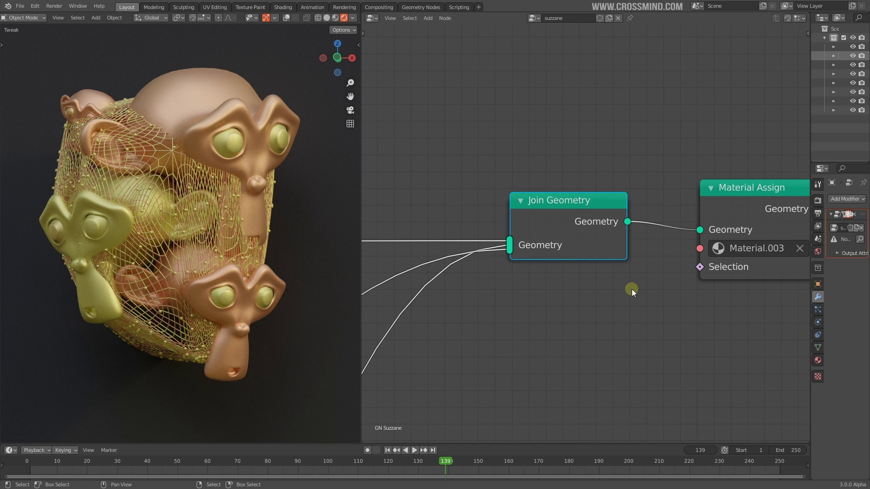
middle_click_drag(631, 289, 602, 280)
scroll(602, 280, "down", 1)
left_click_drag(483, 170, 575, 263)
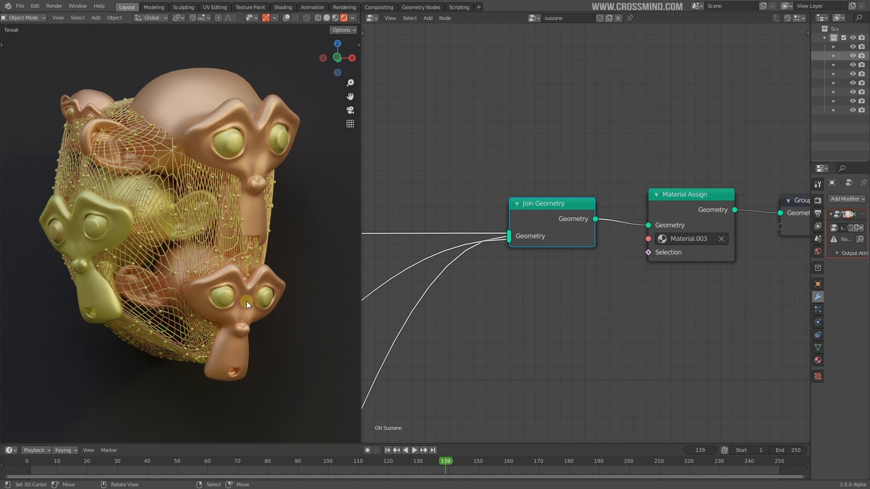
scroll(488, 283, "down", 1)
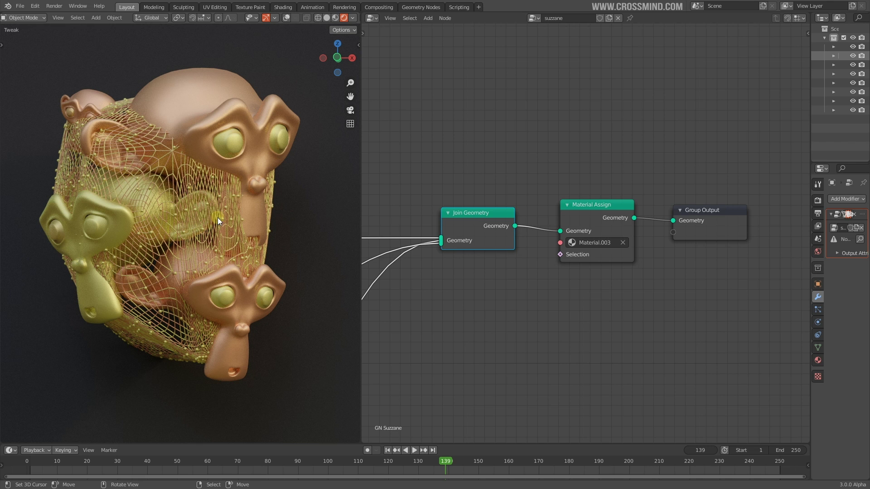
middle_click_drag(633, 273, 640, 259)
left_click_drag(604, 203, 608, 183)
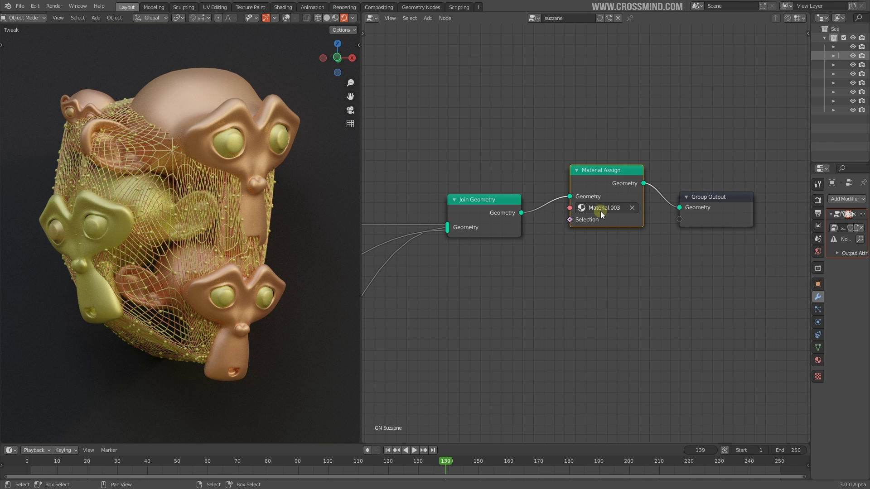
- Select all the node groups together and follow their links into the final Join Geometry node
scroll(599, 180, "down", 2)
middle_click_drag(525, 262, 682, 237)
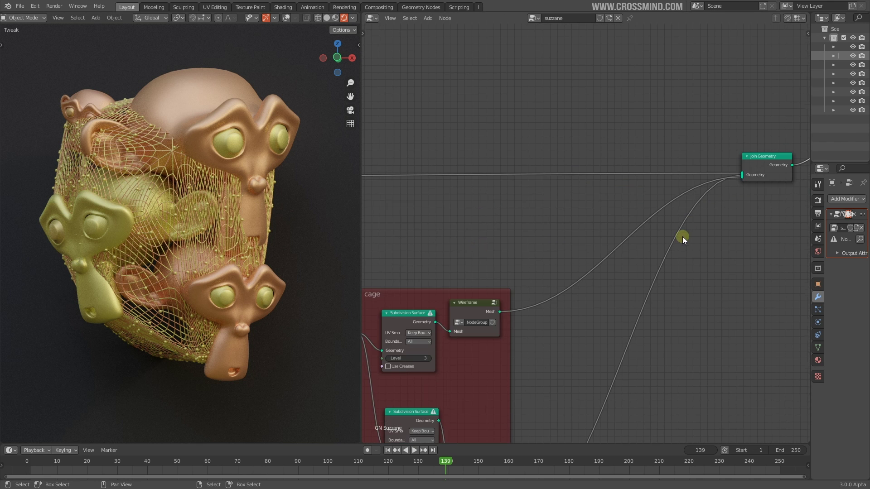
scroll(616, 224, "down", 5)
left_click_drag(609, 129, 334, 440)
scroll(530, 299, "up", 6)
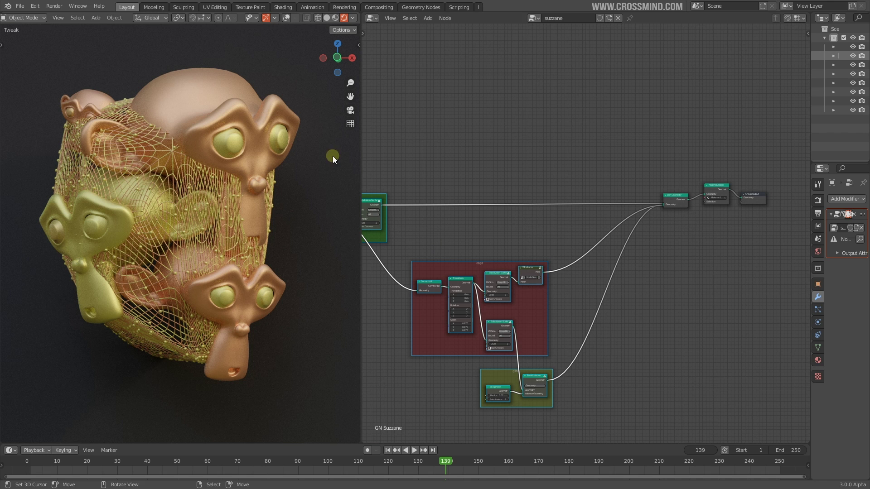
middle_click_drag(680, 265, 539, 306)
scroll(539, 306, "up", 6)
middle_click_drag(511, 266, 657, 249)
scroll(656, 249, "up", 8)
left_click_drag(616, 176, 695, 256)
middle_click_drag(669, 219, 534, 217)
scroll(534, 216, "up", 3)
left_click_drag(534, 217, 514, 206)
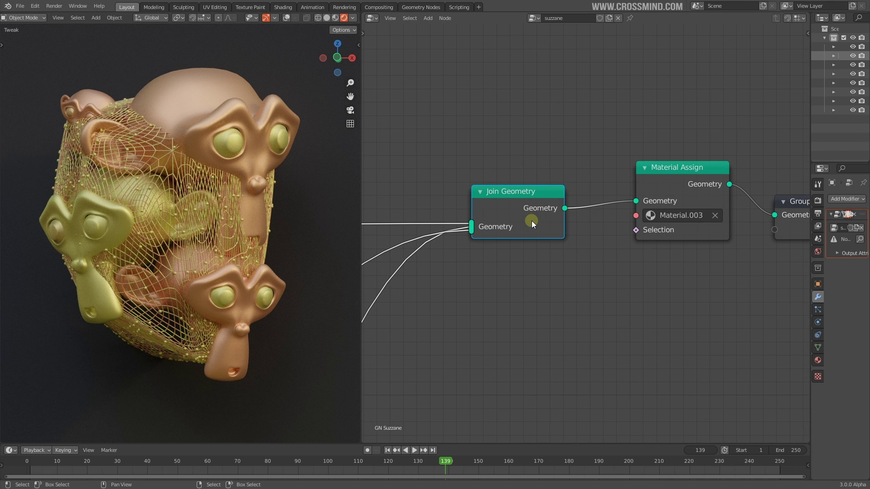
- Select the Suzzanes output and the glitter nodes in turn to compare the branches before they are joined
scroll(531, 221, "down", 10)
middle_click_drag(511, 256, 703, 216)
middle_click_drag(569, 225, 718, 182)
scroll(531, 158, "down", 4)
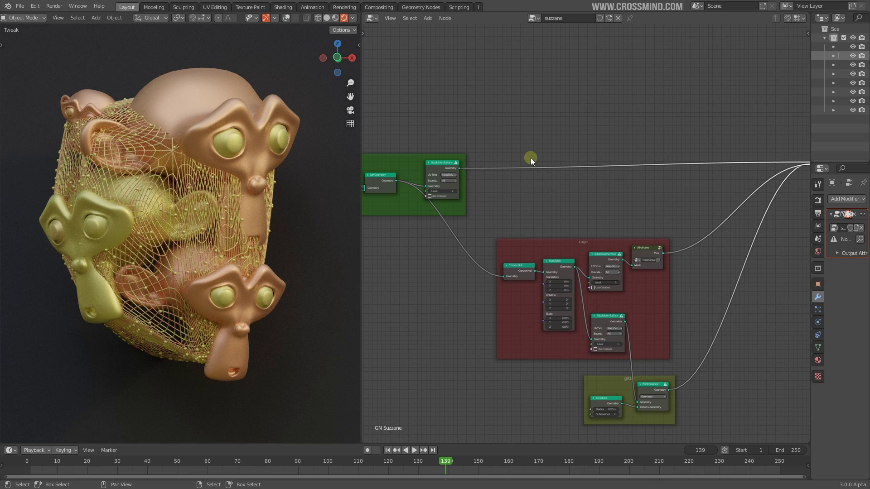
middle_click_drag(613, 228, 558, 182)
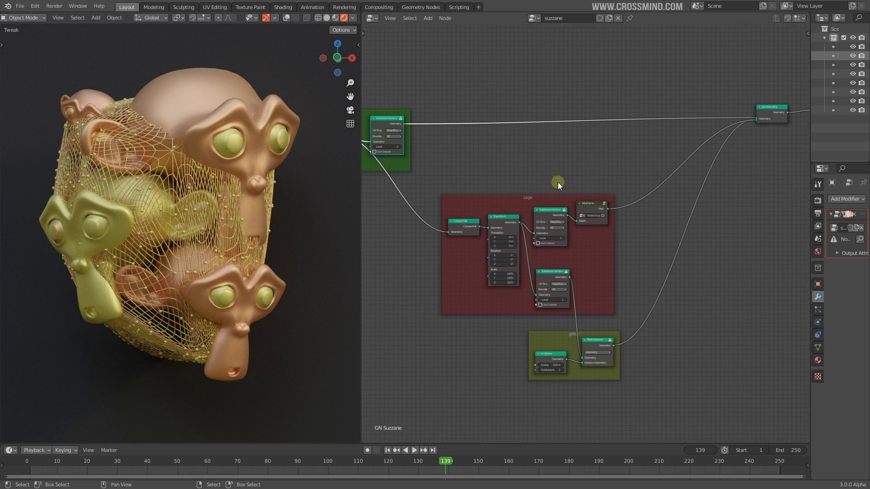
left_click_drag(686, 333, 465, 395)
middle_click_drag(695, 217, 527, 254)
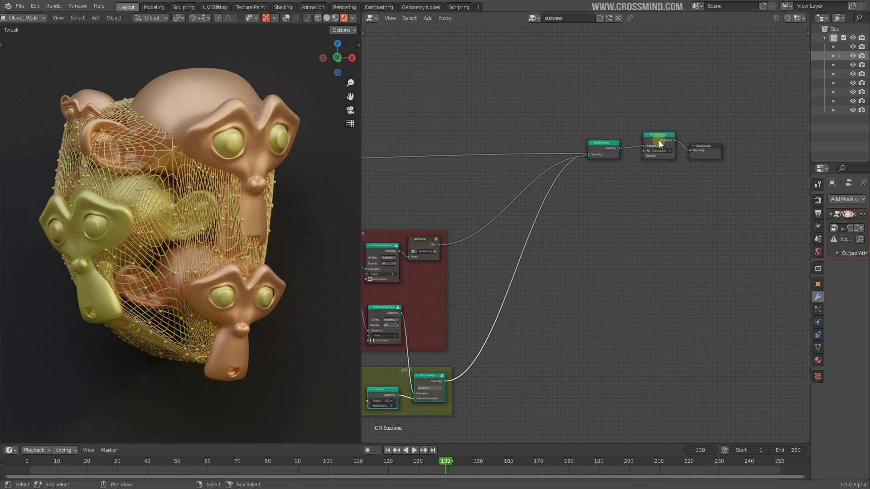
- Detach the Material Assign node from the link between Join Geometry and Group Output and park it below Join Geometry
left_click_drag(659, 140, 652, 202, "alt")
scroll(651, 213, "up", 3)
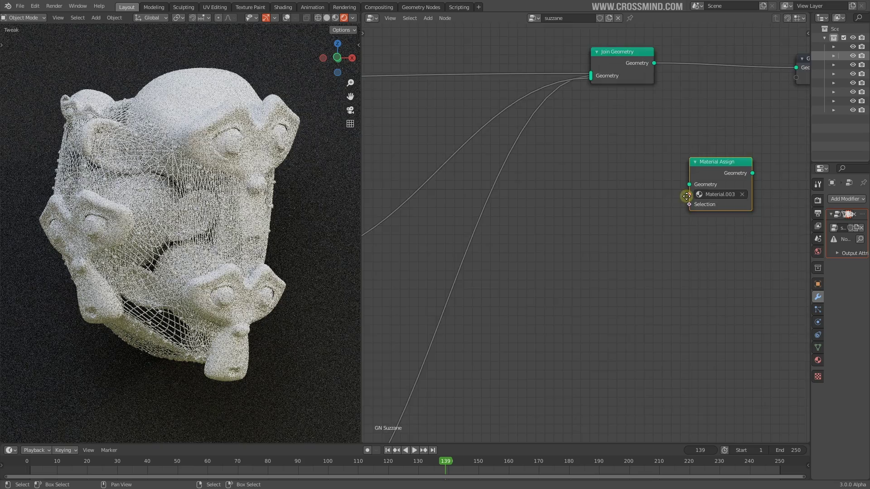
middle_click_drag(687, 196, 697, 227)
scroll(697, 218, "down", 4)
middle_click_drag(617, 190, 656, 159)
left_click_drag(755, 173, 756, 173)
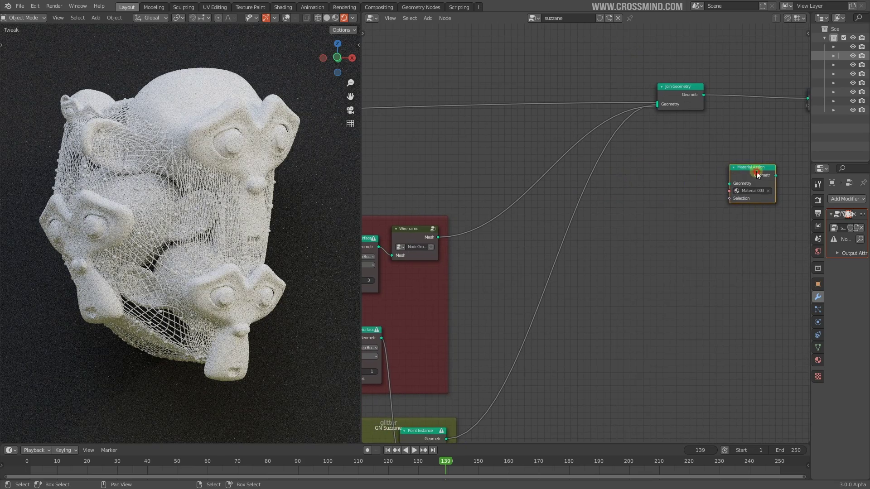
middle_click_drag(623, 176, 630, 176)
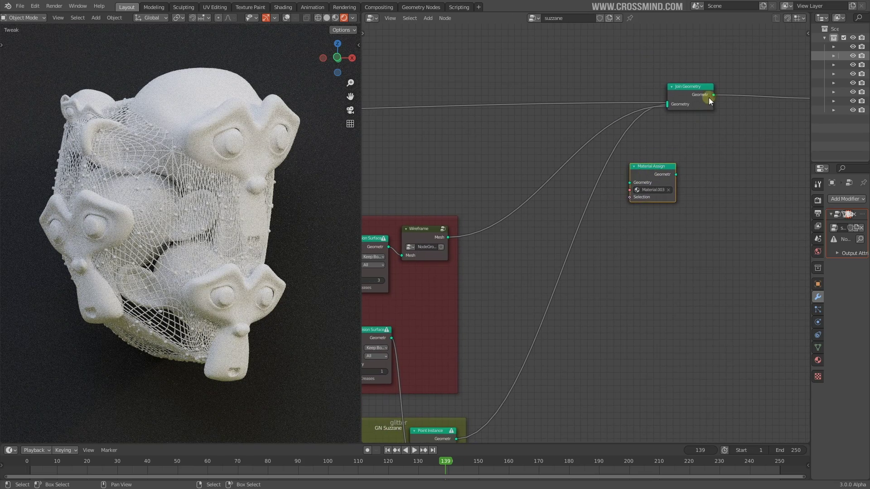
- Move the Join Geometry and Material Assign nodes farther from the groups to free space along the branch links
left_click_drag(708, 97, 740, 101)
middle_click_drag(679, 182, 725, 175)
scroll(708, 206, "down", 1)
middle_click_drag(708, 203, 732, 227)
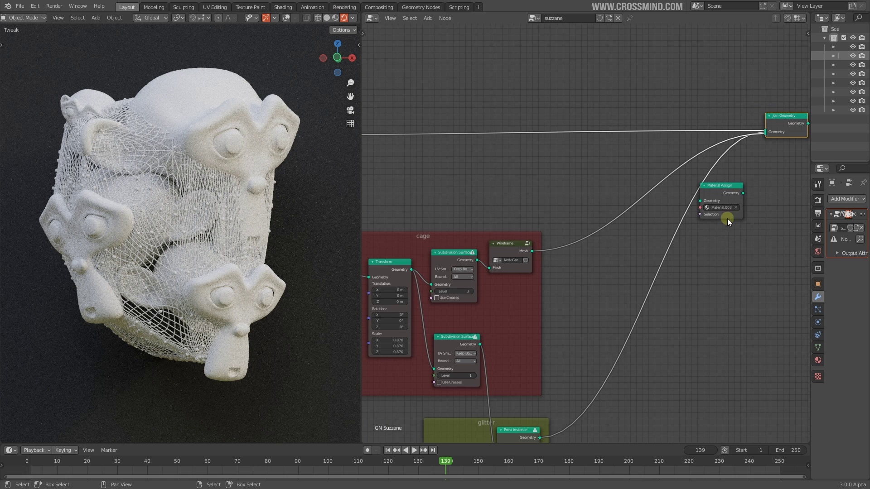
left_click_drag(714, 186, 739, 202)
middle_click_drag(643, 219, 700, 216)
- Insert the Material Assign node into the link between the cage's Wireframe node and Join Geometry
left_click_drag(497, 101, 594, 162)
scroll(410, 162, "down", 2)
middle_click_drag(410, 163, 600, 166)
left_click_drag(602, 106, 417, 171)
middle_click_drag(752, 229, 597, 198)
scroll(598, 198, "up", 3)
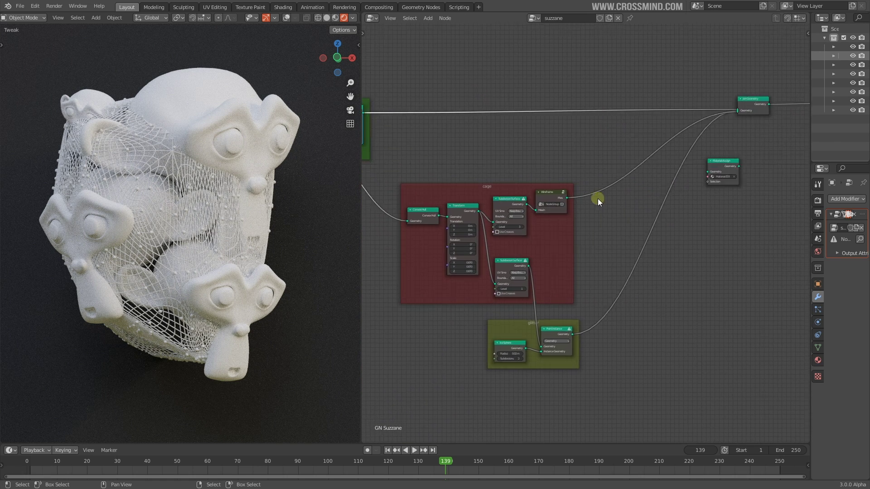
middle_click_drag(723, 208, 643, 211)
scroll(579, 202, "up", 2)
middle_click_drag(578, 202, 681, 205)
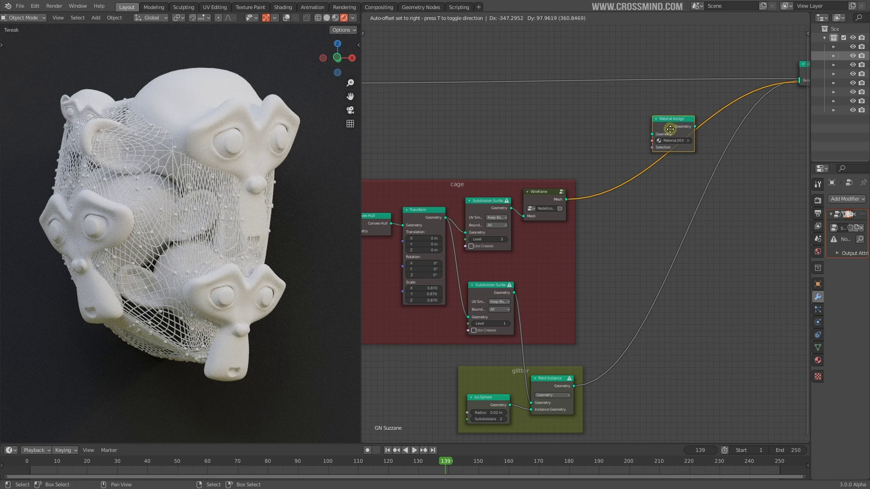
left_click_drag(708, 131, 707, 132)
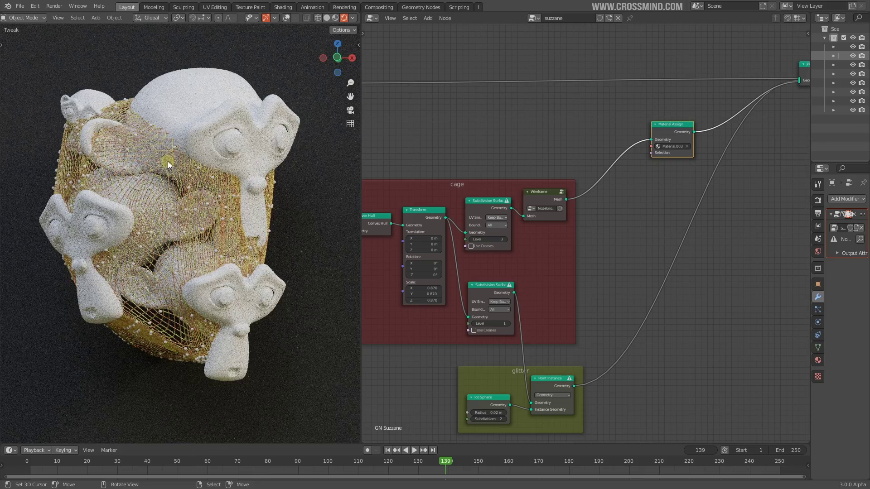
scroll(178, 235, "up", 3)
scroll(581, 252, "up", 2)
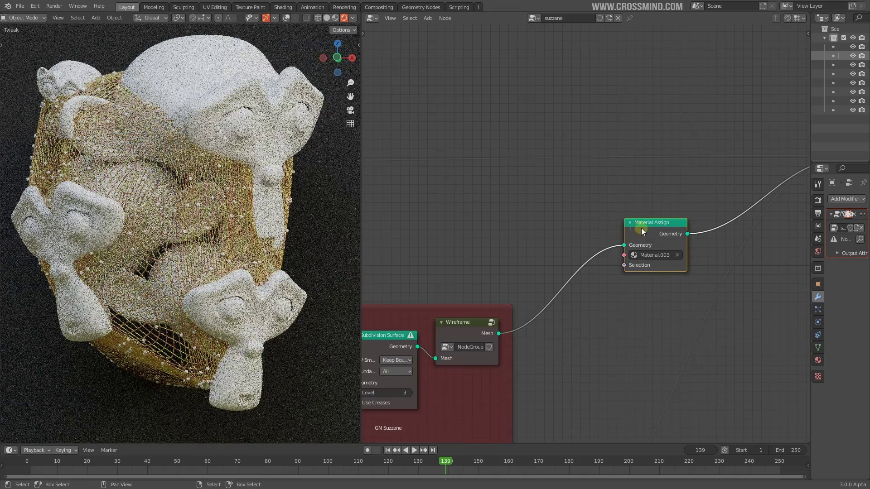
- Duplicate the Material Assign node and insert the copy into the link between the Suzzanes group and Join Geometry
scroll(643, 231, "down", 2)
key("shift+d")
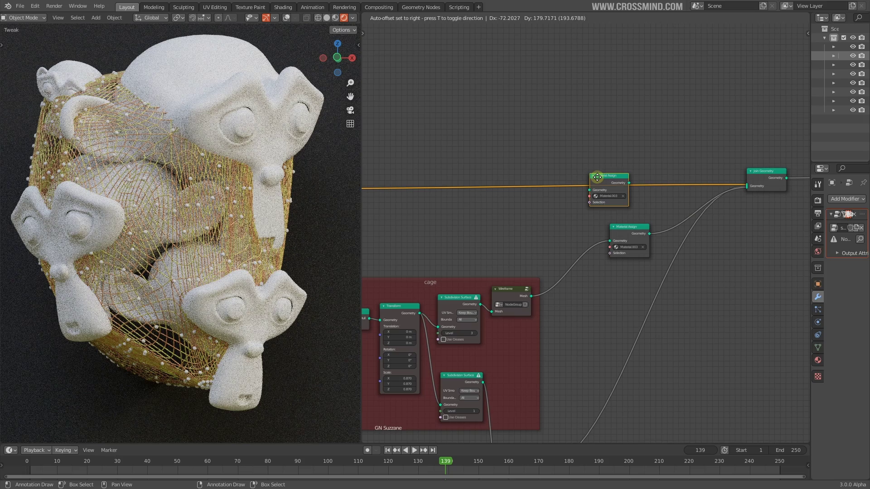
left_click(597, 177)
middle_click_drag(453, 241, 615, 241)
scroll(615, 242, "down", 4)
middle_click_drag(478, 229, 418, 230)
scroll(683, 255, "up", 5)
middle_click_drag(684, 255, 529, 253)
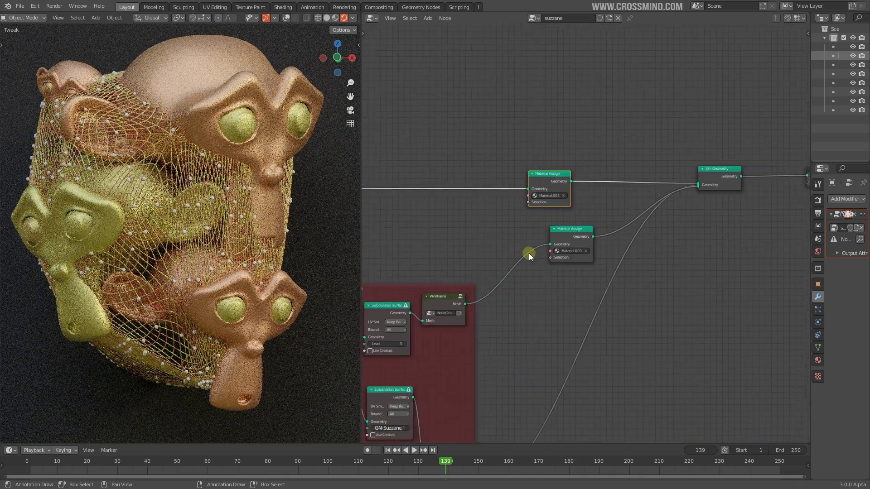
- Space the two Material Assign nodes apart and set the Suzzanes branch's node to Material.001
scroll(531, 253, "up", 5)
left_click_drag(466, 98, 569, 190)
left_click_drag(570, 242, 561, 261)
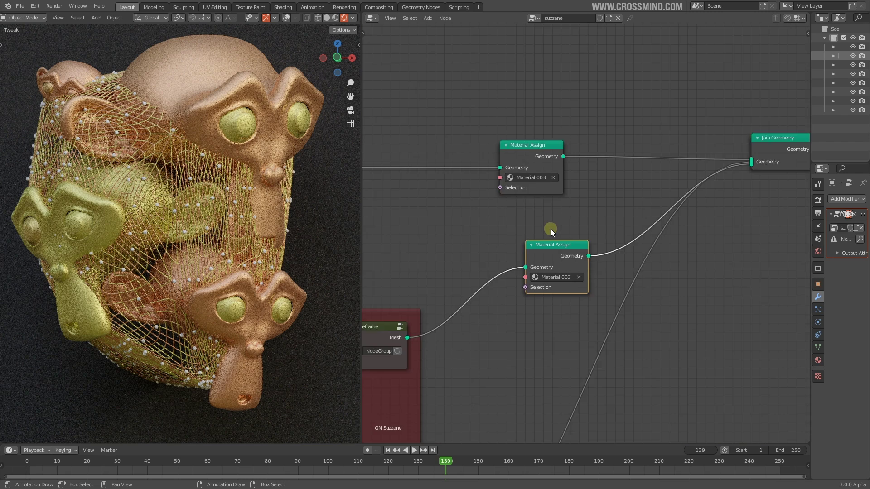
middle_click_drag(546, 214, 578, 222)
scroll(577, 222, "up", 3)
scroll(577, 222, "up", 1)
left_click(565, 176)
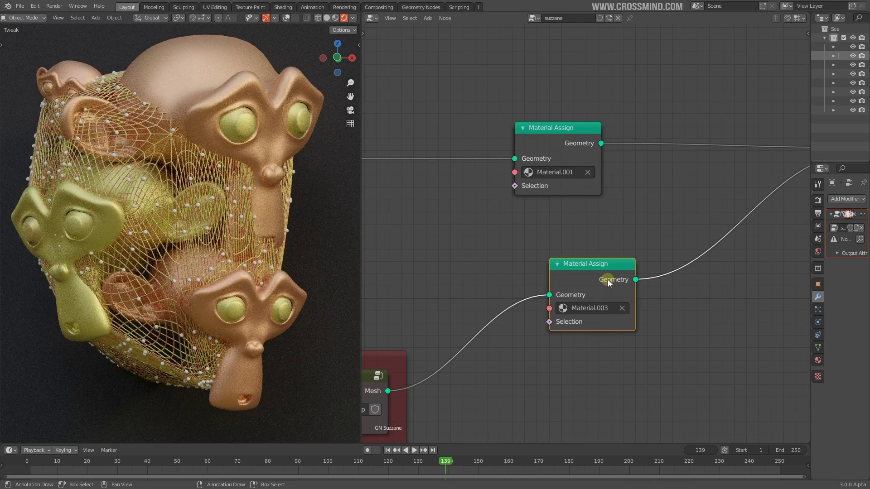
- Set the cage branch's Material Assign node to Material.002
scroll(591, 232, "down", 3)
middle_click_drag(537, 218, 604, 220)
scroll(605, 219, "down", 2)
scroll(604, 219, "down", 1)
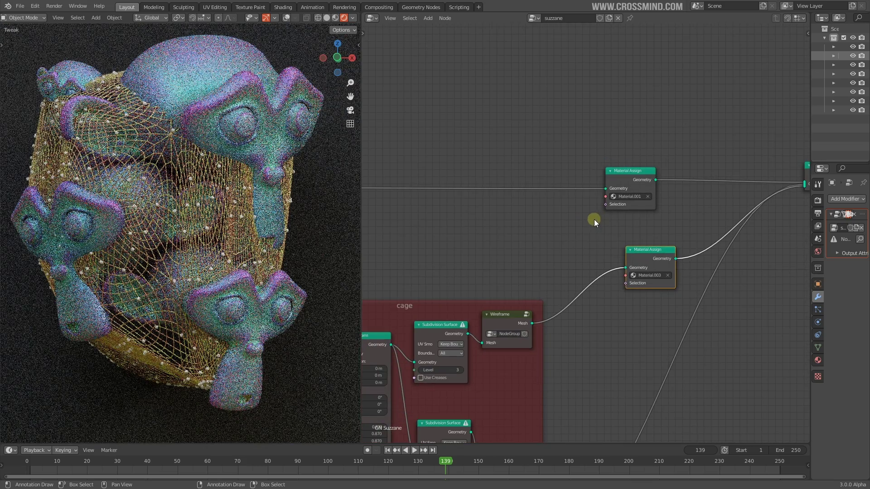
middle_click_drag(616, 182, 591, 159)
scroll(591, 159, "down", 2)
middle_click_drag(627, 217, 601, 181)
scroll(613, 203, "up", 3)
scroll(613, 203, "up", 2)
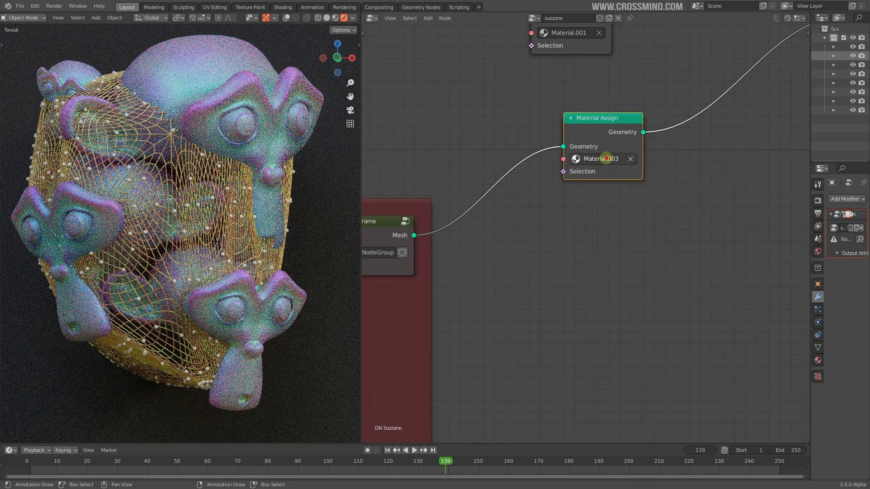
left_click(602, 160)
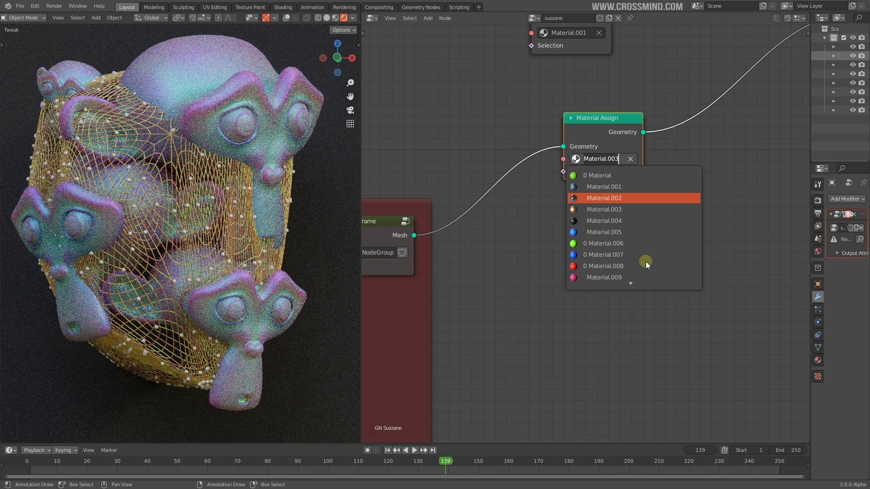
key("Return")
- Duplicate the cage's Material Assign node and insert the copy into the link between the glitter's Point Instance and Join Geometry
scroll(639, 260, "down", 3)
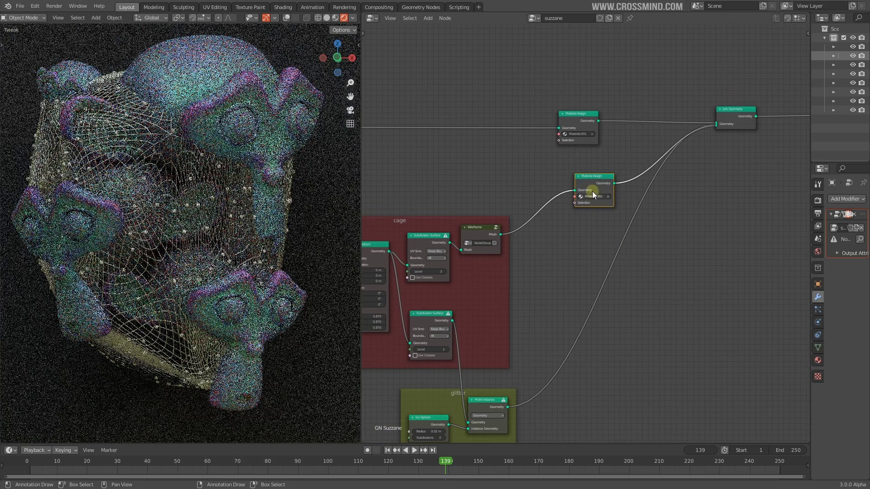
left_click_drag(591, 191, 595, 194)
key("shift+d")
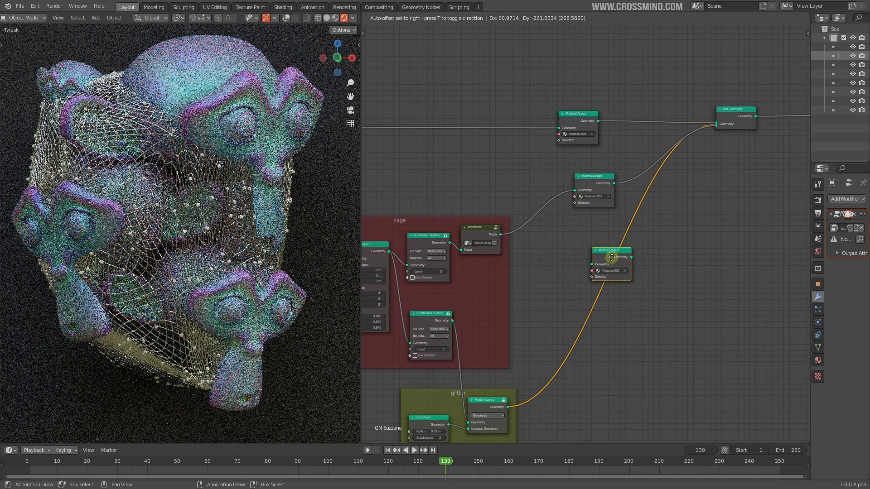
left_click(622, 320)
- Set the glitter branch's Material Assign node to Material.003
scroll(622, 319, "up", 2)
left_click(624, 292)
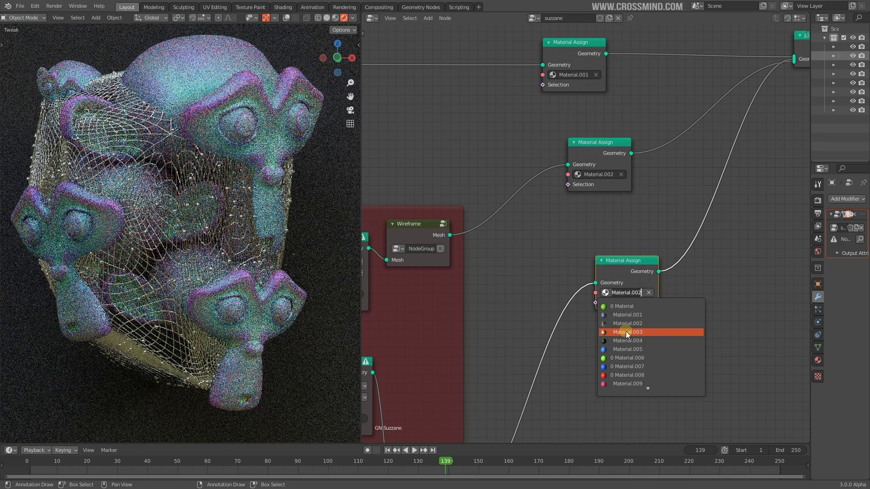
left_click(626, 332)
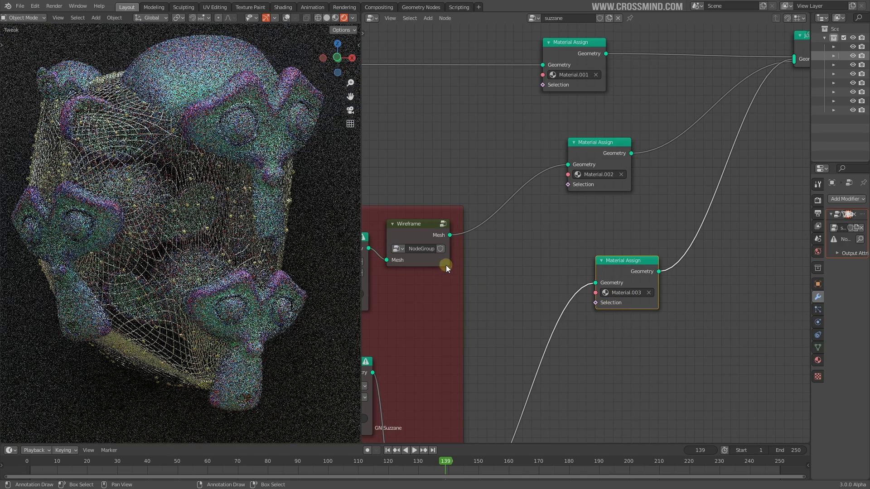
scroll(632, 225, "down", 2)
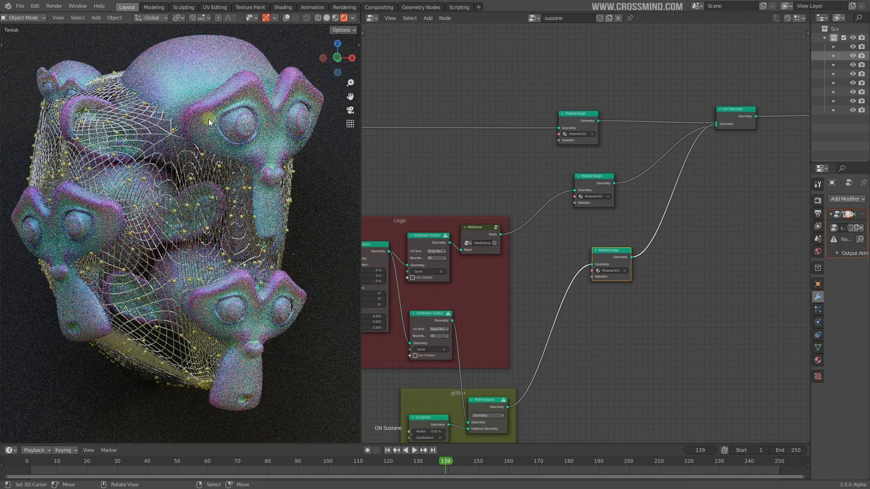
- Select the Suzzanes group and trace its branch to its own Material Assign node
scroll(602, 138, "up", 2)
left_click_drag(518, 84, 658, 172)
scroll(547, 192, "down", 3)
scroll(548, 192, "down", 5)
middle_click_drag(470, 164, 675, 180)
left_click_drag(630, 164, 364, 230)
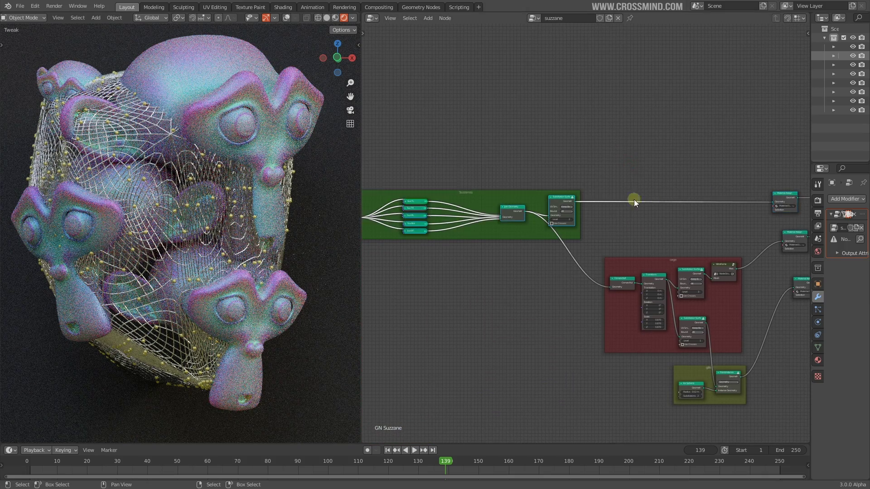
middle_click_drag(597, 205, 575, 176)
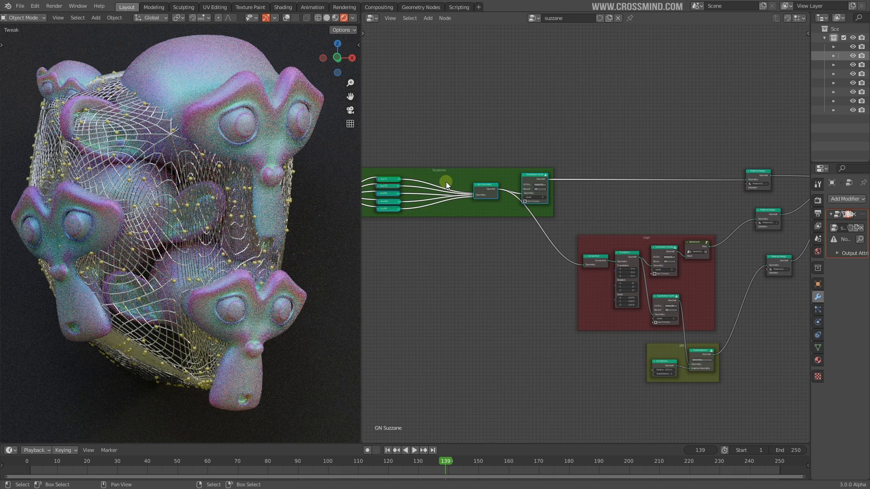
- Follow the Suzzanes group's Subdivision Surface output to its Material Assign node and select that node
scroll(597, 187, "up", 3)
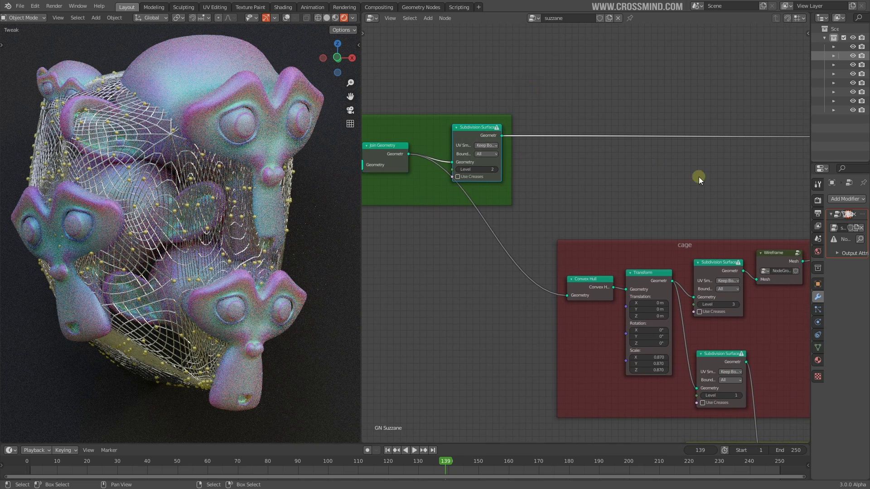
scroll(695, 178, "right", 6, "ctrl")
middle_click_drag(690, 140, 412, 156)
left_click_drag(496, 105, 479, 108)
scroll(519, 192, "down", 6)
- Select the cage group's nodes and follow the Wireframe output to the cage's Material Assign node
middle_click_drag(482, 198, 709, 150)
scroll(657, 173, "up", 3)
left_click_drag(499, 182, 636, 293)
middle_click_drag(621, 222, 511, 233)
scroll(511, 232, "up", 2)
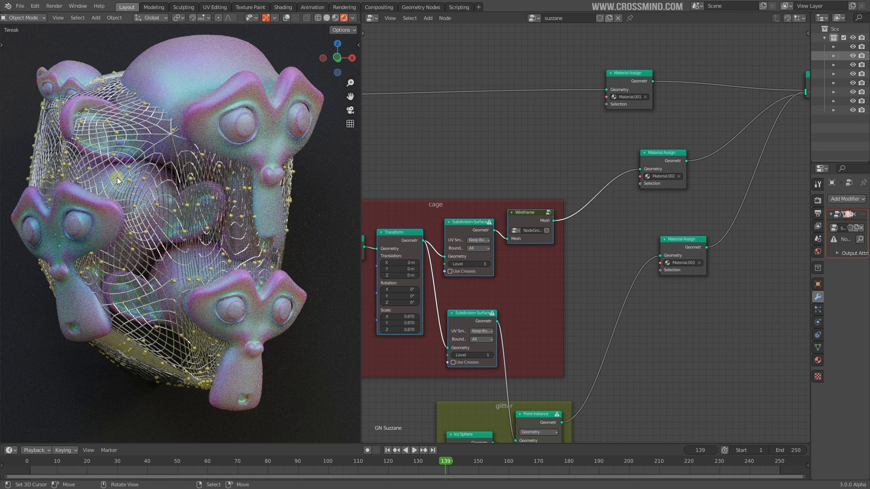
scroll(594, 202, "up", 3)
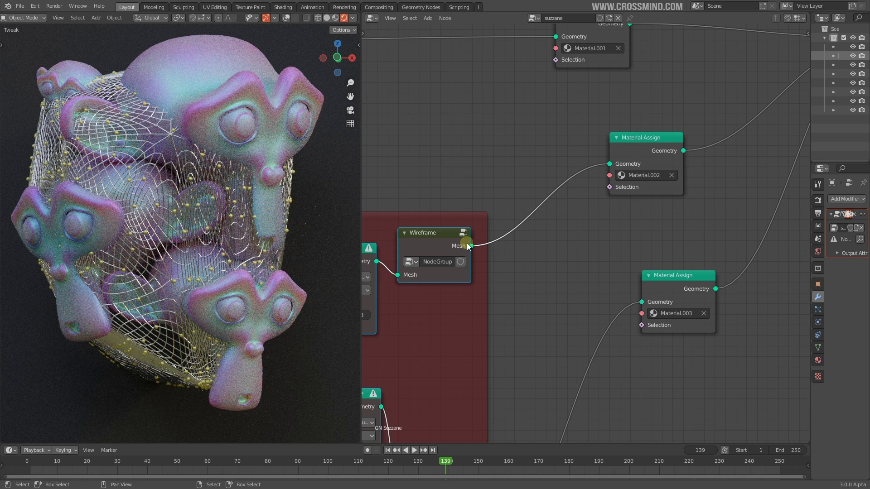
left_click(653, 146)
scroll(635, 236, "down", 5)
middle_click_drag(693, 215, 596, 172)
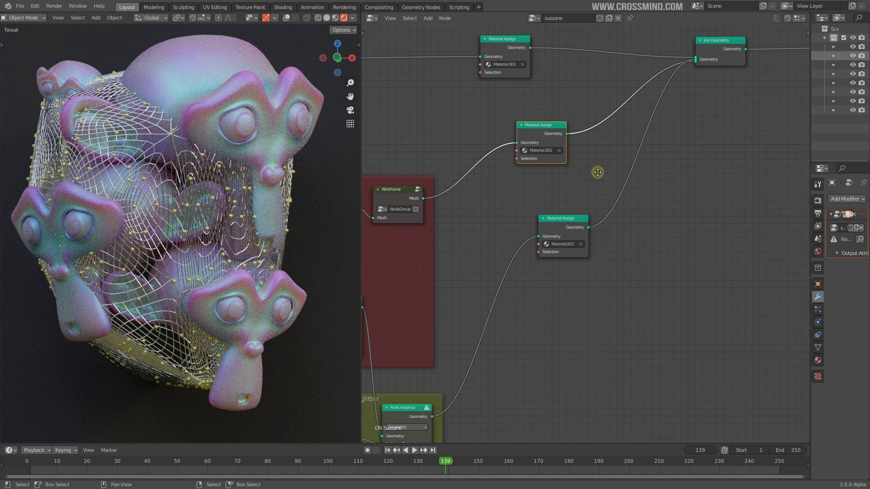
- Select the glitter group's nodes and follow the Point Instance output to the glitter's Material Assign node
middle_click_drag(581, 280, 685, 163)
scroll(505, 304, "up", 2)
middle_click_drag(505, 304, 542, 282)
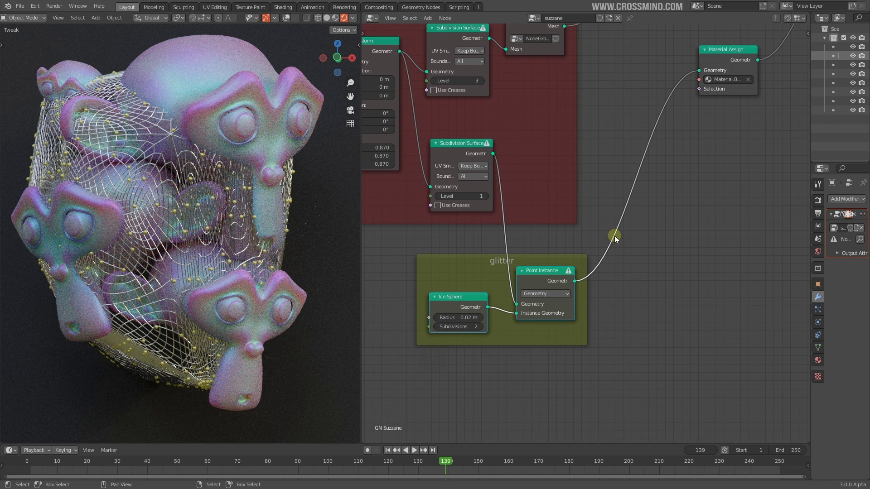
middle_click_drag(683, 197, 554, 259)
scroll(599, 240, "down", 3)
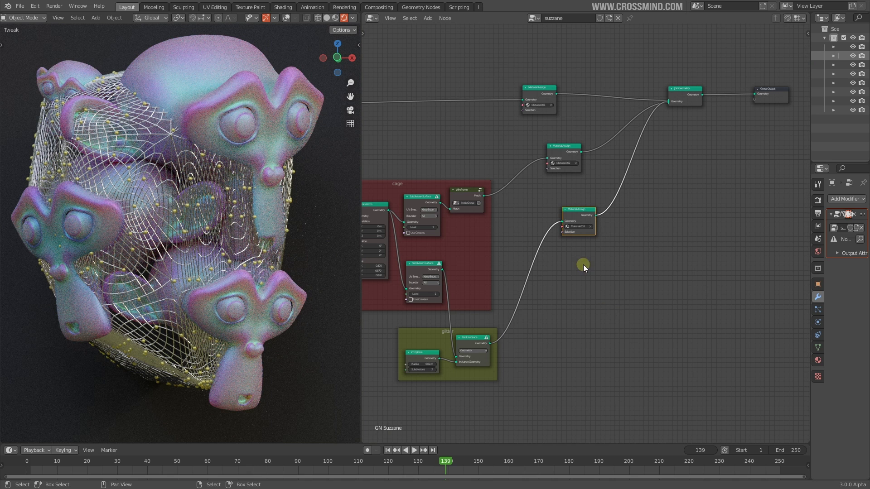
- Select the three Material Assign nodes of the heads, cage and glitter branches together
left_click_drag(565, 143, 610, 253)
middle_click_drag(610, 244, 670, 257)
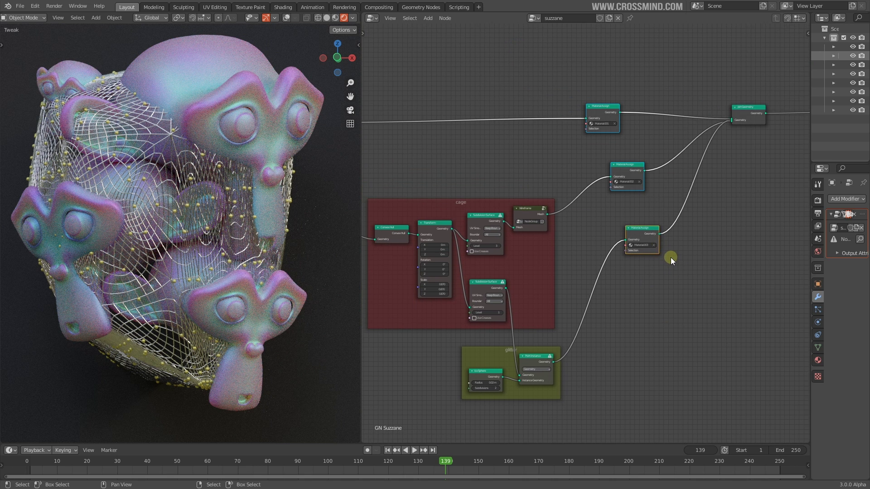
scroll(670, 258, "up", 1)
middle_click_drag(591, 252, 616, 251)
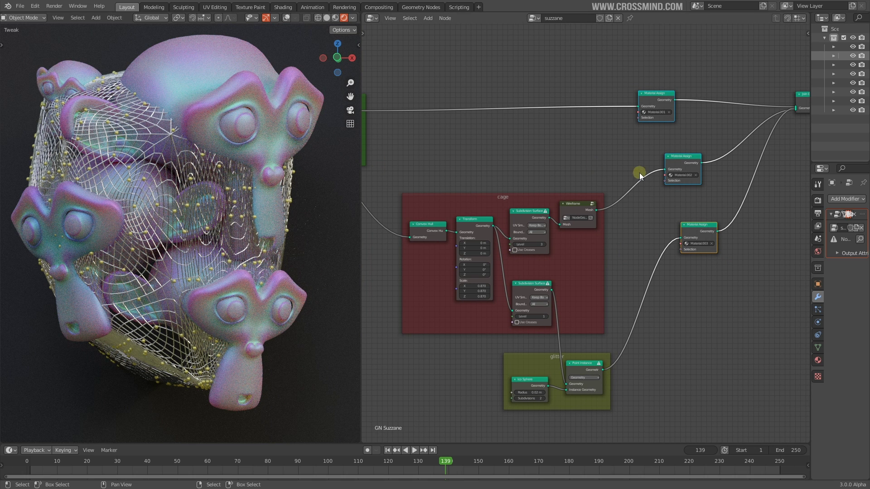
- Detach the Material.001 assign node from the heads branch, keeping the Suzzanes group linked to Join Geometry
middle_click_drag(654, 175, 728, 235)
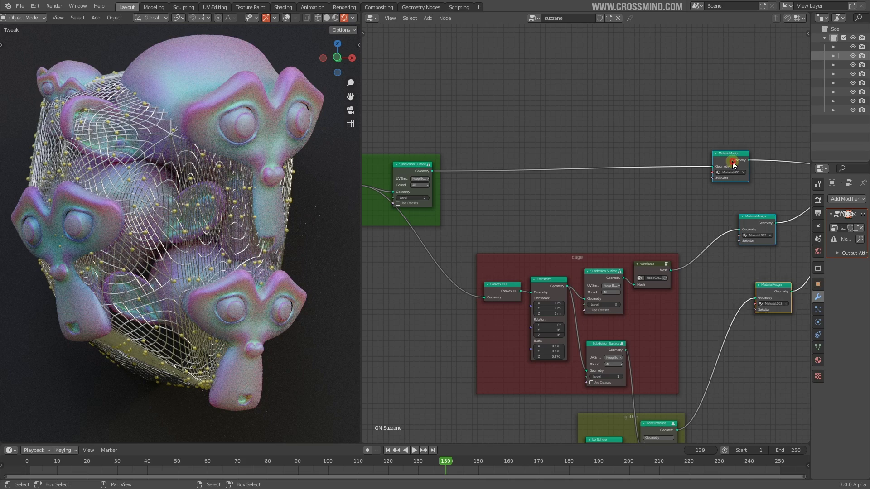
middle_click_drag(732, 162, 605, 184)
scroll(596, 184, "up", 4)
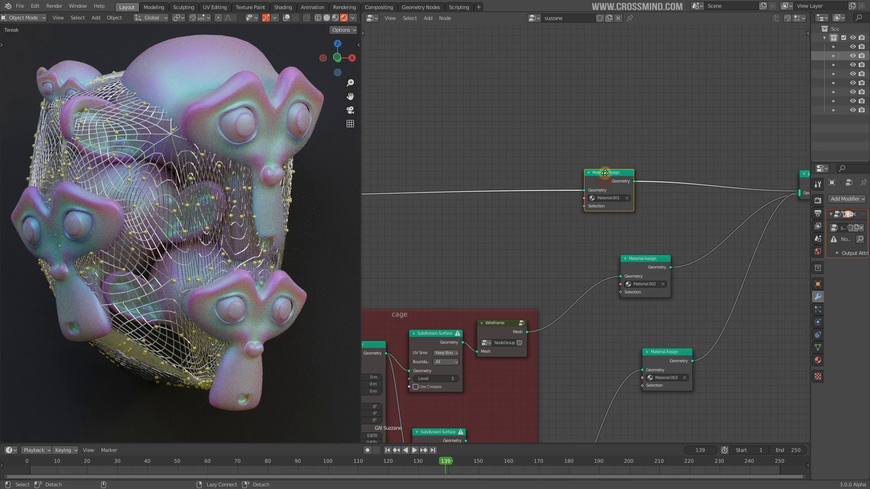
left_click_drag(573, 128, 559, 119, "alt")
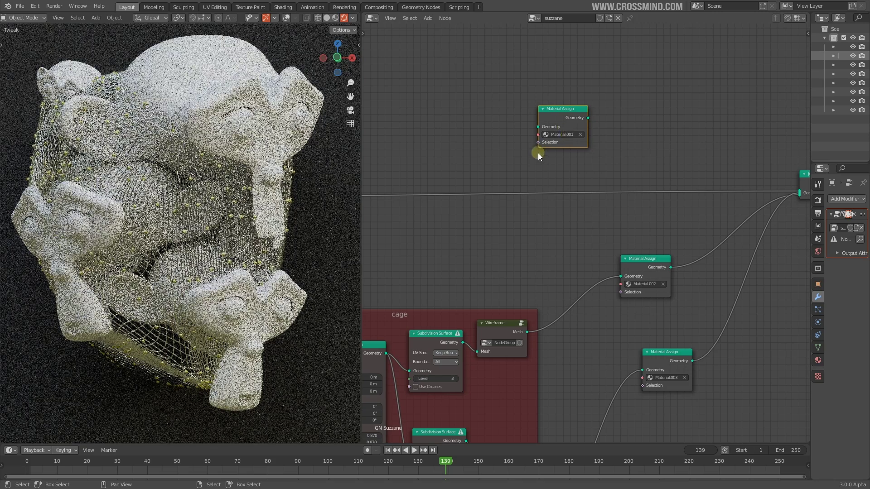
- Move the detached Material.001 assign node over to the empty space above the Suzzanes frame
middle_click_drag(538, 155, 571, 164)
left_click_drag(591, 126, 565, 125)
middle_click_drag(556, 187, 511, 181)
scroll(595, 184, "down", 7)
scroll(598, 208, "up", 3)
key("g")
left_click(536, 182)
left_click_drag(563, 169, 565, 169)
middle_click_drag(500, 209, 657, 221)
left_click_drag(523, 121, 509, 124)
middle_click_drag(530, 197, 665, 189)
scroll(611, 189, "up", 4)
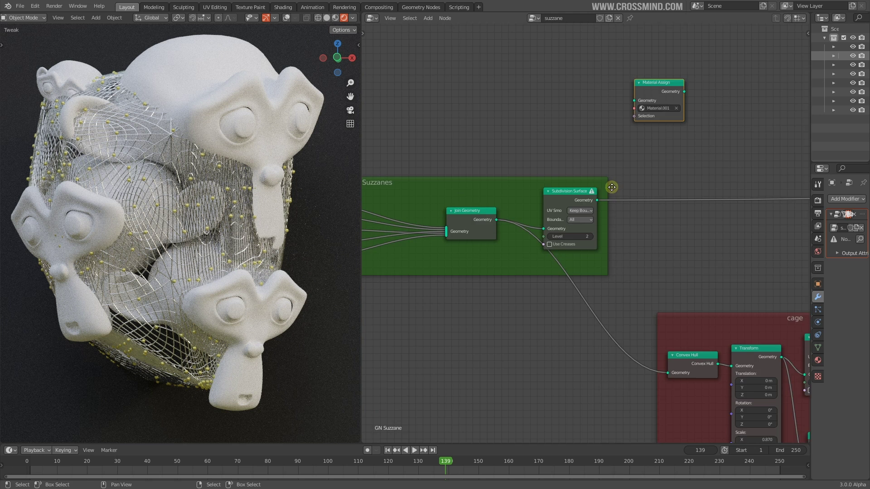
middle_click_drag(612, 188, 725, 203)
scroll(725, 203, "up", 3)
left_click_drag(778, 77, 463, 117)
middle_click_drag(518, 245, 675, 224)
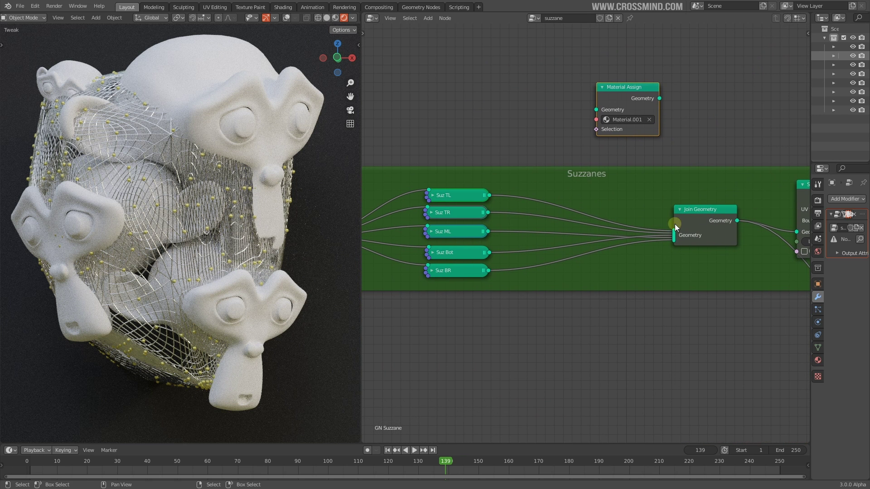
- Spread the five collapsed Suz nodes apart vertically inside the Suzzanes frame
mouse_move(660, 175)
left_mouse_down()
mouse_move(705, 237)
mouse_move(666, 189)
left_mouse_up()
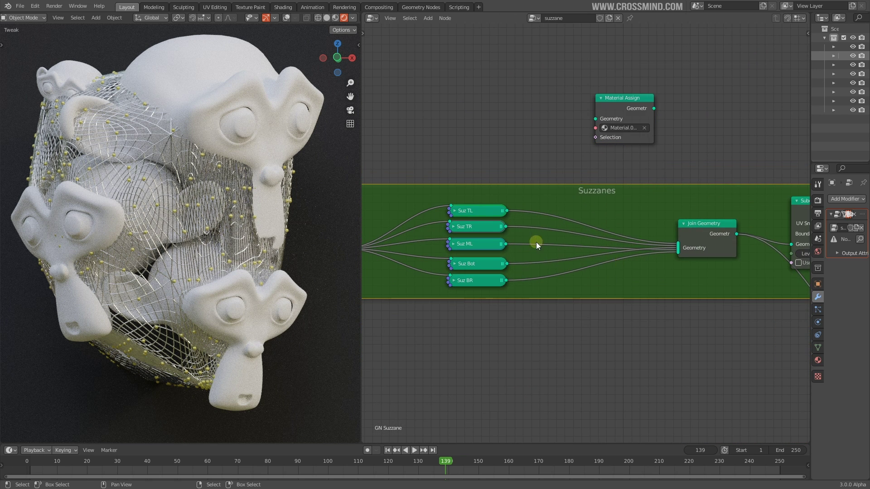
middle_click_drag(674, 248, 754, 253)
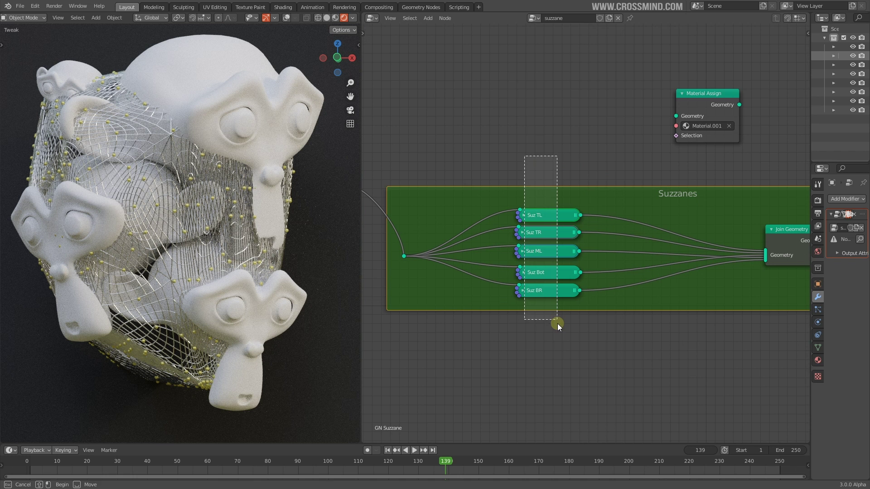
left_click_drag(557, 324, 558, 325)
middle_click_drag(658, 285, 575, 275)
scroll(574, 271, "up", 4)
left_click_drag(428, 200, 429, 121)
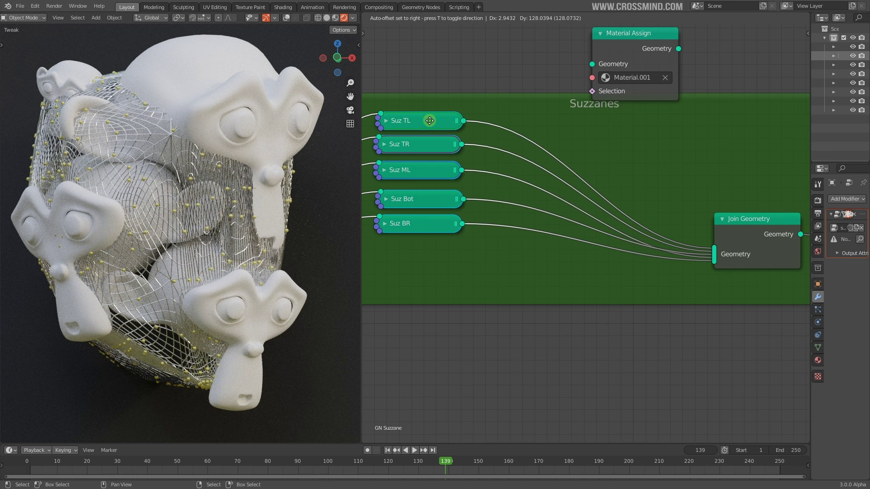
left_click_drag(444, 222, 446, 294)
left_click_drag(433, 211, 433, 248)
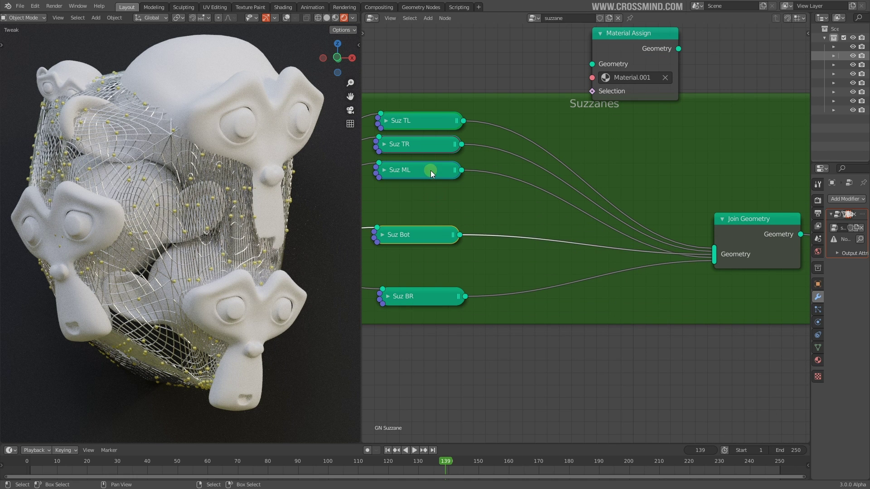
left_click_drag(430, 162, 430, 178)
left_click_drag(425, 130, 440, 97)
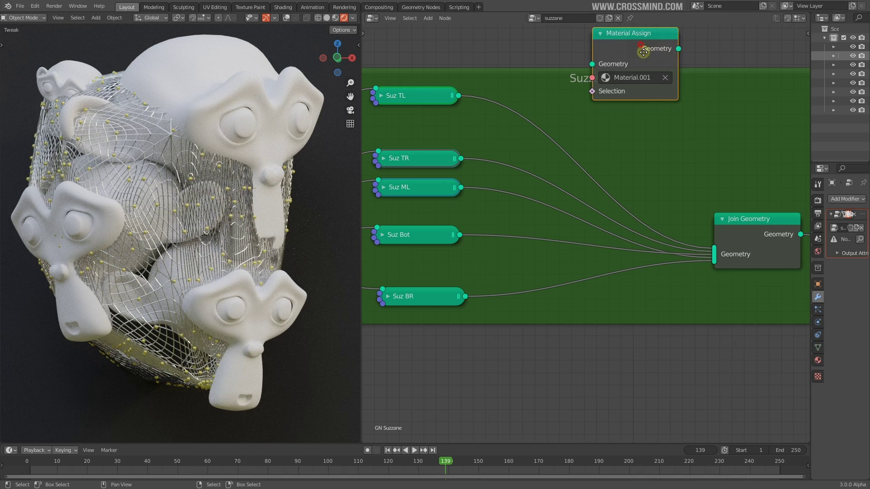
- Insert the Material Assign node after Suz TL, and place a duplicate set to Material.007 on the link after Suz TR
left_click_drag(644, 52, 615, 93)
key("shift+d")
left_click(582, 154)
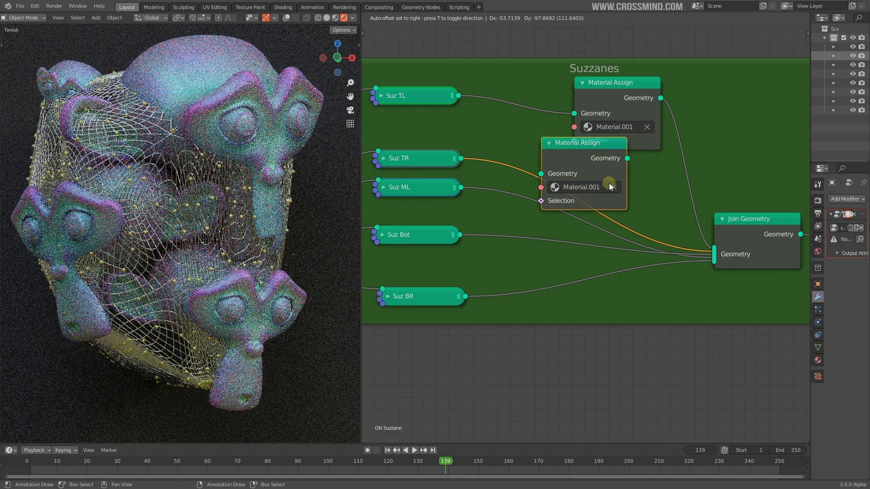
left_click(591, 191)
left_click(584, 290)
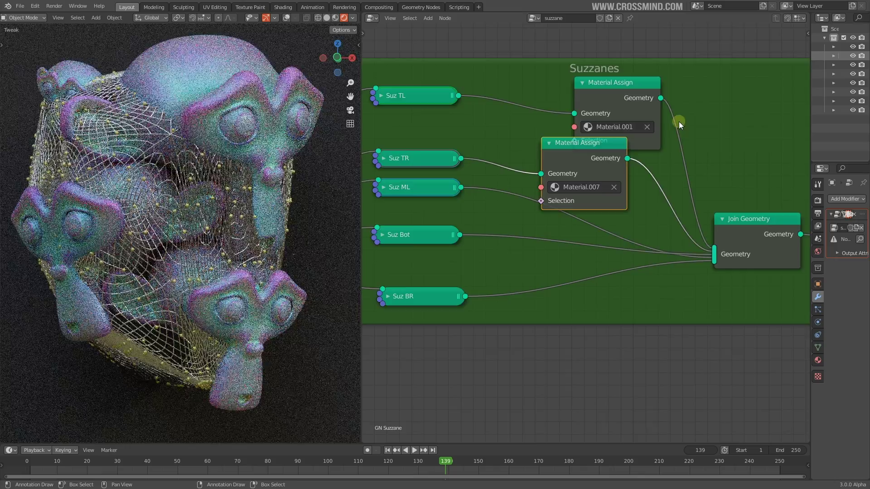
- Duplicate the Material.007 assign node into the link after Suz ML and set the copy to Material.003
scroll(678, 121, "down", 1)
key("shift+d")
left_click(627, 236)
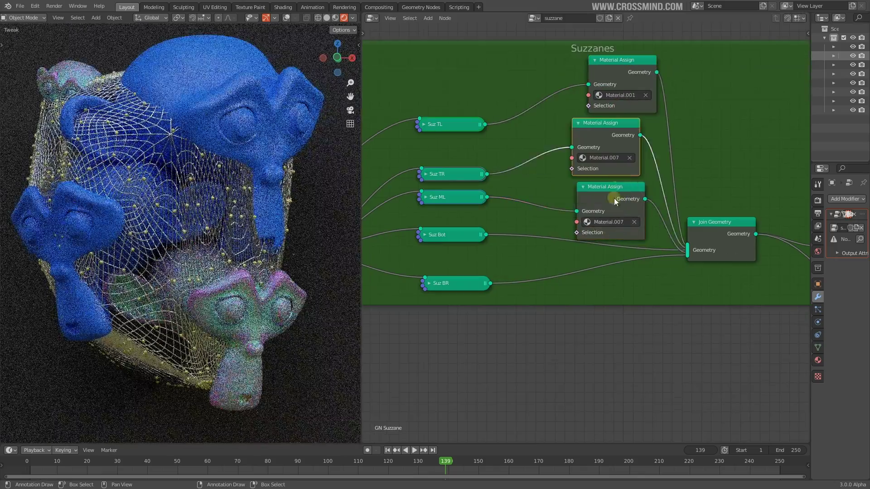
left_click(609, 222)
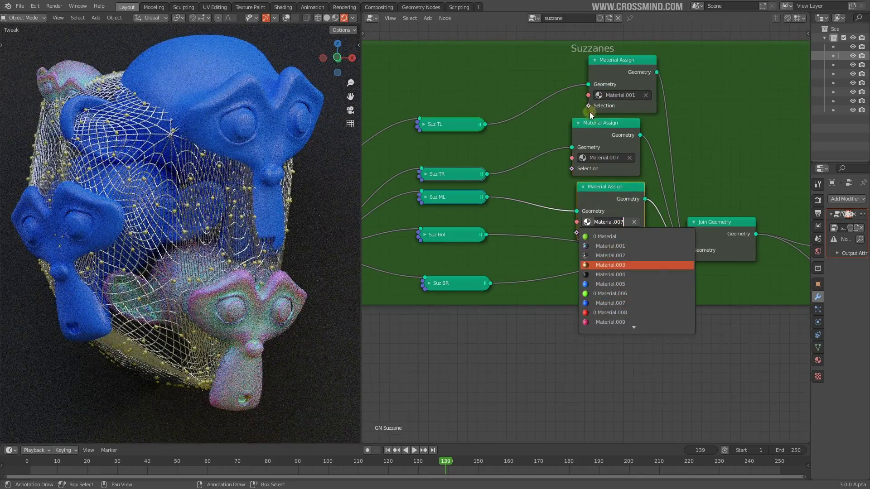
left_click(607, 265)
scroll(585, 230, "down", 1)
middle_click_drag(585, 230, 597, 259)
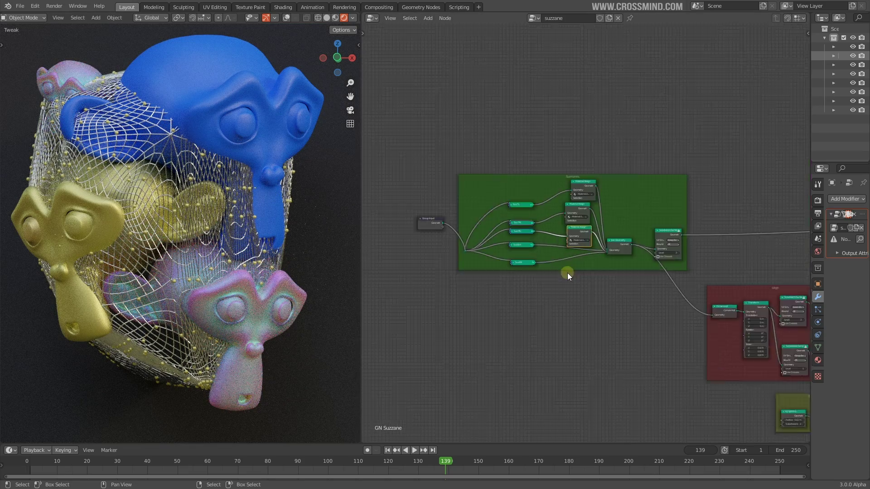
scroll(570, 240, "up", 3)
scroll(580, 254, "up", 2)
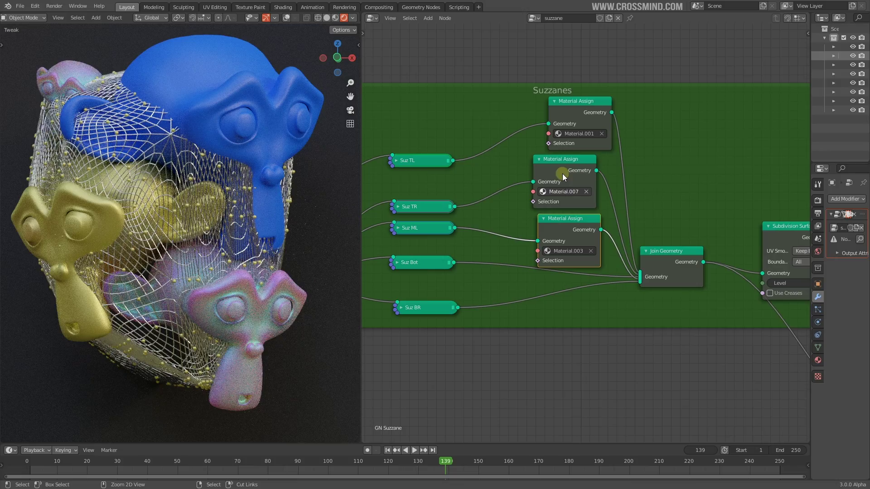
- Remove the per-head Material Assign nodes and set the heads branch's Material Assign node to Material.001
key("ctrl+x")
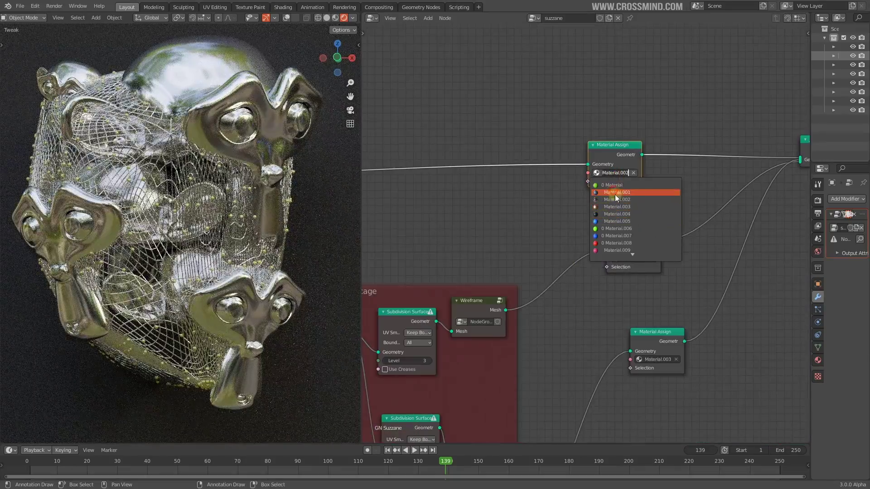
left_click(615, 194)
scroll(588, 237, "down", 2)
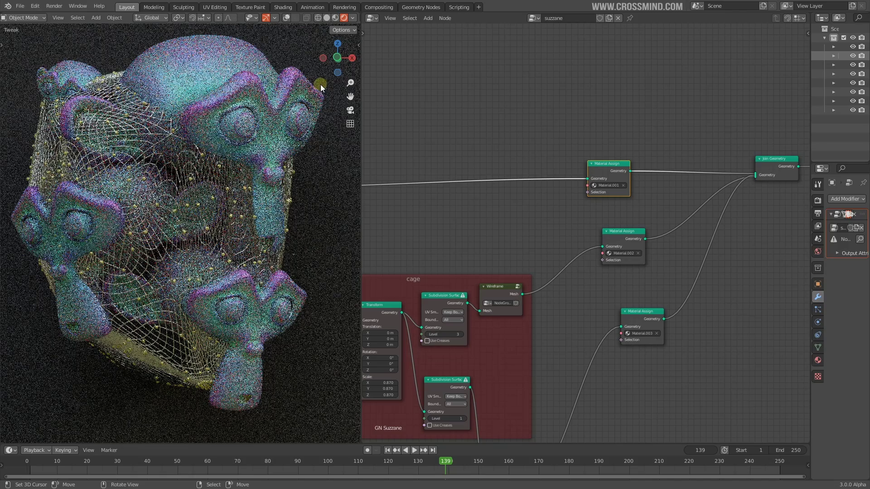
scroll(149, 200, "down", 2)
scroll(215, 245, "up", 3)
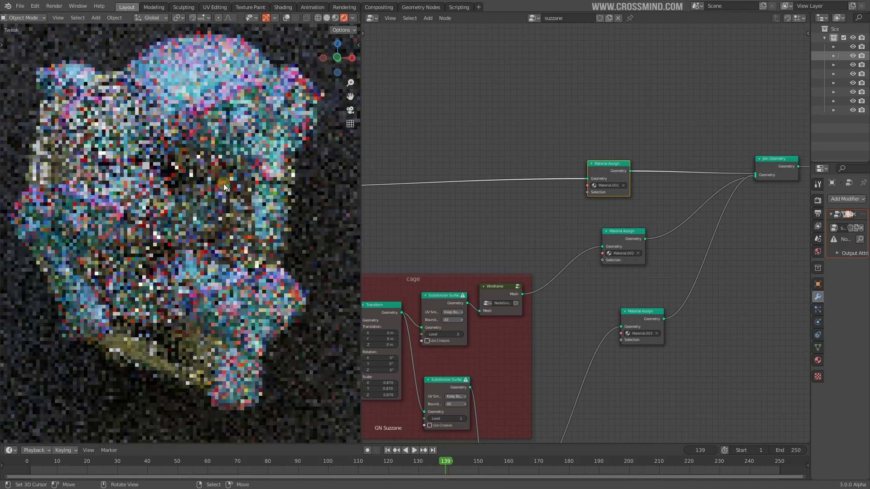
scroll(216, 244, "down", 1)
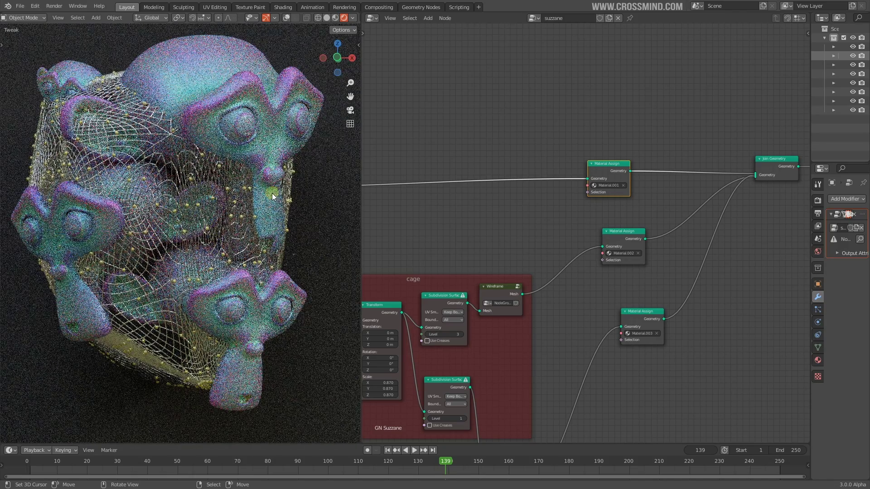
- Switch the node editor to the Shader Editor and load Material.001 to examine its node setup
middle_click_drag(475, 184, 549, 161)
left_click(372, 18)
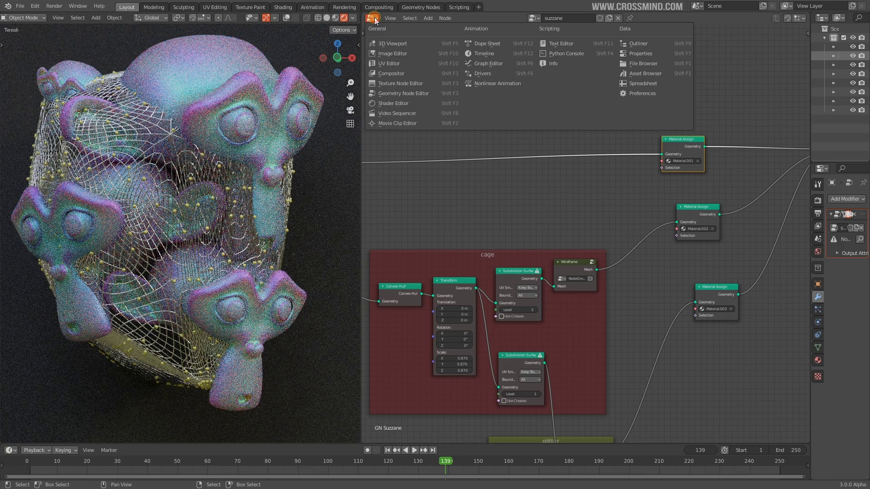
left_click(390, 104)
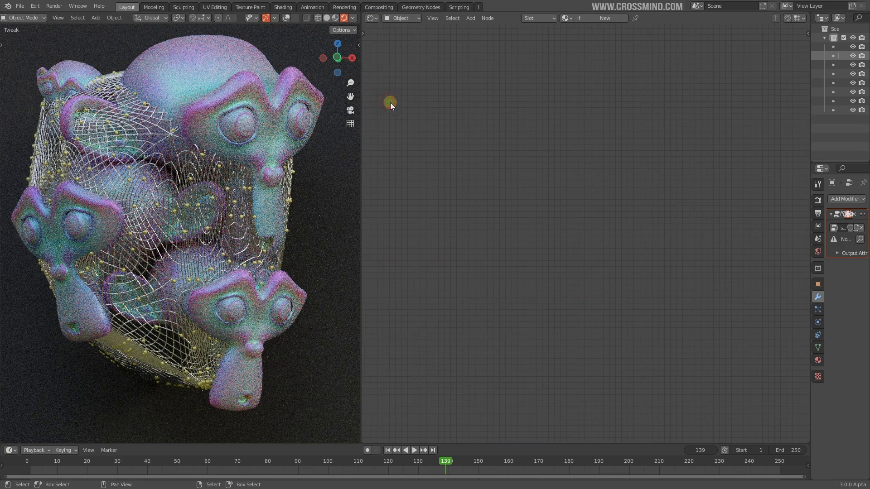
left_click(566, 18)
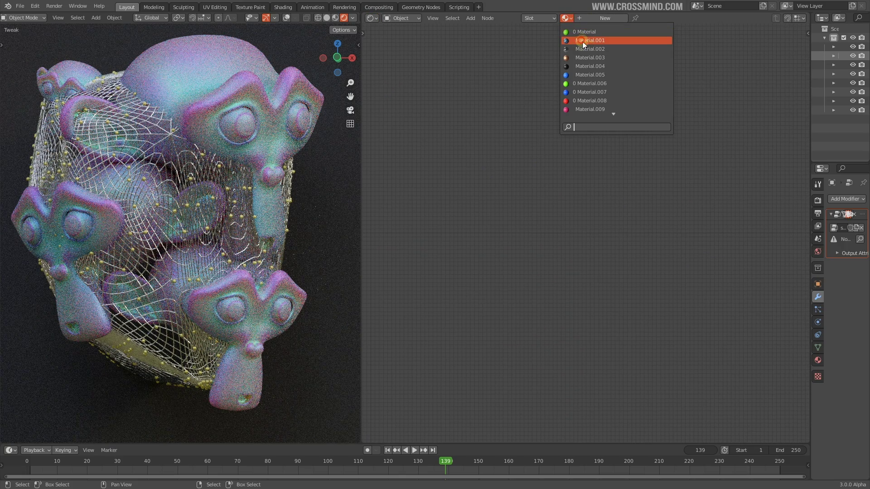
key("Return")
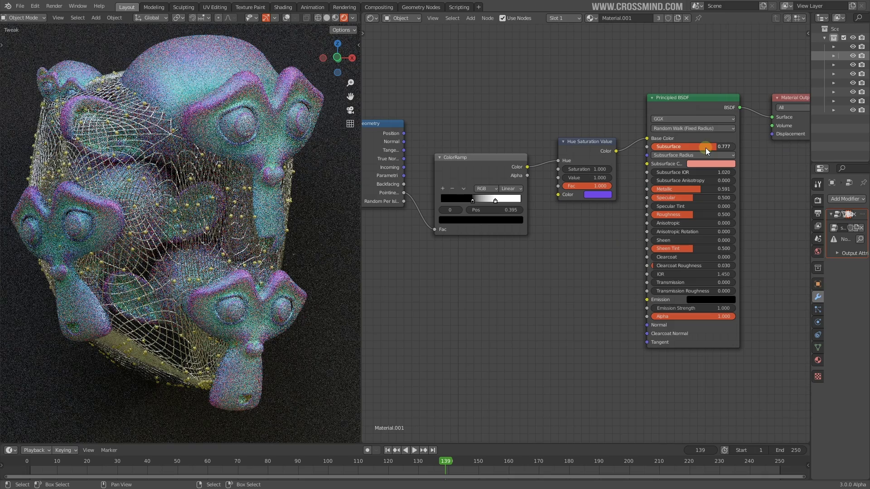
middle_click_drag(586, 205, 593, 206)
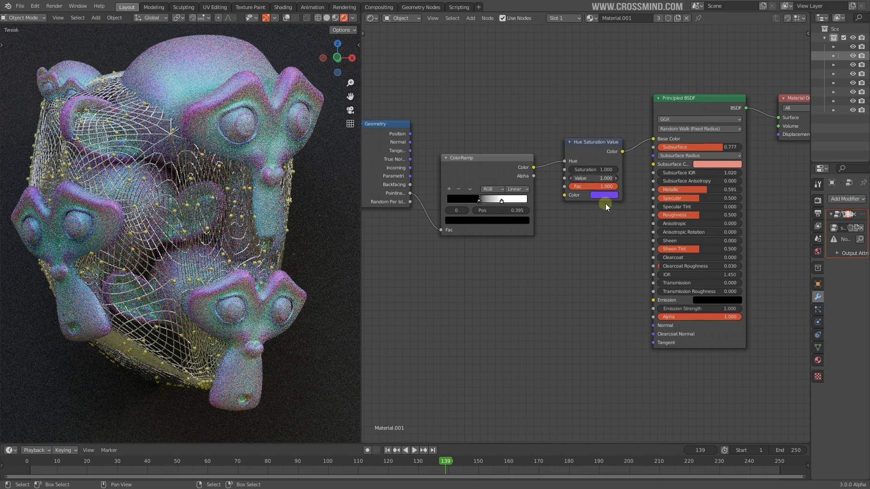
middle_click_drag(424, 171, 435, 167)
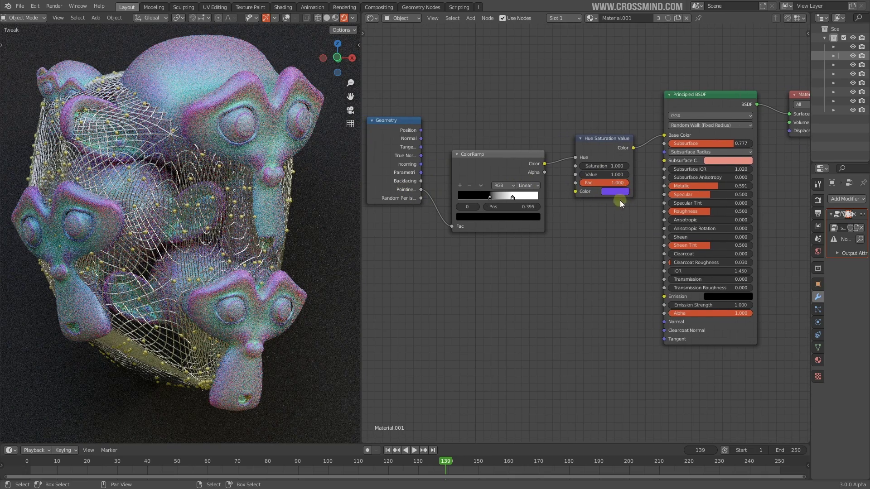
left_click(373, 18)
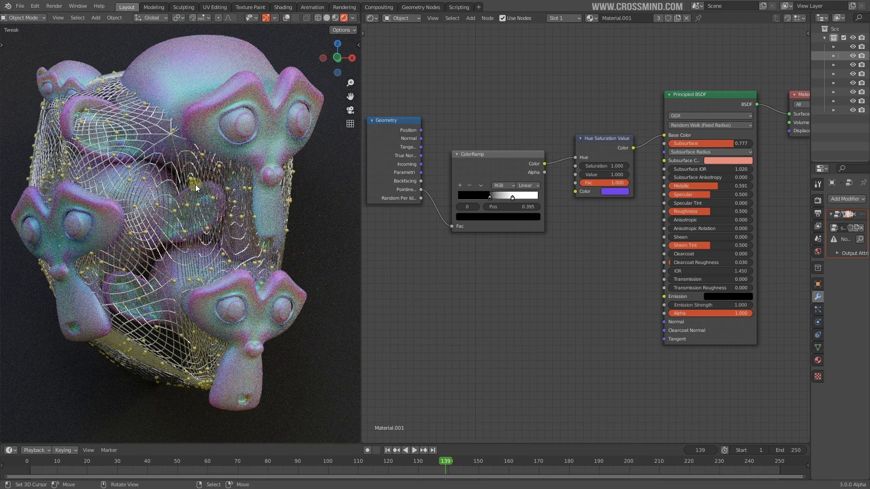
- Inspect the cage and glitter in the render up close and switch the node editor back to the Geometry Node Editor
scroll(196, 188, "up", 6)
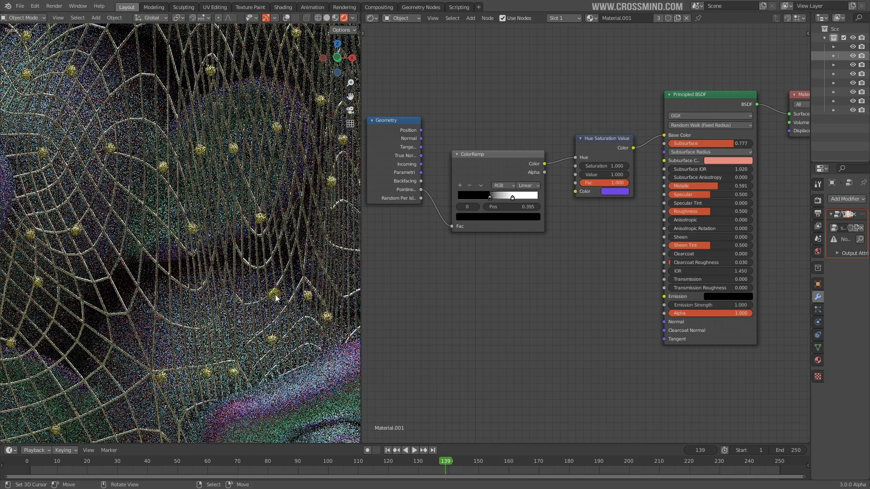
scroll(297, 302, "down", 6)
left_click(372, 18)
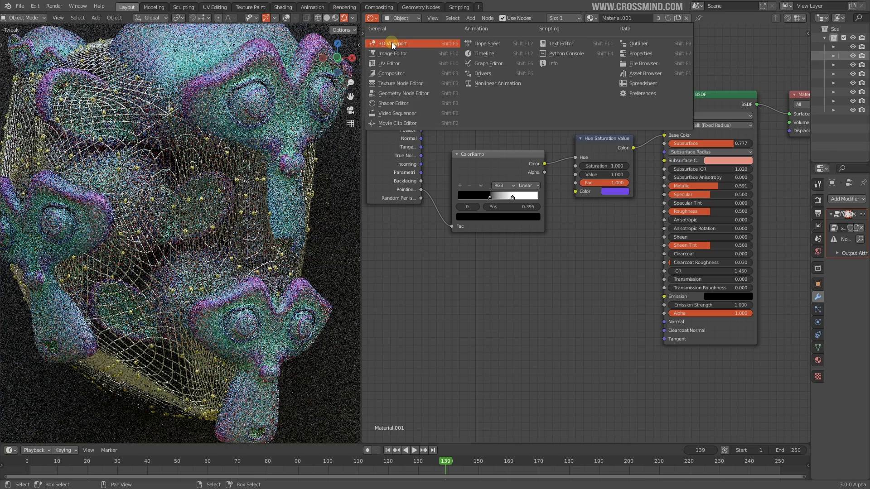
left_click(401, 93)
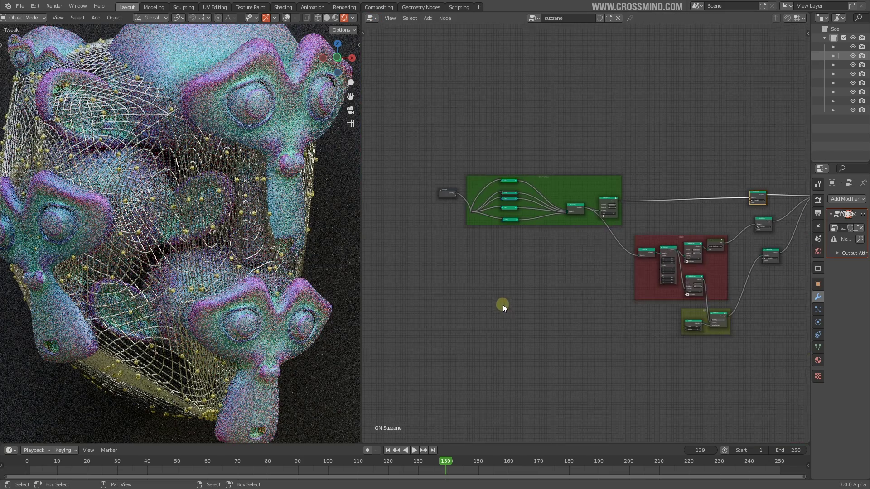
- Examine the suzanne node tree's heads, cage and glitter branches with their Material Assign nodes, and widen the outliner and properties area
scroll(502, 305, "up", 4)
left_click_drag(444, 148, 460, 134)
scroll(490, 208, "up", 4)
left_click_drag(428, 214, 548, 128)
middle_click_drag(552, 162, 564, 169)
scroll(569, 172, "down", 4)
middle_click_drag(663, 196, 569, 188)
left_click_drag(637, 157, 638, 149)
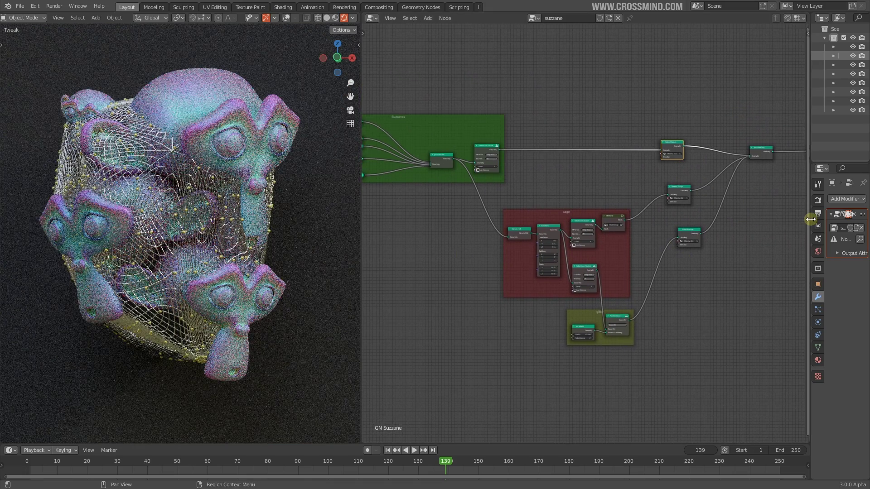
left_click_drag(811, 218, 743, 218)
left_click(210, 153)
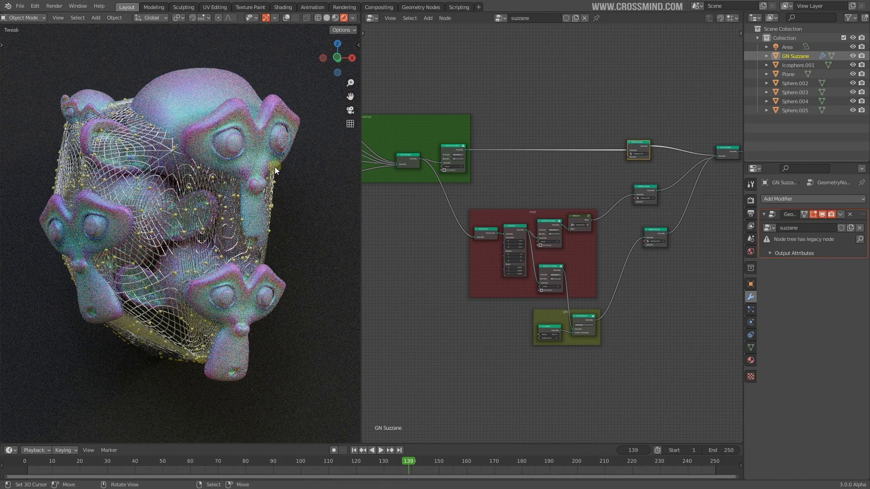
scroll(569, 290, "down", 2)
scroll(569, 290, "down", 2, "ctrl")
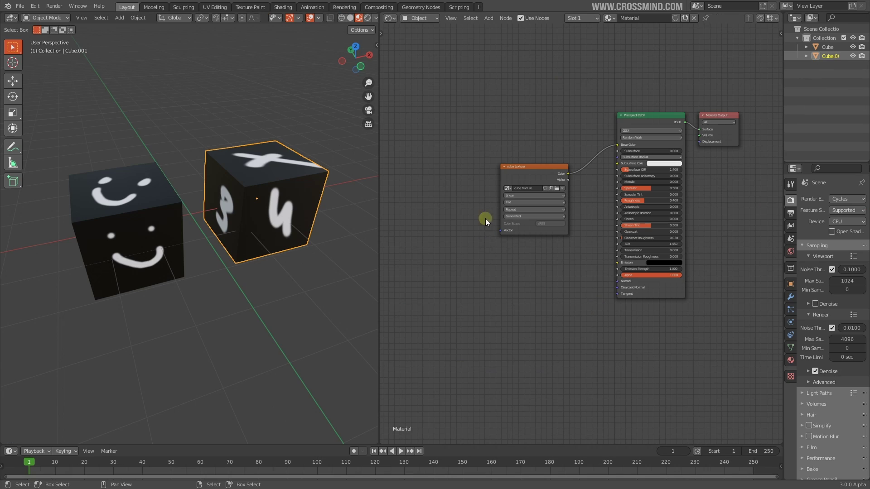
- Align the cube texture, Principled BSDF and Material Output nodes in the cube's shader tree
middle_click_drag(491, 253, 535, 259)
scroll(556, 259, "up", 1)
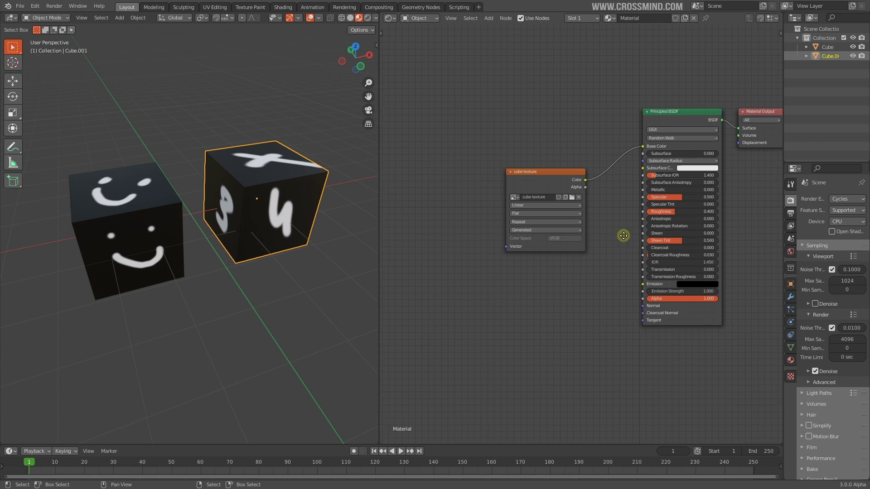
middle_click_drag(623, 235, 593, 248)
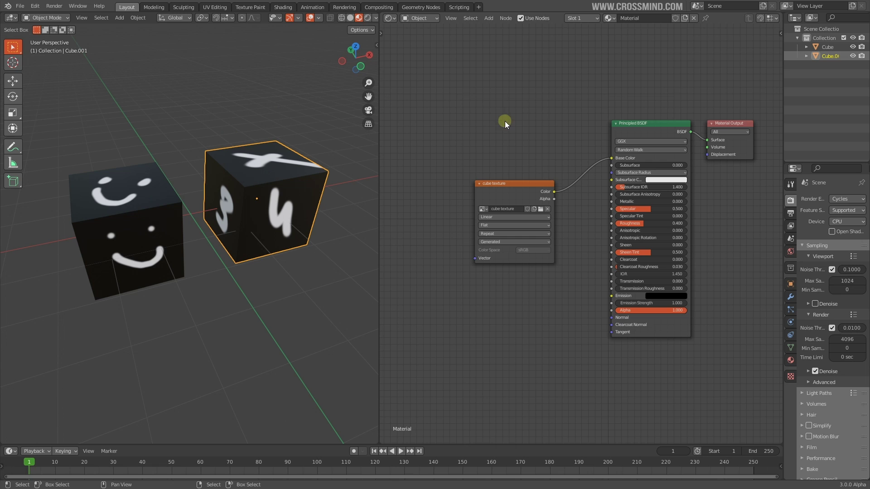
left_click_drag(655, 130, 646, 142)
left_click_drag(552, 183, 570, 161)
left_click_drag(739, 147, 743, 150)
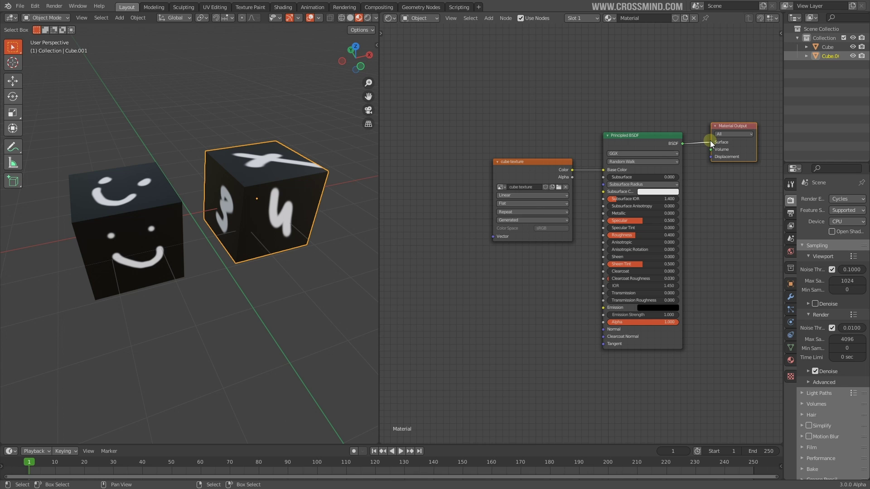
left_click(528, 162)
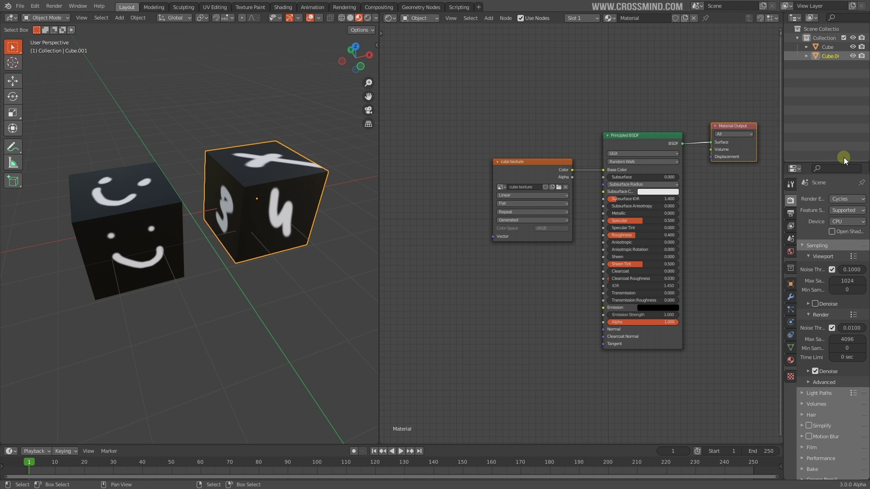
- Enlarge the node editor by narrowing the properties area and switch it to the Geometry Node Editor
left_click_drag(784, 134, 810, 134)
scroll(190, 240, "down", 4)
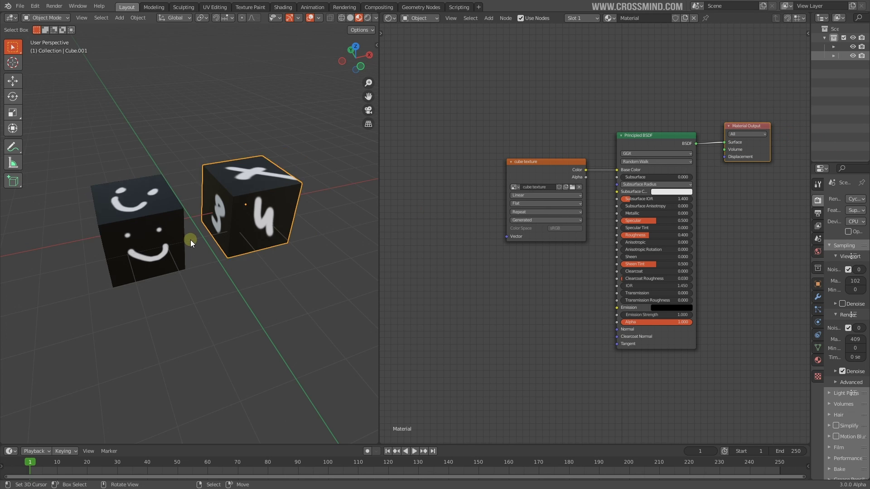
left_click(389, 17)
left_click(424, 86)
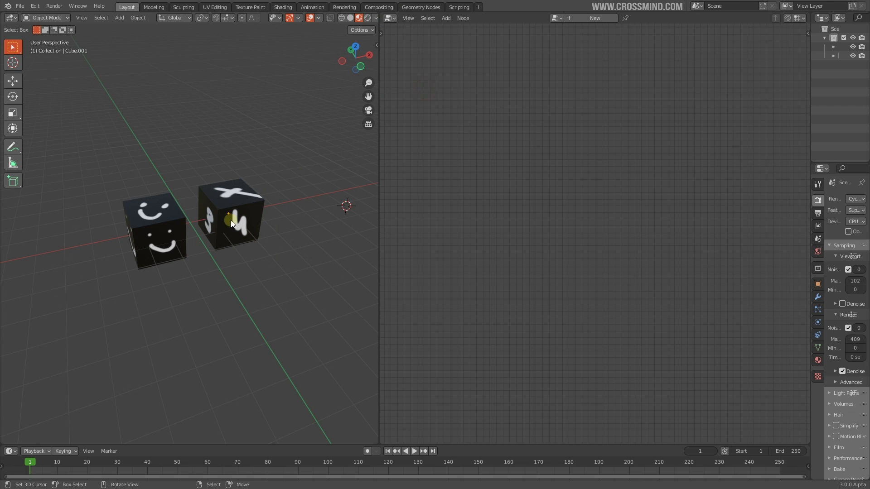
- Select the smiley-face cube and create a new geometry node tree for it
scroll(167, 243, "up", 5)
left_click(146, 242)
middle_click_drag(146, 241, 85, 126)
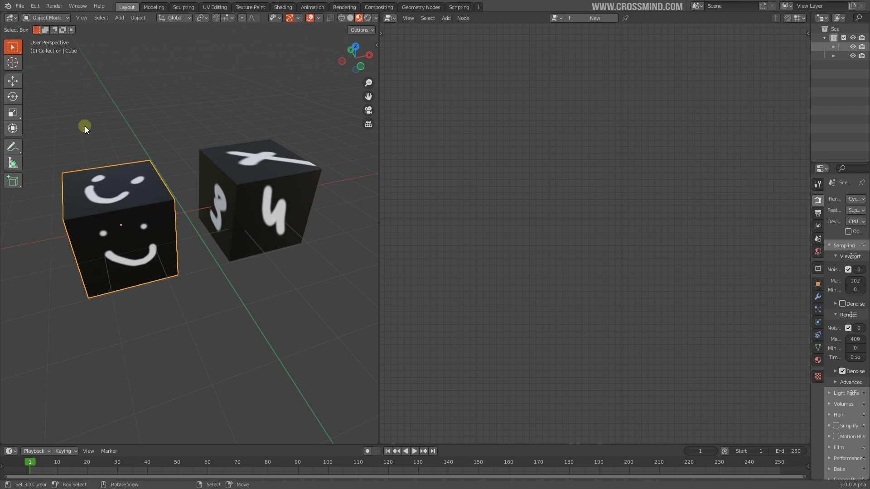
left_click_drag(208, 128, 282, 207, "shift")
middle_click_drag(93, 179, 95, 209)
middle_click_drag(240, 239, 213, 172)
right_click(199, 318)
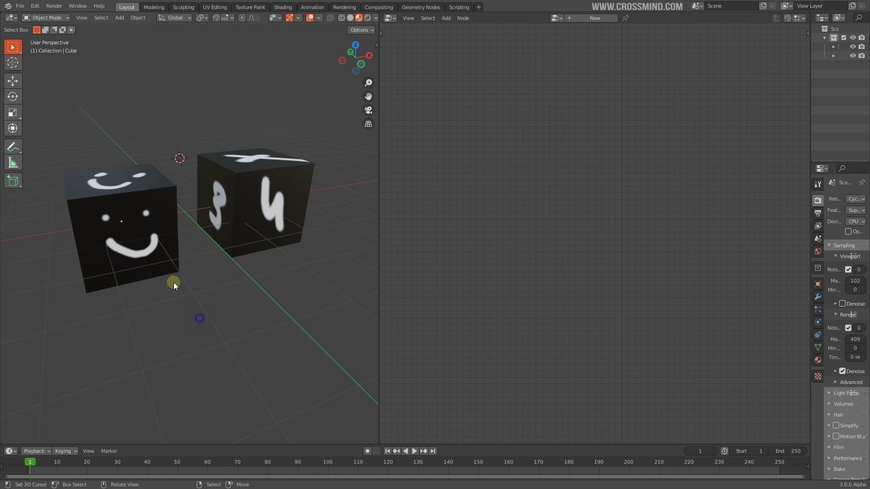
right_click(157, 249)
scroll(244, 233, "down", 3)
middle_click_drag(238, 232, 220, 238, "shift")
left_click(593, 19)
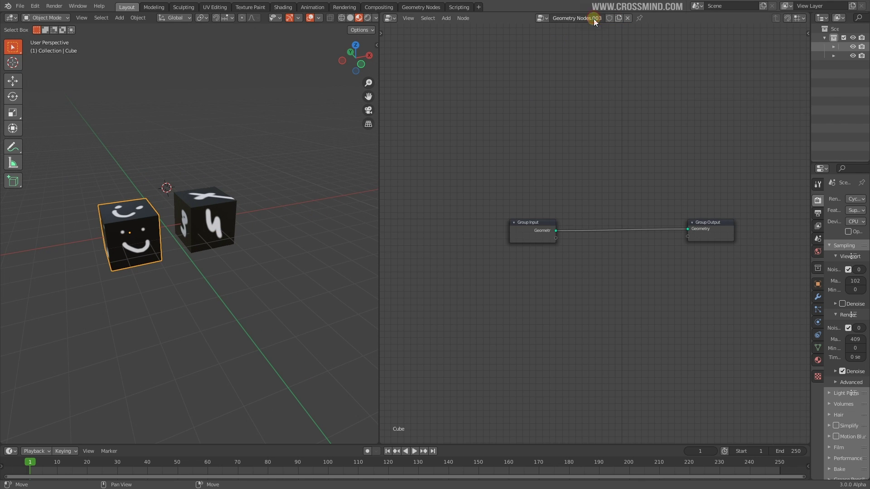
scroll(550, 272, "up", 4)
key("shift+a")
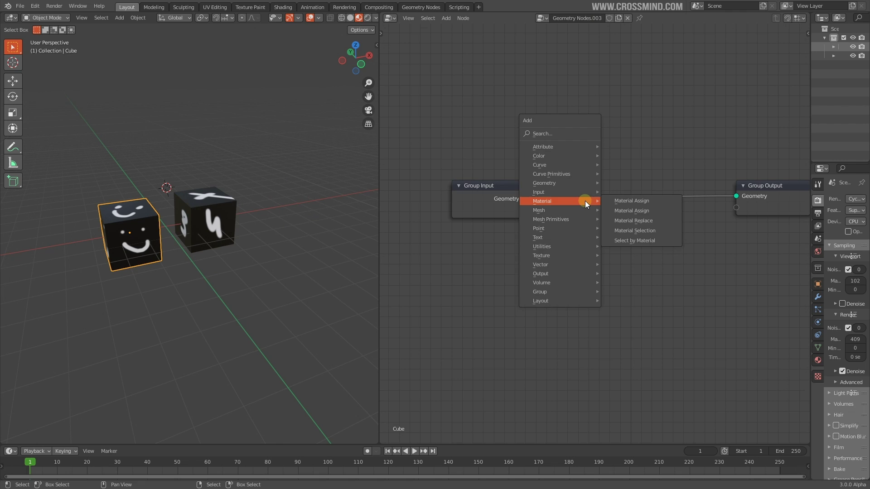
left_click(268, 153)
left_click_drag(278, 146, 208, 248, "shift")
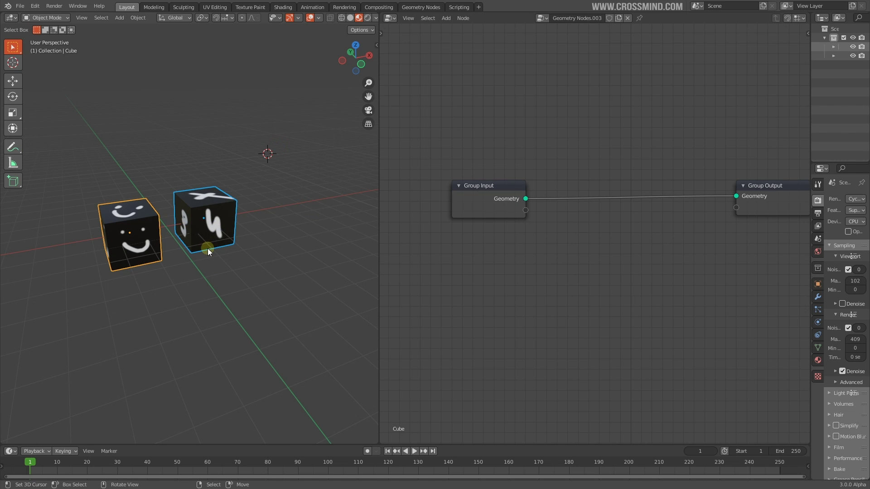
left_click(126, 246)
- Add an Object Info node below Group Input and pick the numbered cube, Cube.001, as its object
key("shift+a")
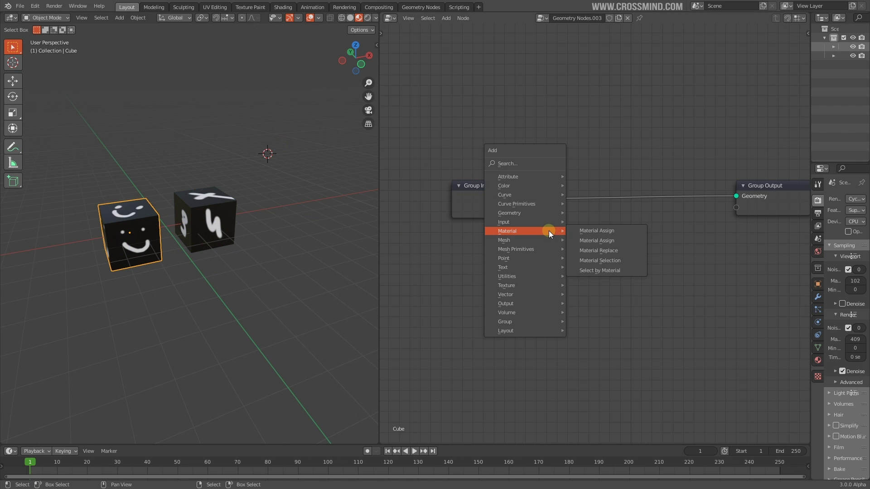
left_click(516, 224)
left_click(598, 272)
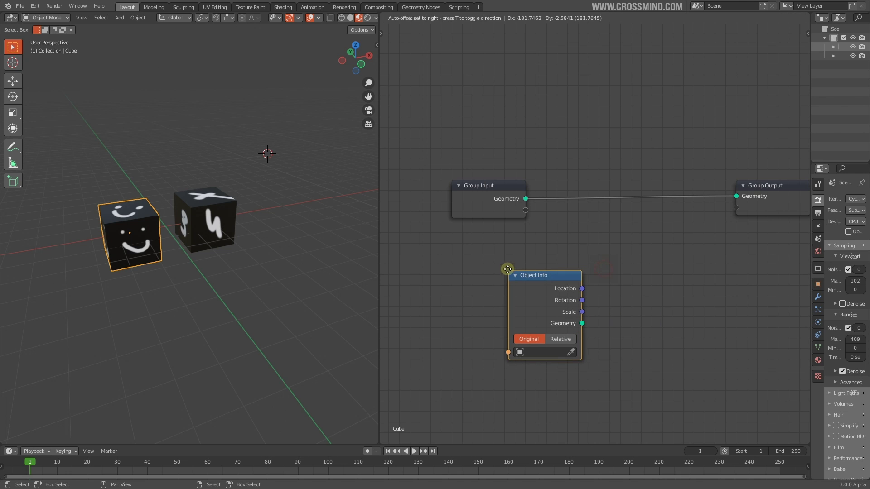
left_click(571, 352)
left_click(205, 204)
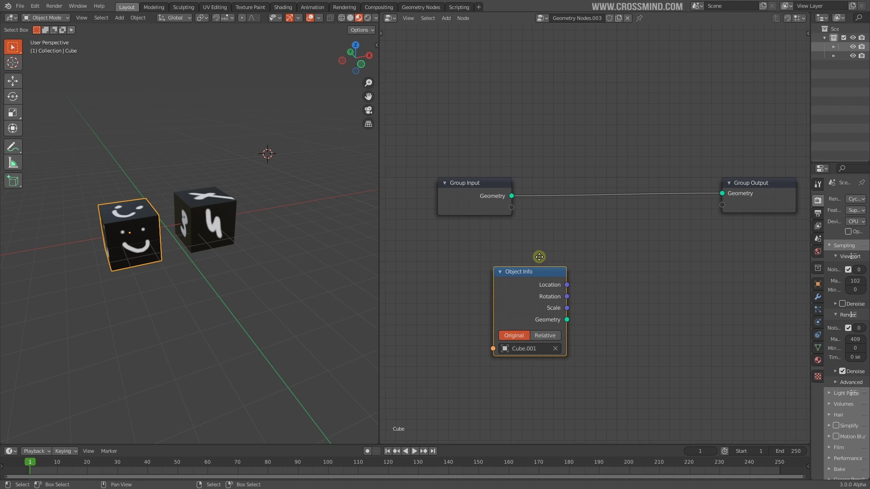
- Insert a Join Geometry node between Group Input and Group Output and connect the Object Info node's Geometry to it
key("Home")
key("shift+a")
left_click(512, 184)
type("join")
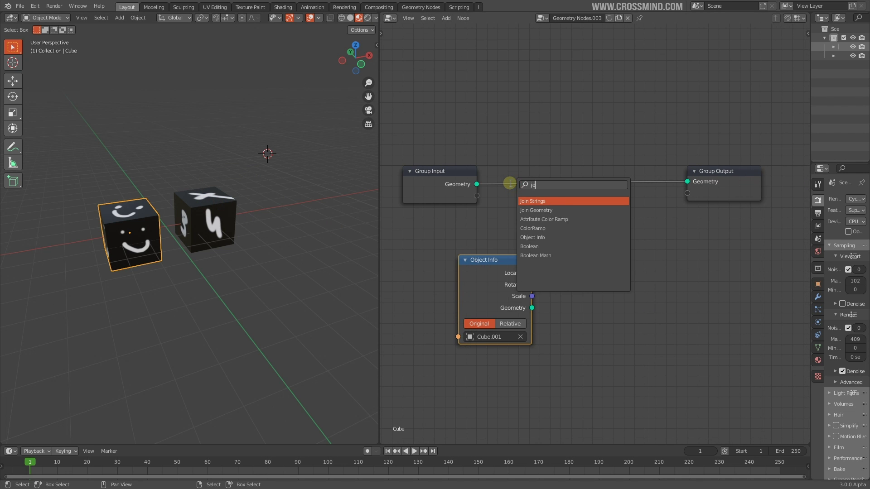
left_click(550, 211)
left_click(636, 153)
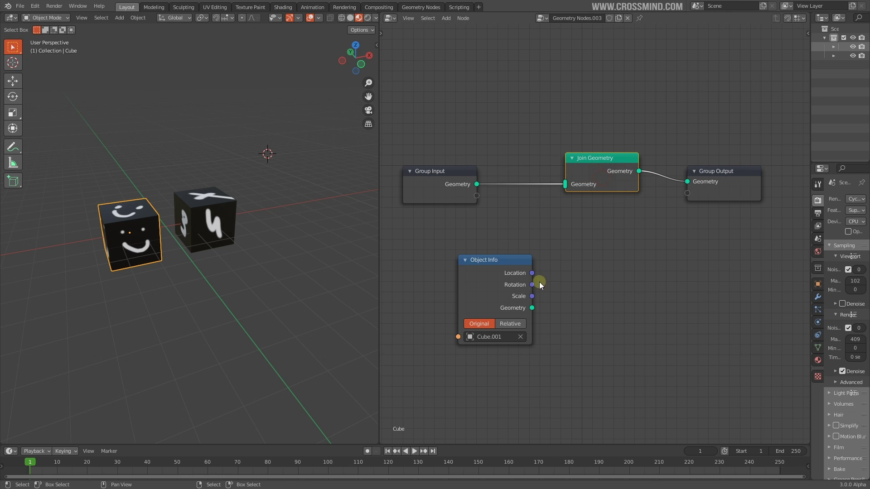
left_click_drag(532, 307, 565, 184)
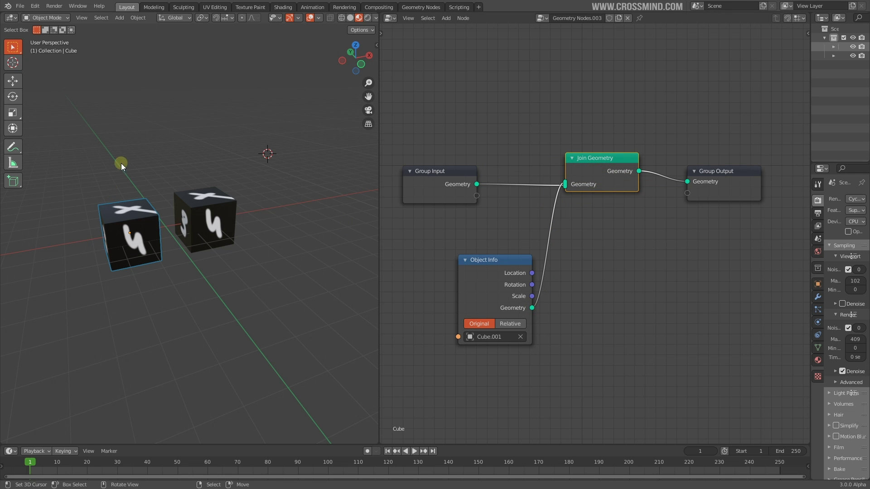
- Hide the original numbered cube in the viewport and select the smiley-face cube
middle_click_drag(121, 164, 141, 222)
left_click(239, 230)
key("g")
right_click(296, 208)
key("h")
right_click(160, 242)
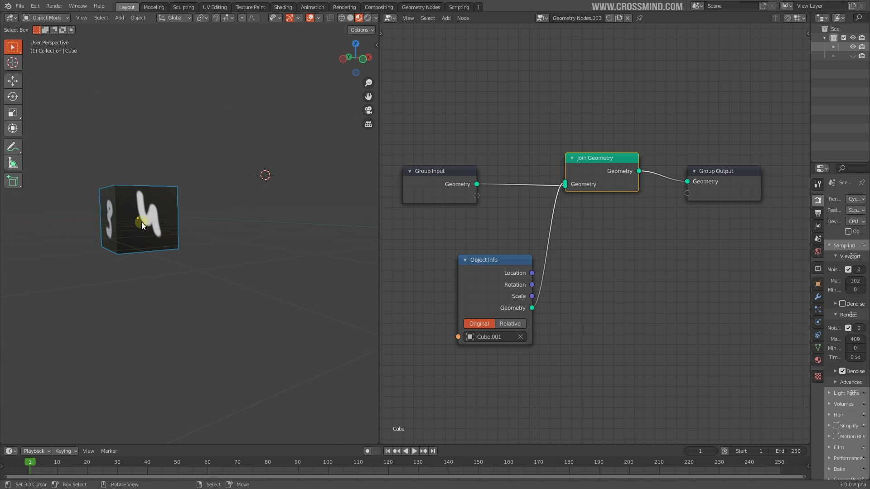
- Insert a Transform node on the link between Object Info and Join Geometry
middle_click_drag(233, 241, 244, 258)
key("shift+a")
left_click(546, 225)
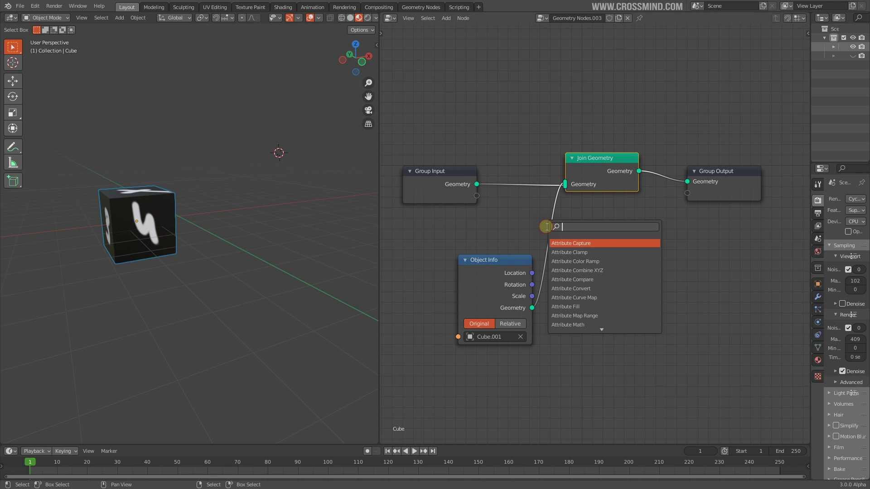
type("tra")
left_click(601, 243)
left_click(630, 238)
- Set the Transform node's X translation to 3.92 m to separate the numbered cube from the smiley-face cube
double_click(612, 260)
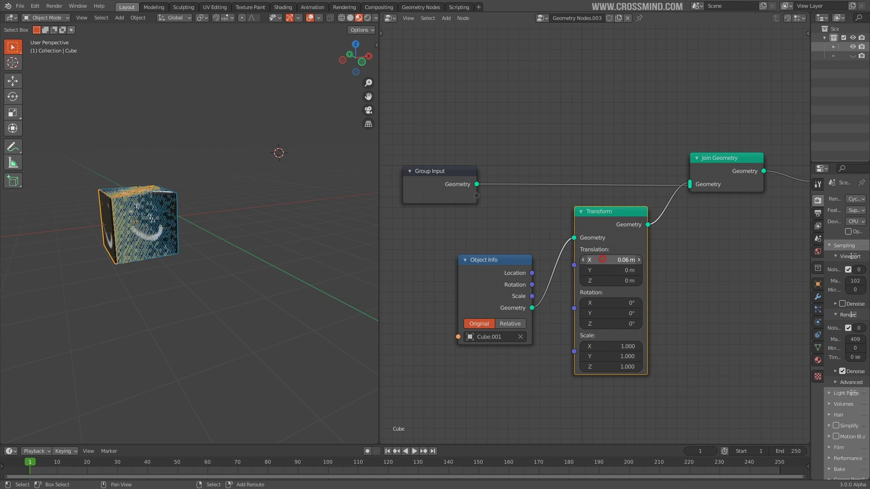
type("3.1")
key("Return")
left_click_drag(612, 260, 630, 260)
middle_click_drag(349, 267, 178, 301)
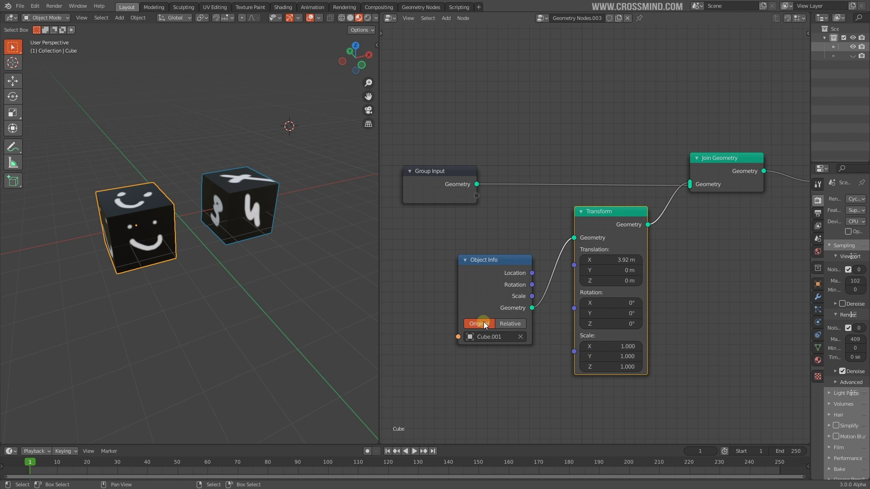
- Spread out the node tree, placing Group Input above the Object Info and Transform branch with free space before Join Geometry
scroll(390, 241, "down", 1)
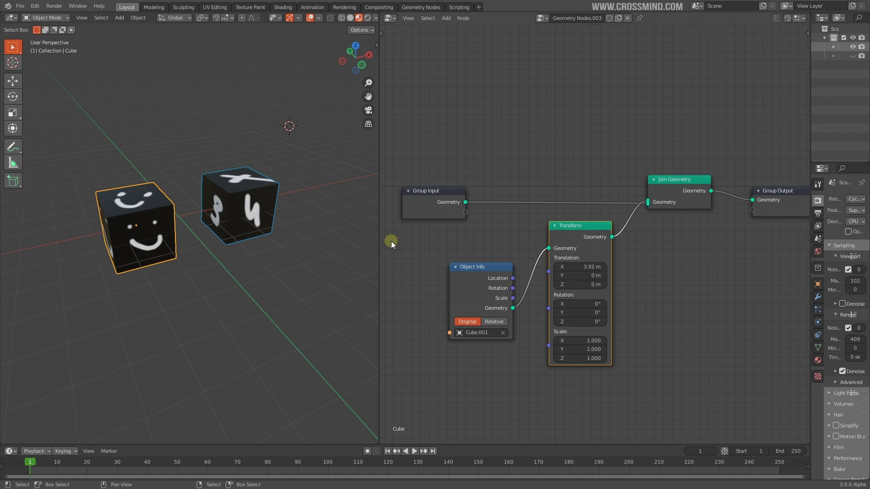
scroll(635, 268, "down", 2)
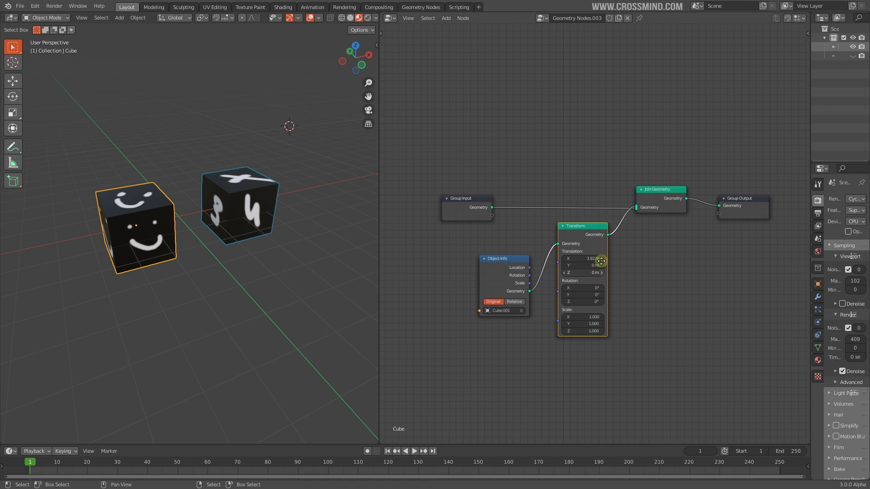
middle_click_drag(577, 258, 583, 293)
left_click_drag(470, 242, 462, 205)
middle_click_drag(758, 314, 740, 291)
scroll(673, 284, "up", 1)
middle_click_drag(609, 266, 615, 258)
left_click_drag(458, 180, 458, 168)
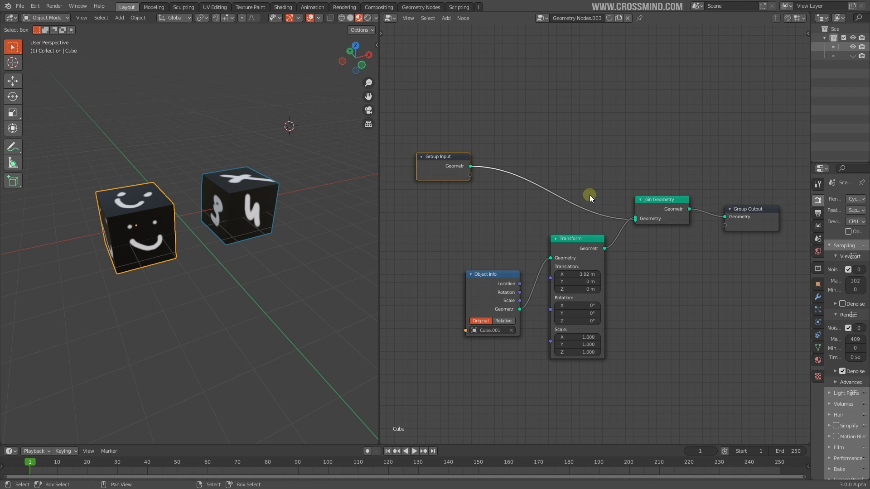
scroll(589, 194, "up", 1)
middle_click_drag(599, 178, 601, 172)
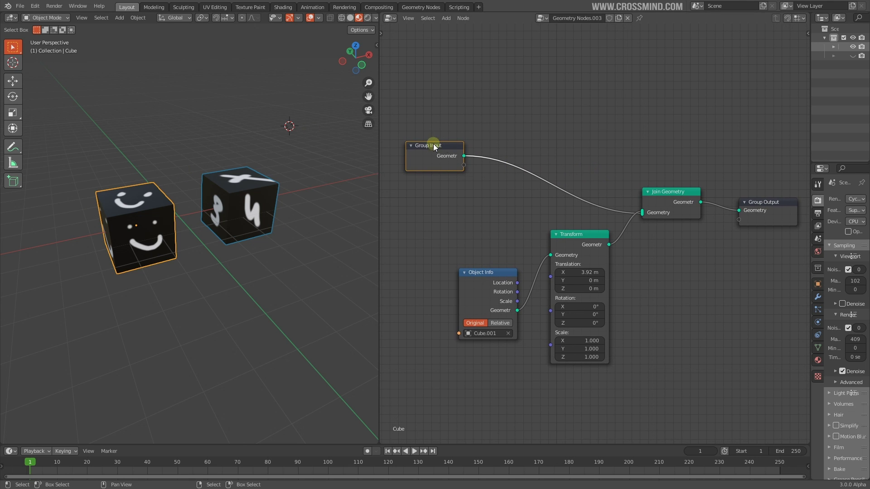
left_click_drag(433, 145, 467, 142)
scroll(592, 226, "down", 3)
middle_click_drag(682, 243, 651, 235)
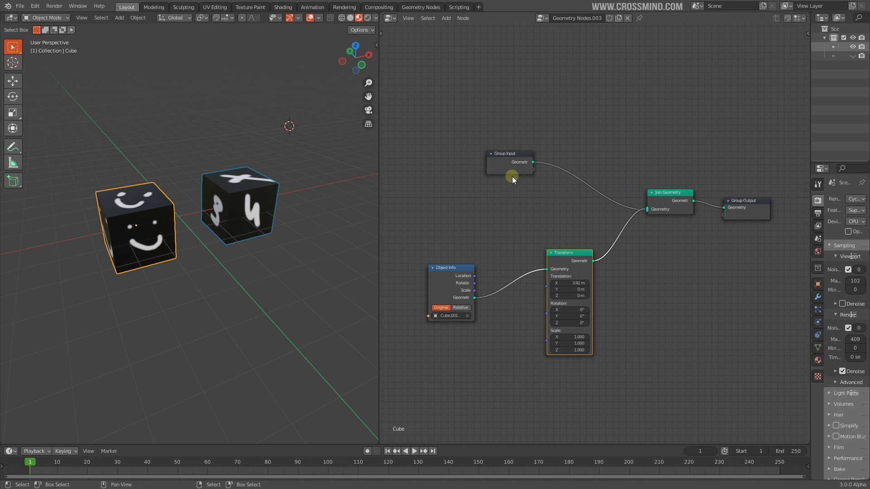
left_click_drag(524, 167, 494, 162)
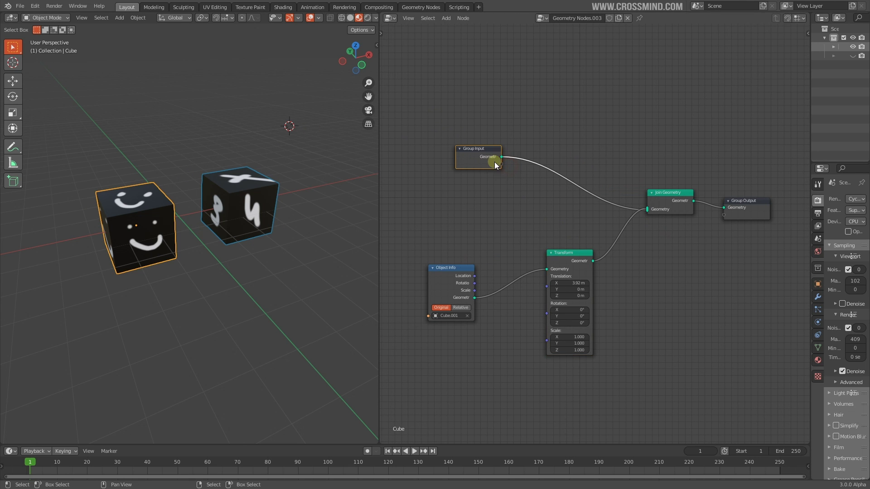
- Insert a second Join Geometry node on the link between Group Input and the existing Join Geometry node
middle_click_drag(215, 276, 191, 281)
mouse_move(147, 187)
middle_mouse_down()
mouse_move(228, 243)
mouse_move(277, 240)
middle_mouse_up()
scroll(583, 191, "up", 2)
middle_click_drag(281, 190, 290, 123)
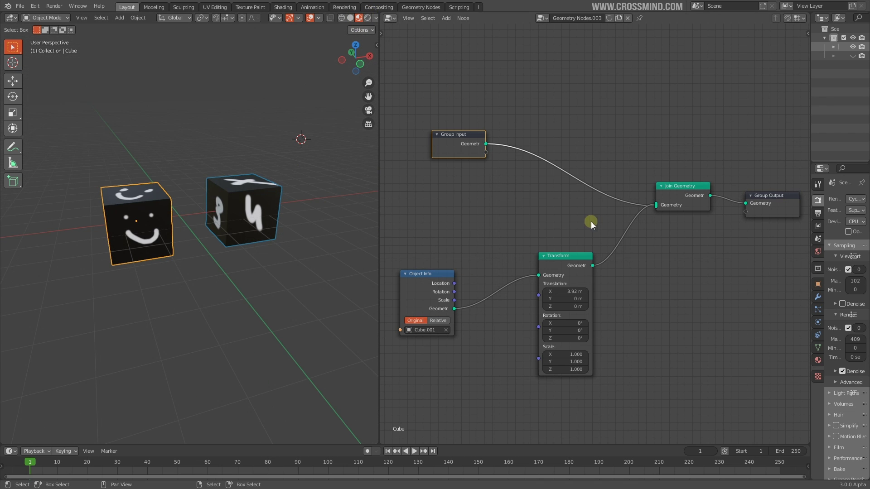
key("shift+a")
left_click(555, 229)
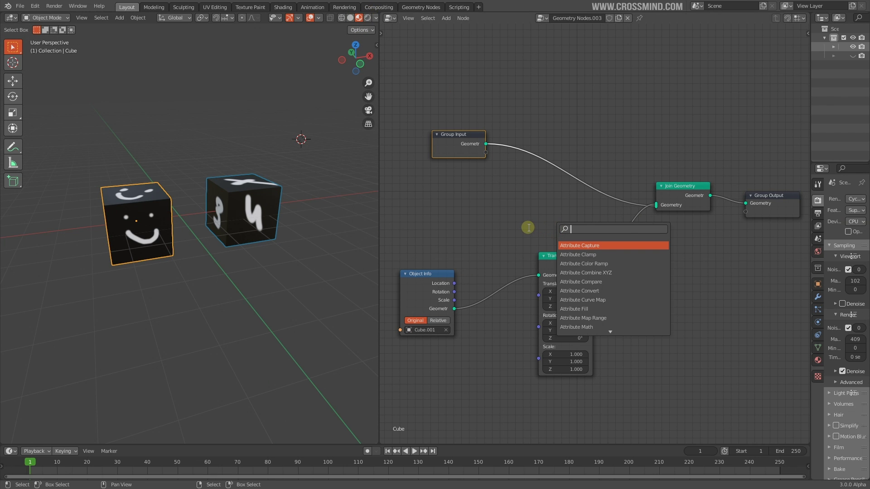
type("join")
key("Down")
key("Return")
left_click(589, 169)
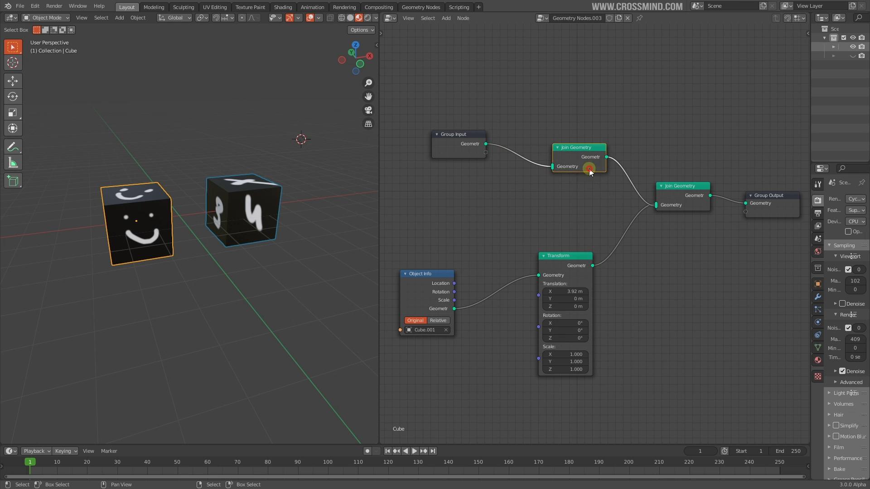
- Link Group Input directly to the final Join Geometry and insert a duplicate of the Transform node before the second Join Geometry
left_click_drag(452, 145, 655, 206)
left_click(573, 256)
key("shift+d")
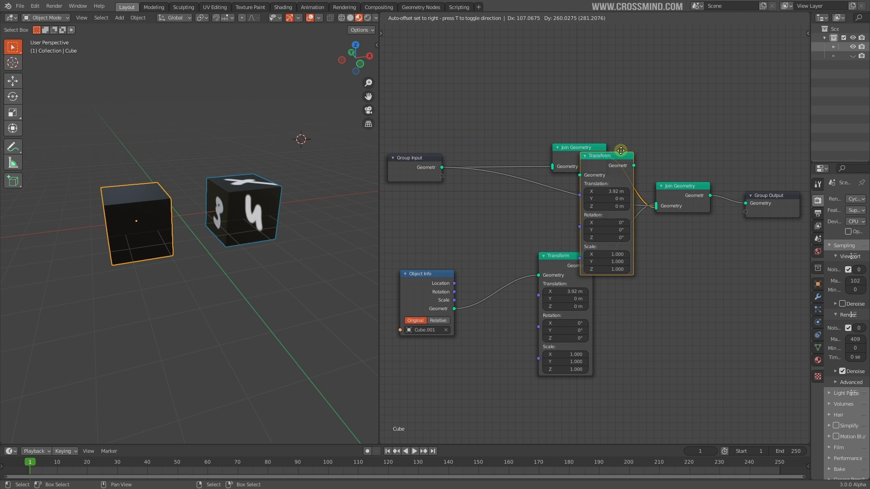
left_click(571, 132)
- Set the duplicated Transform node's Z translation to 3.5 m and move the node above the Group Input branch
left_click_drag(570, 182, 586, 182)
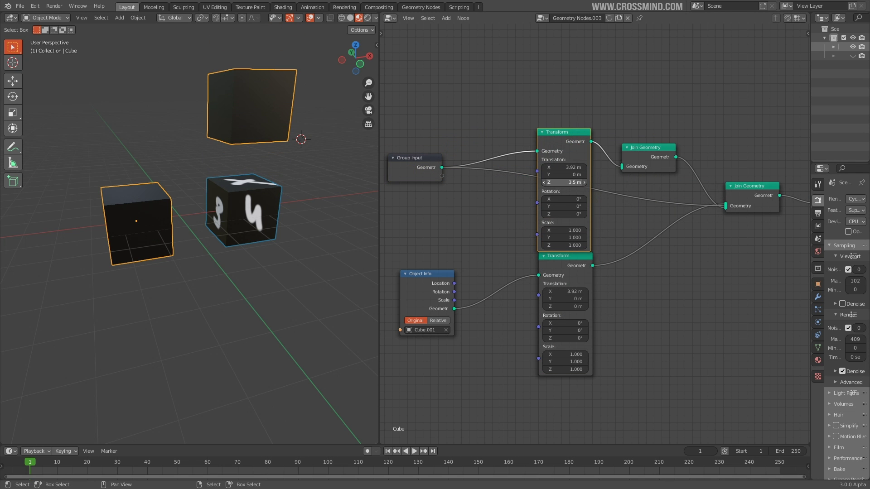
left_click_drag(563, 138, 565, 46)
mouse_move(202, 219)
middle_mouse_down()
mouse_move(213, 238)
mouse_move(209, 215)
middle_mouse_up()
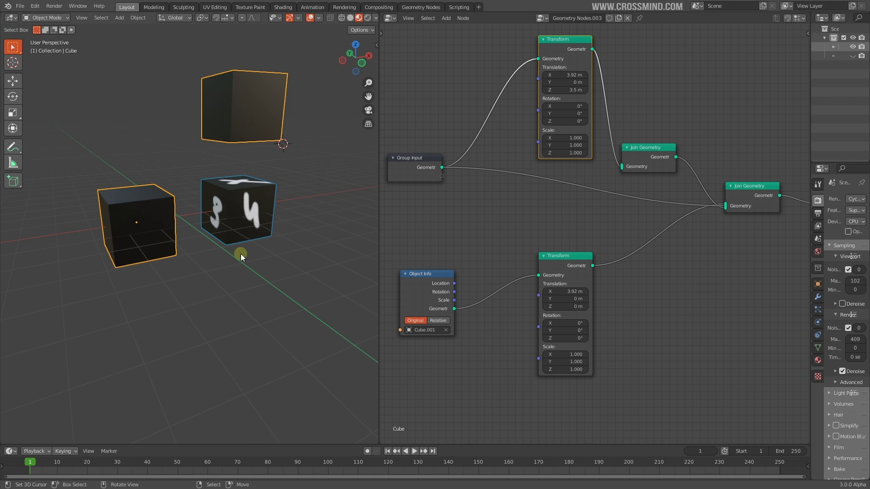
middle_click_drag(148, 229, 260, 225)
- Insert a Point Translate node after the Object Info branch's Transform and set its X translation to 2.3 m
scroll(595, 239, "down", 1)
key("shift+a")
left_click(618, 243)
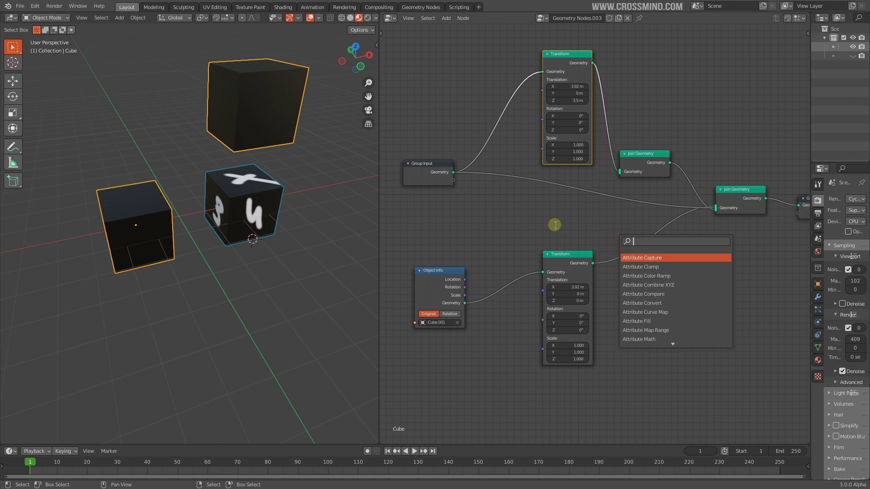
type("point")
left_click(653, 303)
left_click(669, 298)
left_click_drag(662, 275, 684, 275)
middle_click_drag(246, 214, 224, 191)
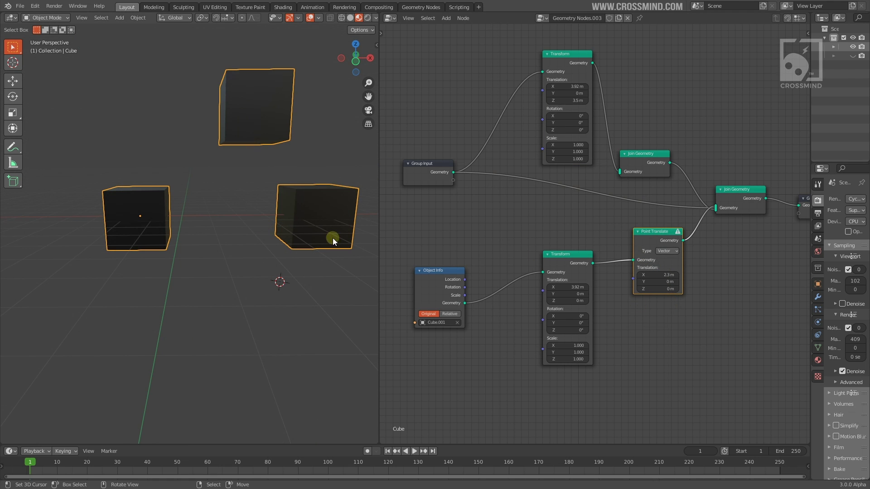
middle_click_drag(331, 202, 266, 264)
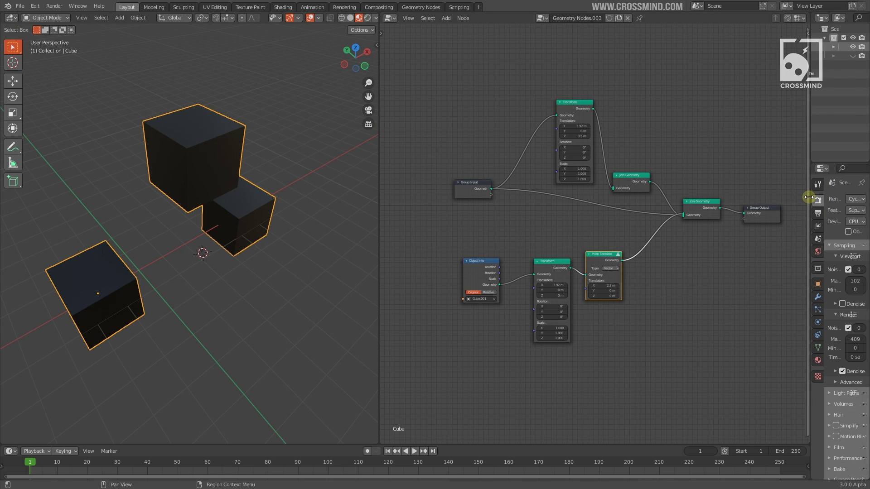
- Widen the outliner and properties area and switch the node area to the Shader Editor
left_click_drag(808, 197, 744, 177)
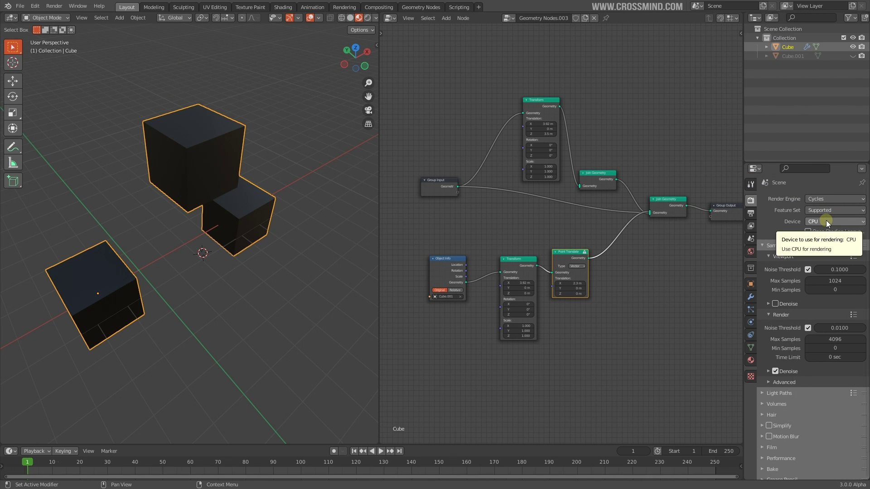
mouse_move(559, 198)
middle_mouse_down()
mouse_move(514, 197)
mouse_move(562, 208)
middle_mouse_up()
left_click(392, 19)
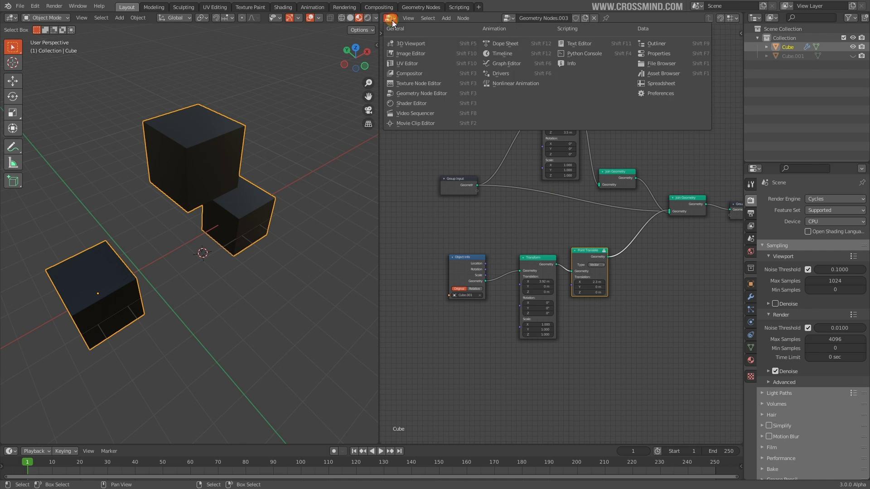
middle_click_drag(220, 293, 291, 256)
left_click(389, 18)
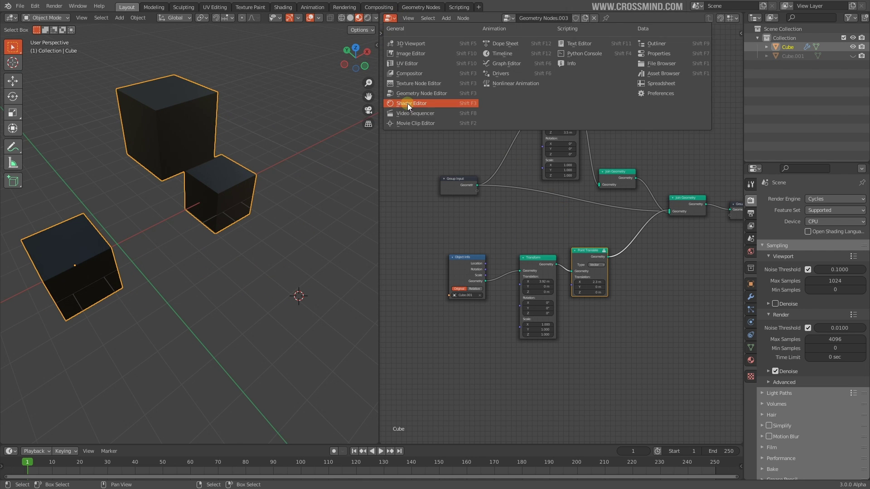
left_click(407, 103)
scroll(575, 159, "up", 3)
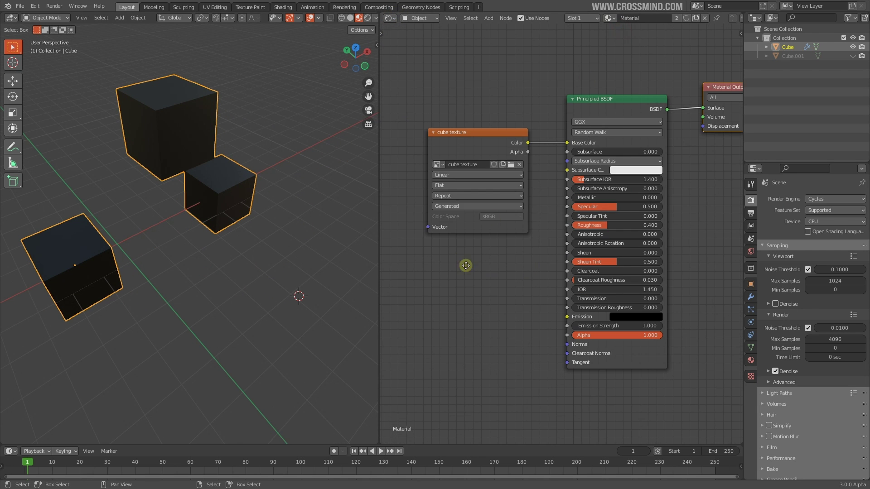
middle_click_drag(465, 266, 498, 292)
- Switch the cube's material to Material.001 to view its nodes and return it to Material
left_click(609, 19)
left_click(615, 41)
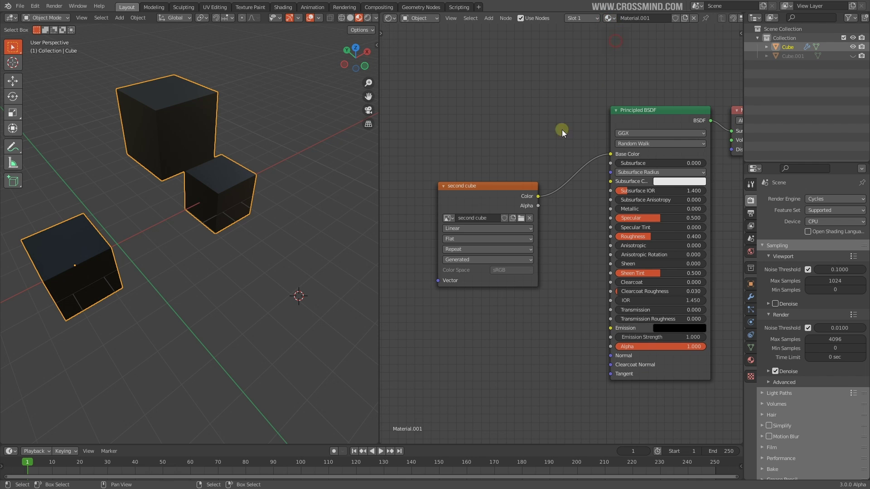
left_click(610, 18)
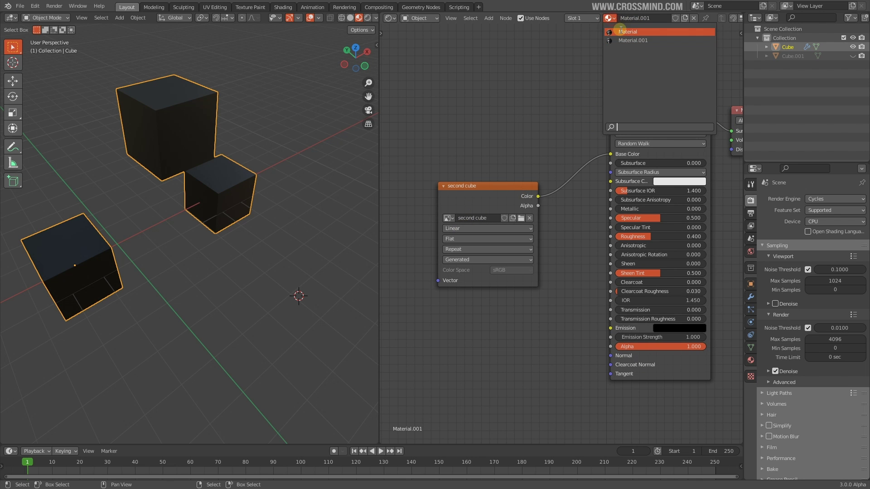
left_click(619, 34)
middle_click_drag(509, 285, 554, 288)
left_click(547, 169)
key("ctrl+t")
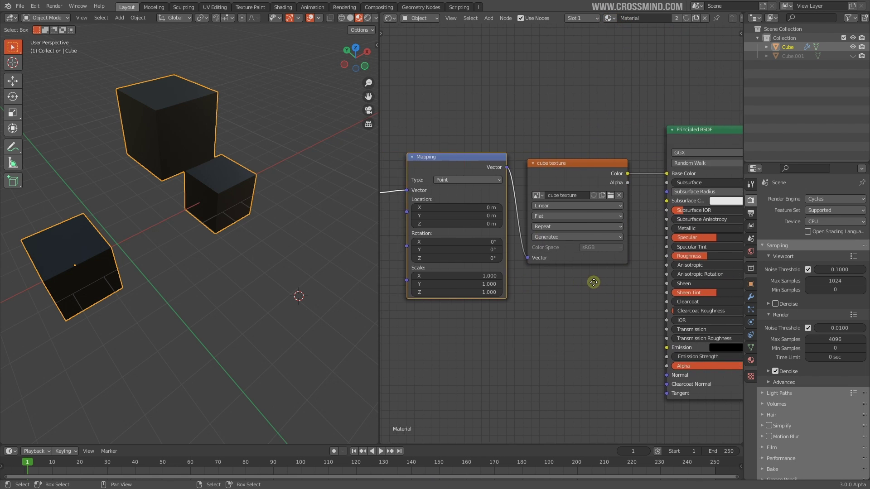
left_click_drag(417, 136, 544, 233)
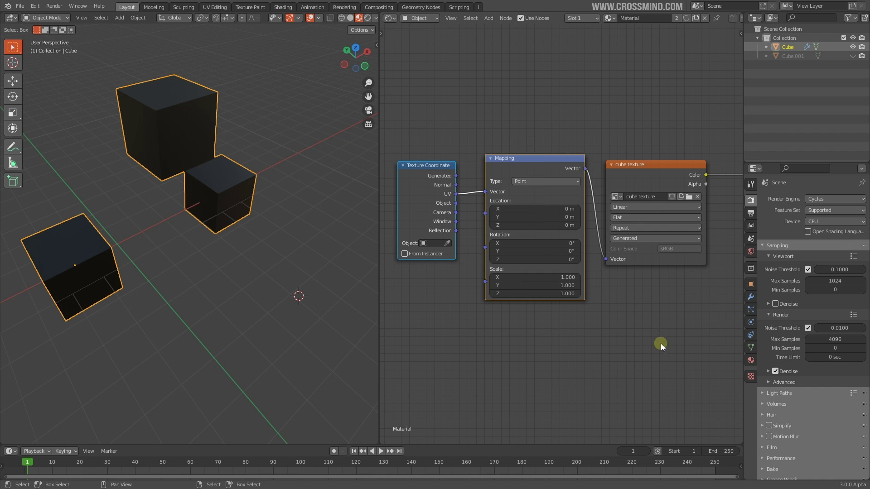
key("x")
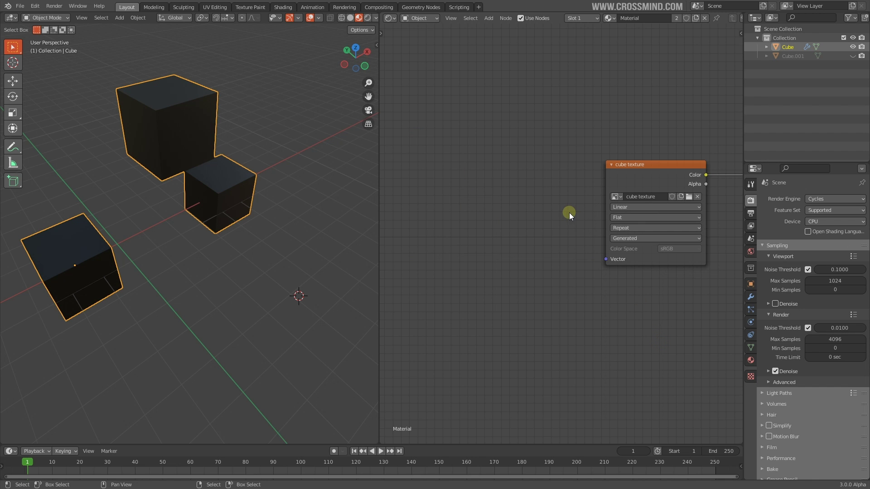
- Add an Attribute node and connect its Vector output to the cube texture node's Vector input
middle_click_drag(619, 310, 573, 308)
scroll(561, 300, "up", 1)
key("shift+a")
type("sattr")
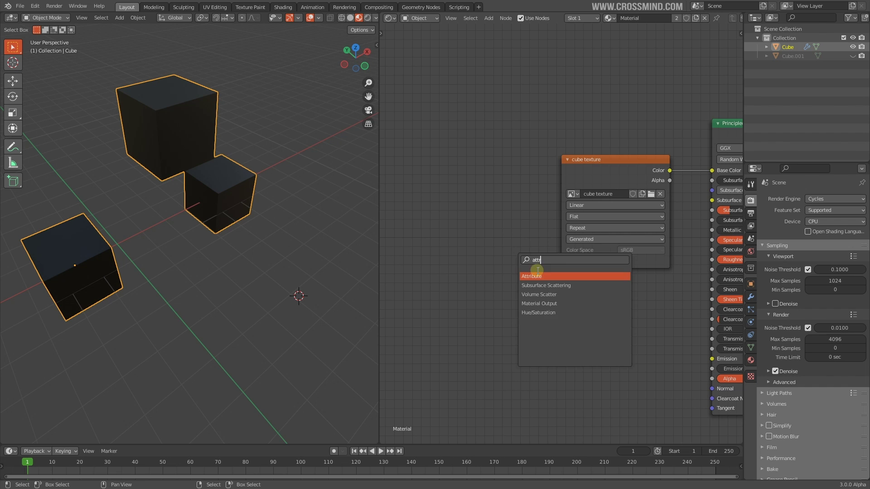
key("Return")
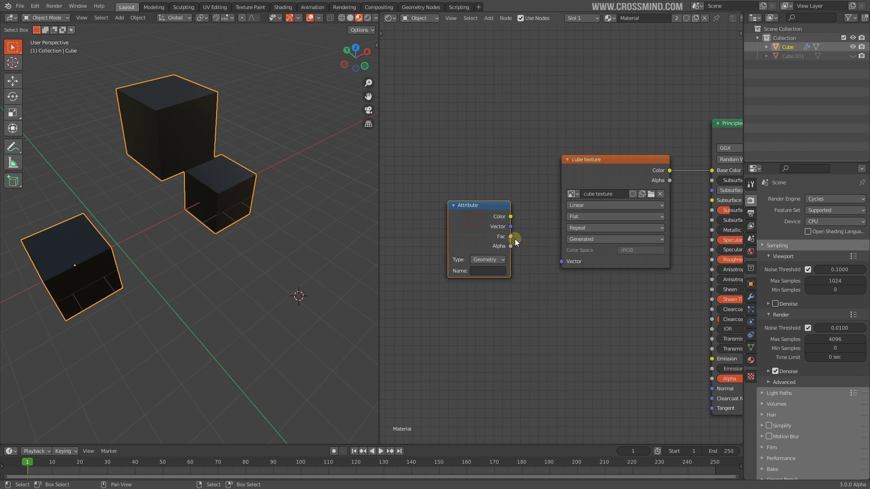
left_click_drag(511, 226, 561, 261)
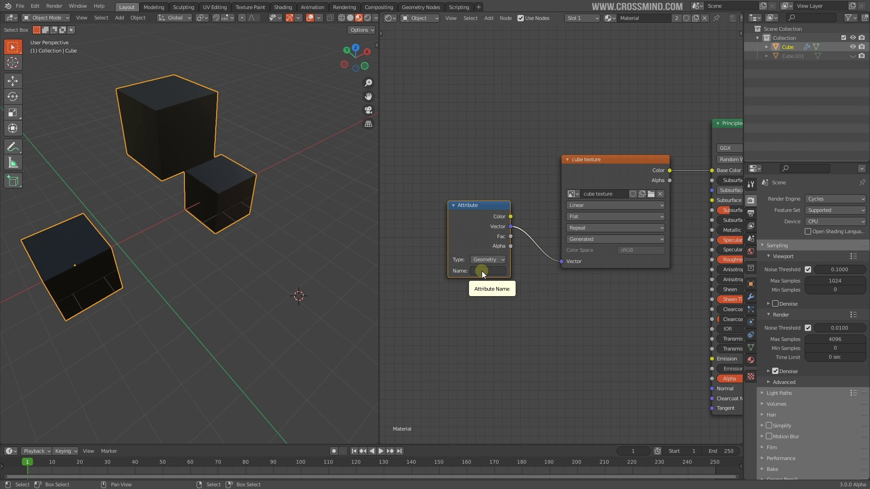
- Look up the cube's UV map in its object data and enter UVMap as the Attribute node's name
left_click(751, 348)
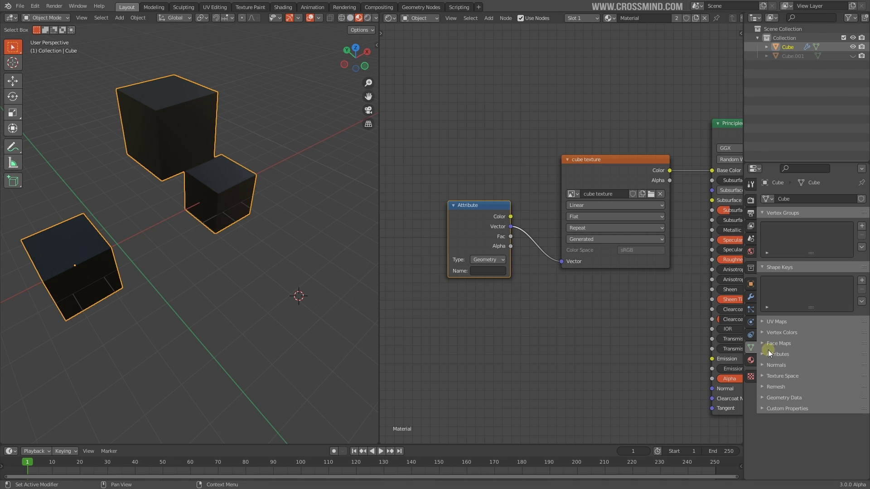
left_click(784, 354)
left_click(784, 322)
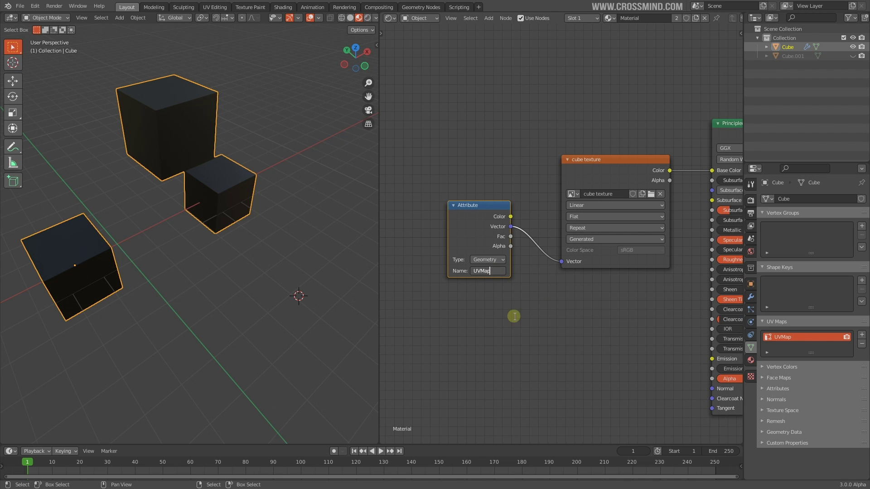
key("Return")
scroll(550, 321, "down", 4)
middle_click_drag(550, 321, 477, 284)
- Switch the 3D viewport to rendered shading and inspect the textures on the three cubes
middle_click_drag(276, 171, 191, 164)
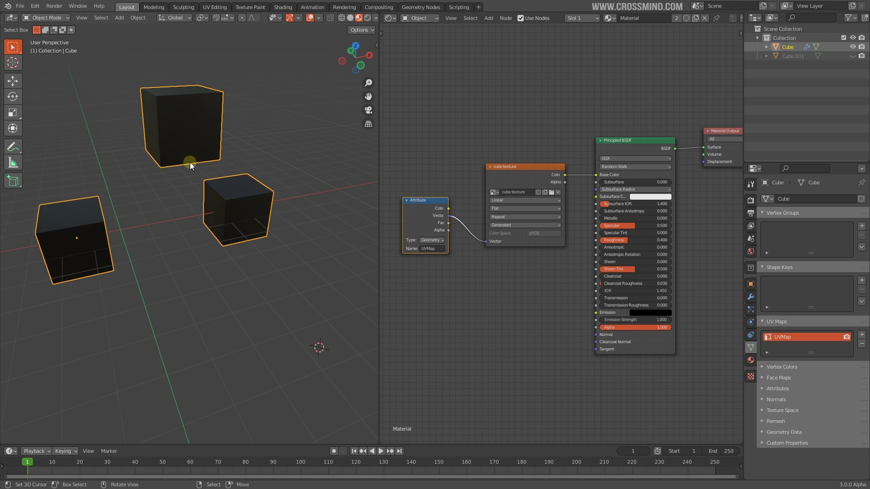
middle_click_drag(132, 160, 213, 118)
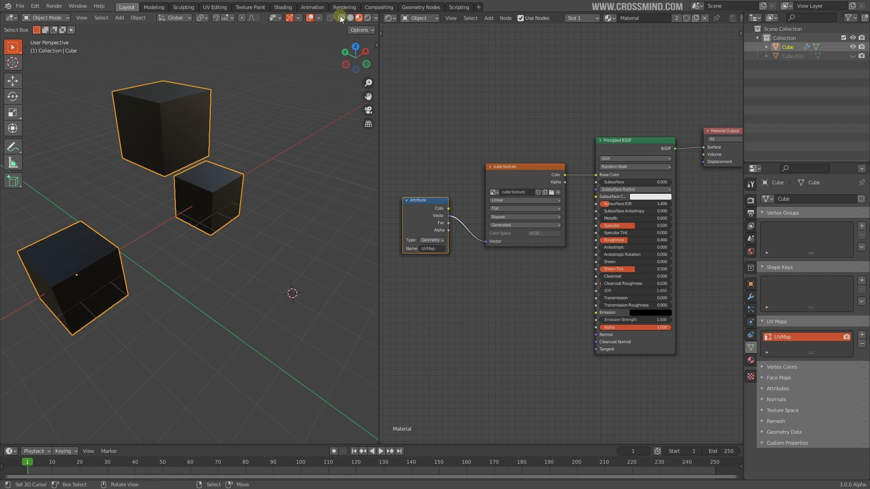
left_click(369, 19)
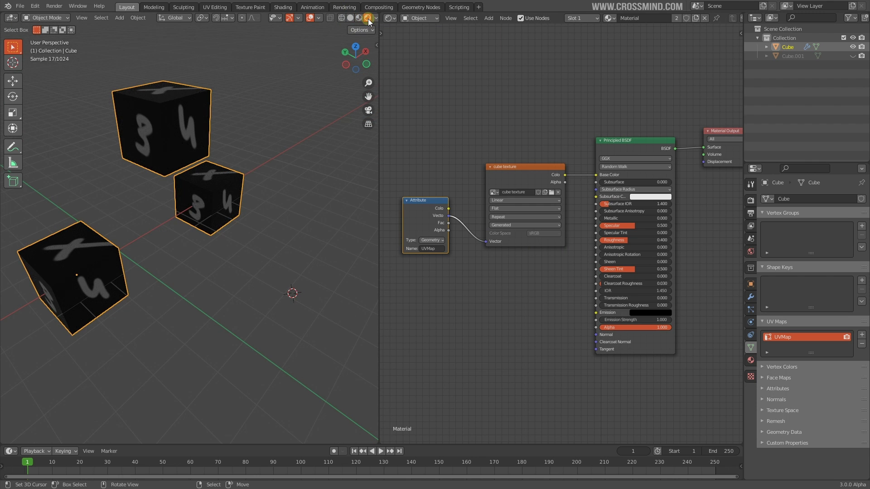
middle_click_drag(202, 233, 235, 213)
middle_click_drag(222, 293, 263, 195)
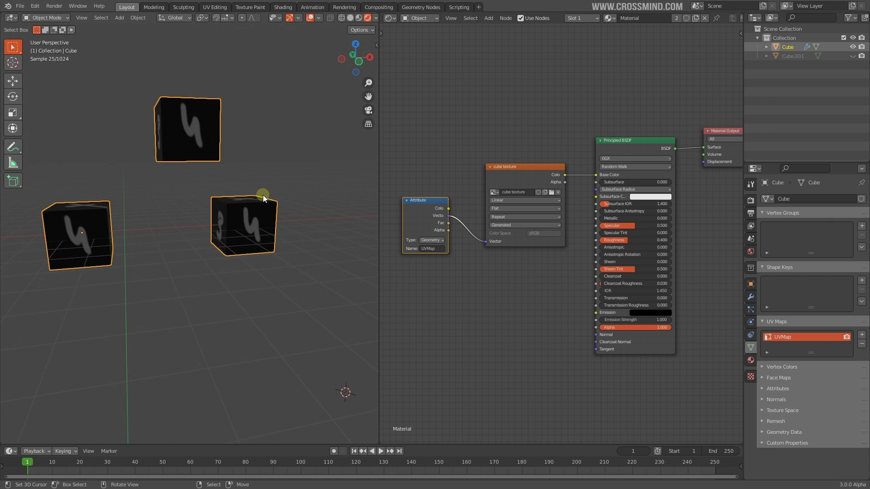
scroll(545, 290, "down", 1)
- Remove the Material slot from the cube's material properties
left_click(752, 212)
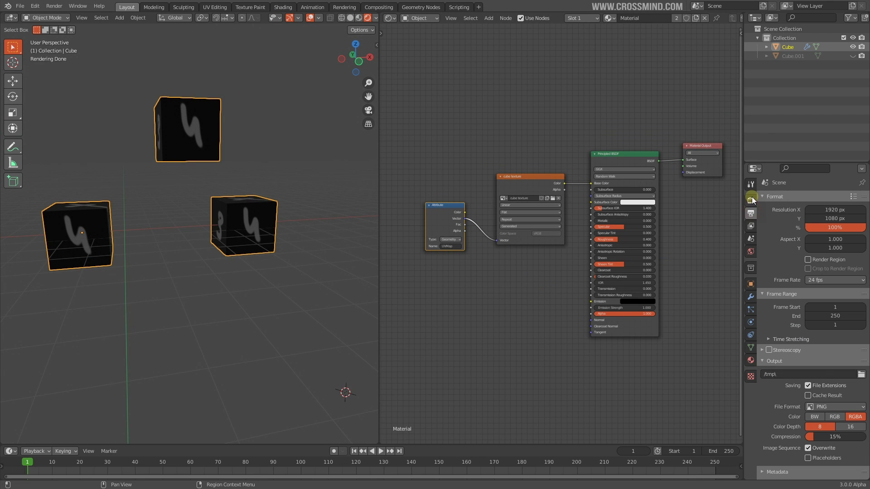
left_click(751, 360)
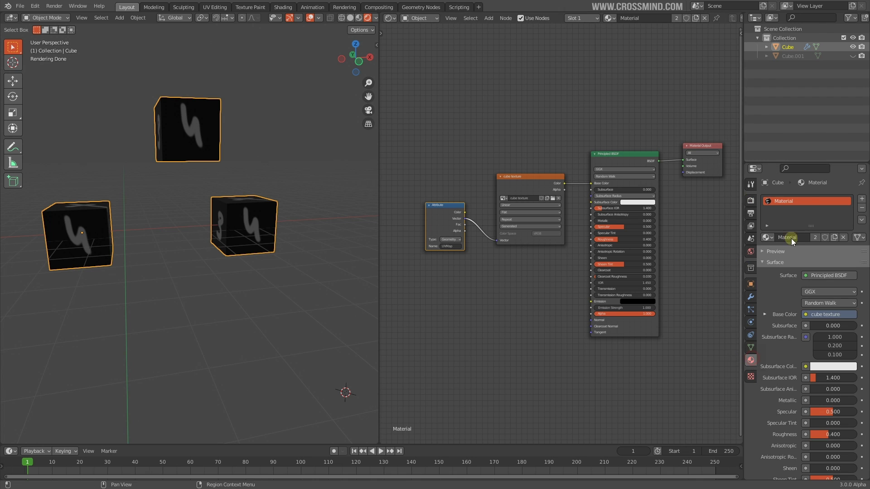
middle_click_drag(233, 222, 192, 221)
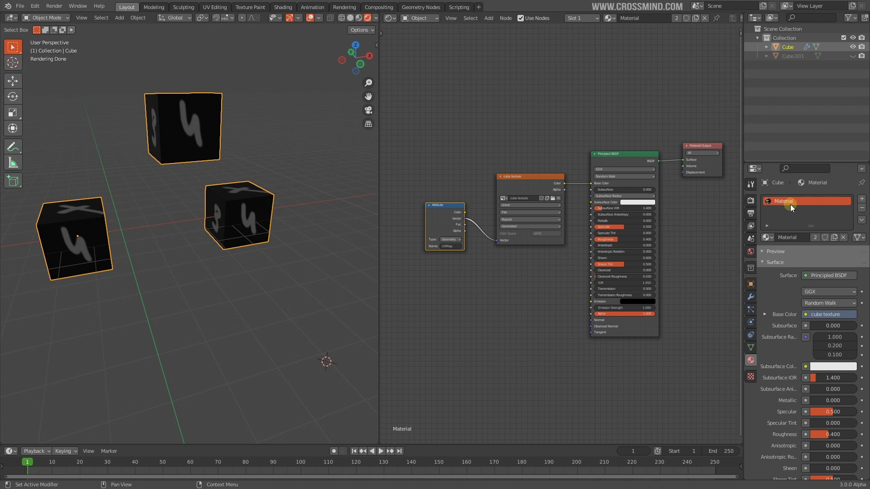
left_click(864, 208)
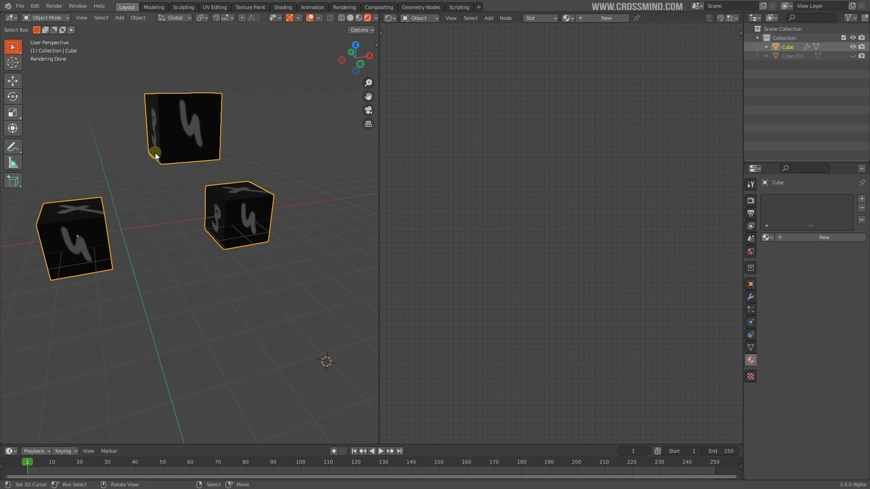
key("a")
key("a")
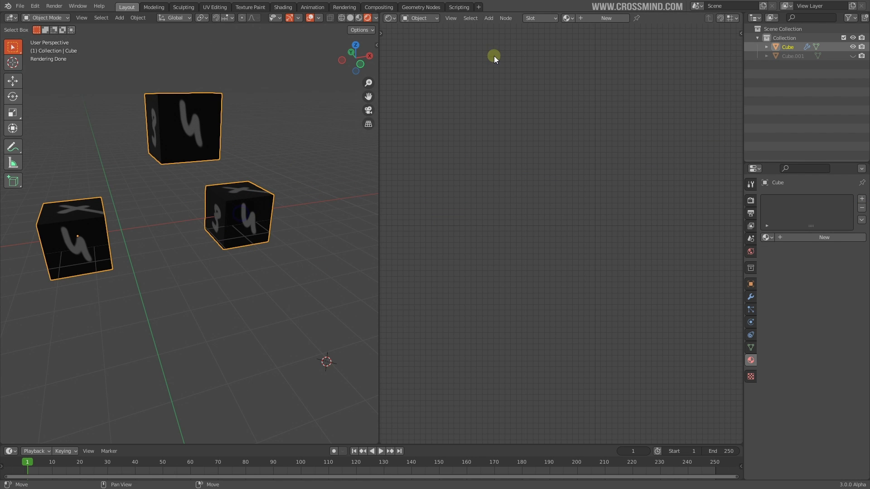
middle_click_drag(181, 186, 183, 204)
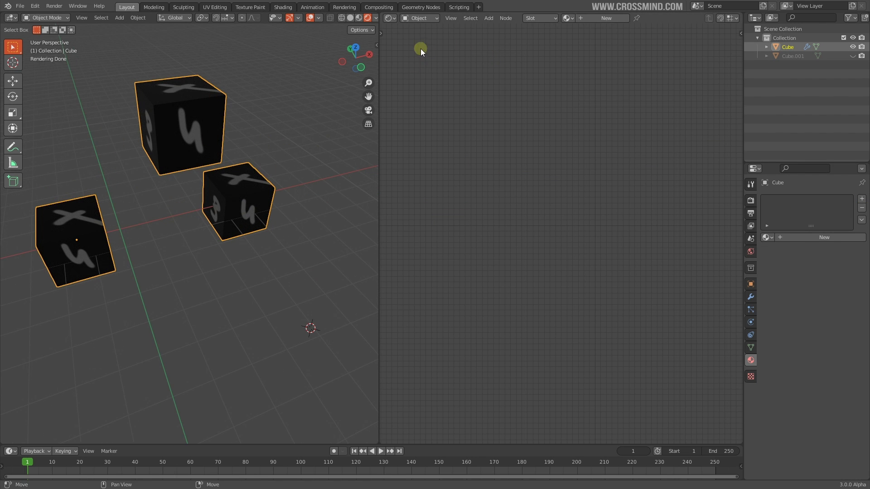
- Return to the Geometry Node Editor and shift Group Output and the final Join Geometry away from the incoming branches
left_click(388, 18)
left_click(440, 93)
middle_click_drag(520, 223, 382, 194)
scroll(635, 204, "up", 2)
left_click_drag(645, 205, 690, 200)
left_click_drag(591, 198, 672, 198)
- Insert a Material Assign node after the upper Join Geometry and set its material to Material
key("shift+a")
left_click(603, 197)
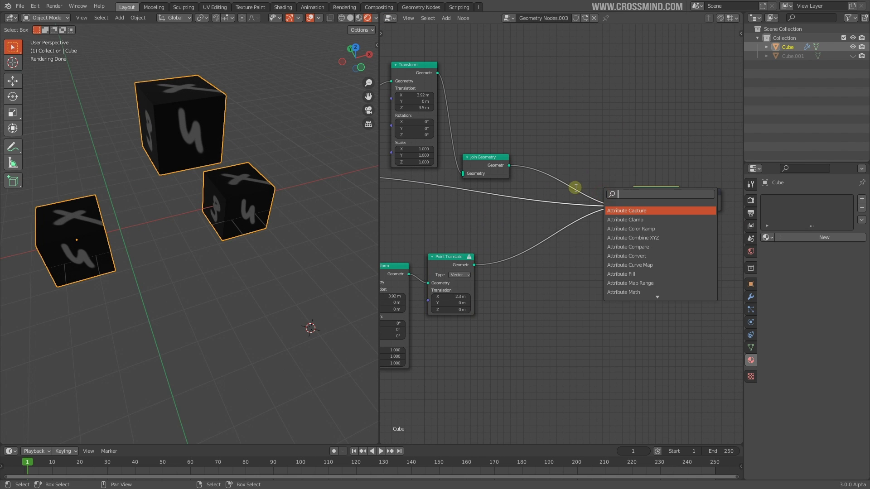
type("materia")
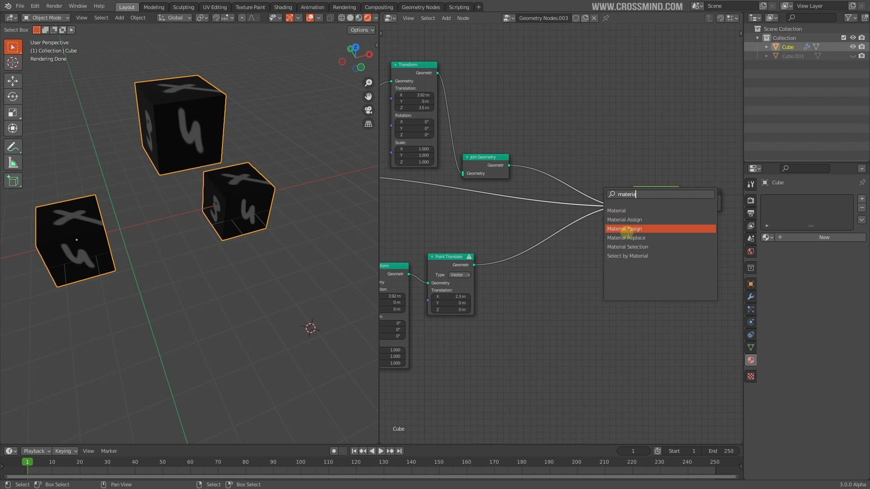
left_click(627, 220)
left_click(572, 180)
left_click(572, 173)
left_click(572, 184)
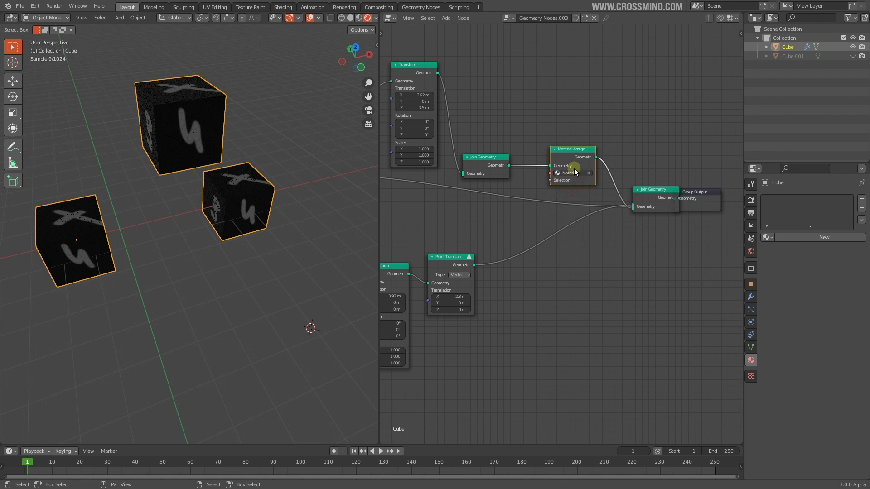
- Duplicate the Material Assign node onto the link after Point Translate and set its material to Material.001
key("shift+d")
left_click(565, 252)
left_click(566, 252)
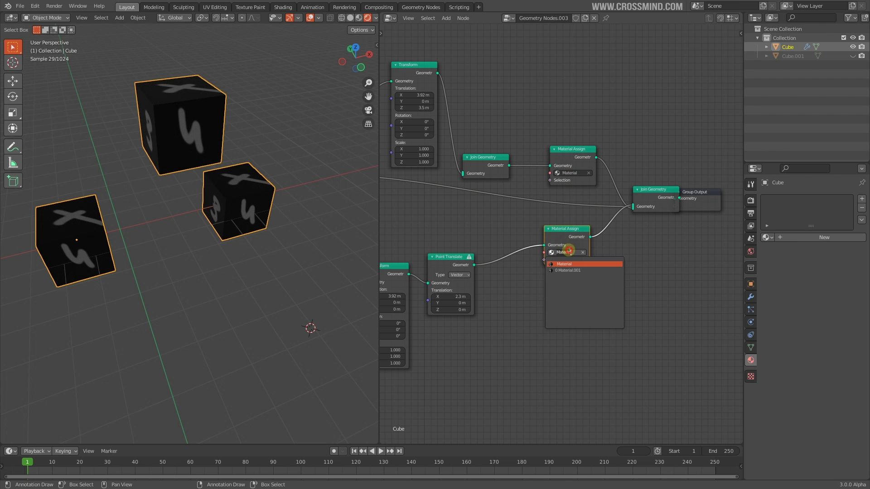
left_click(570, 268)
left_click_drag(563, 241, 572, 249)
- Duplicate the Material.001 Material Assign node onto the direct link from Group Input to the final Join Geometry
key("shift+d")
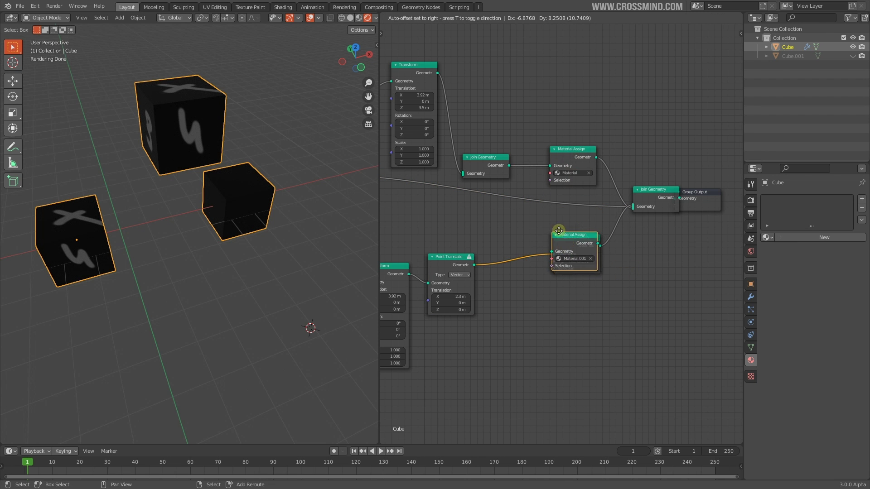
left_click(522, 191)
middle_click_drag(579, 233, 604, 219)
scroll(600, 220, "down", 3)
middle_click_drag(277, 239, 325, 199)
- Switch the node area to the Shader Editor and assign Material.001 to the cube
left_click(390, 17)
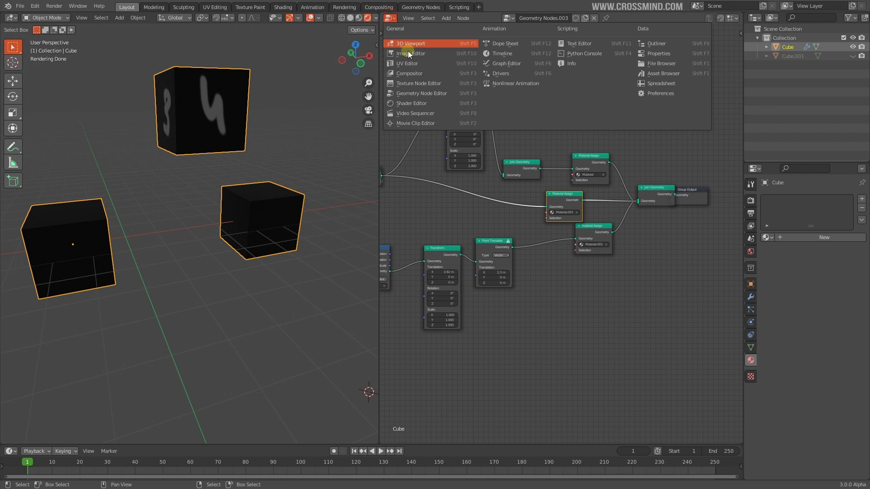
left_click(419, 103)
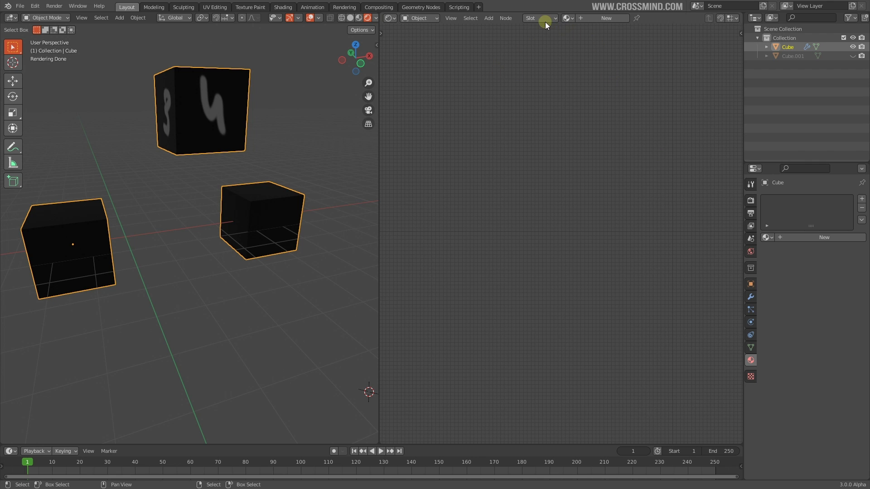
left_click(566, 18)
left_click(583, 40)
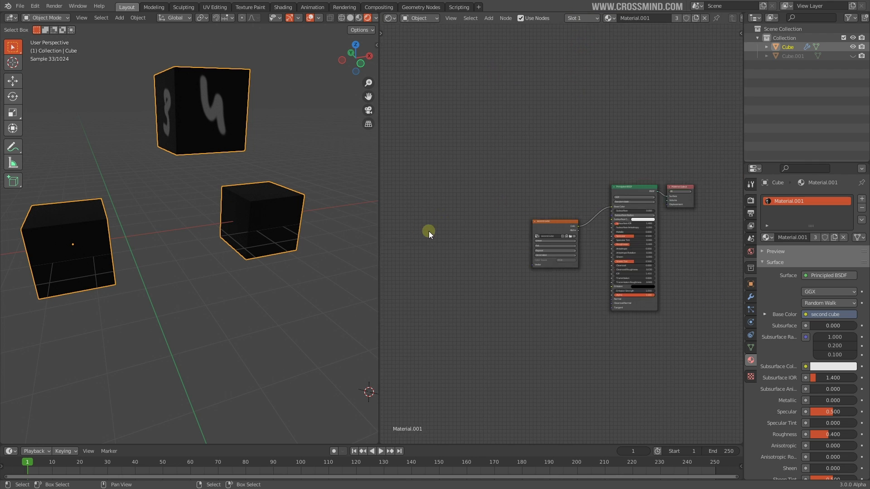
- Display the shader nodes of Material and copy its UVMap Attribute node
scroll(429, 231, "up", 2)
left_click(609, 17)
left_click(584, 31)
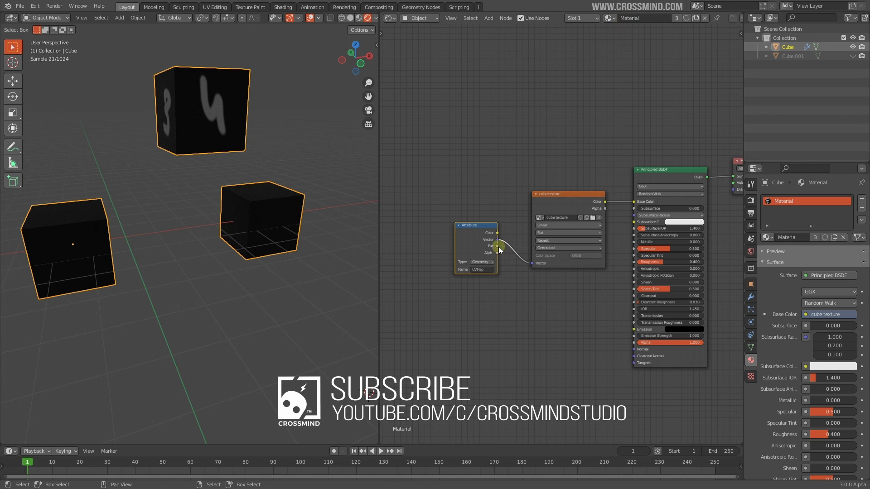
scroll(500, 249, "up", 2)
left_click(610, 18)
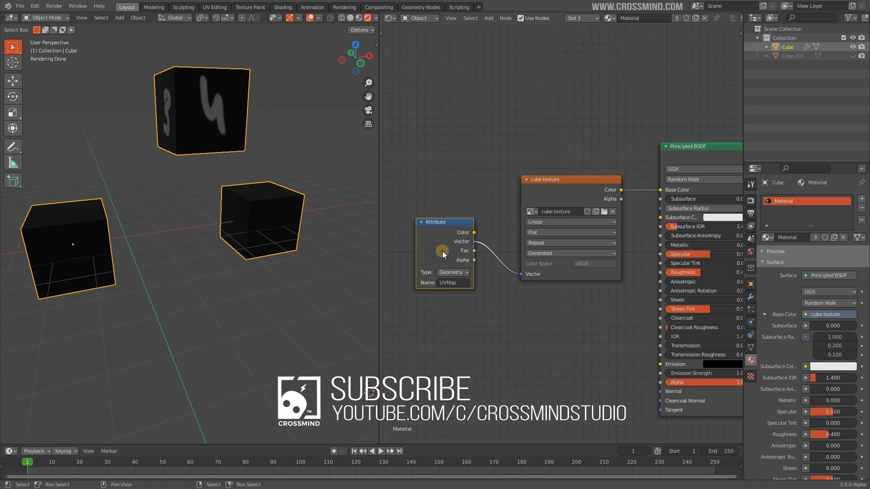
left_click(447, 242)
- Paste the Attribute node into Material.001 and connect its Vector output to the second cube texture's Vector input
left_click(609, 18)
left_click(624, 44)
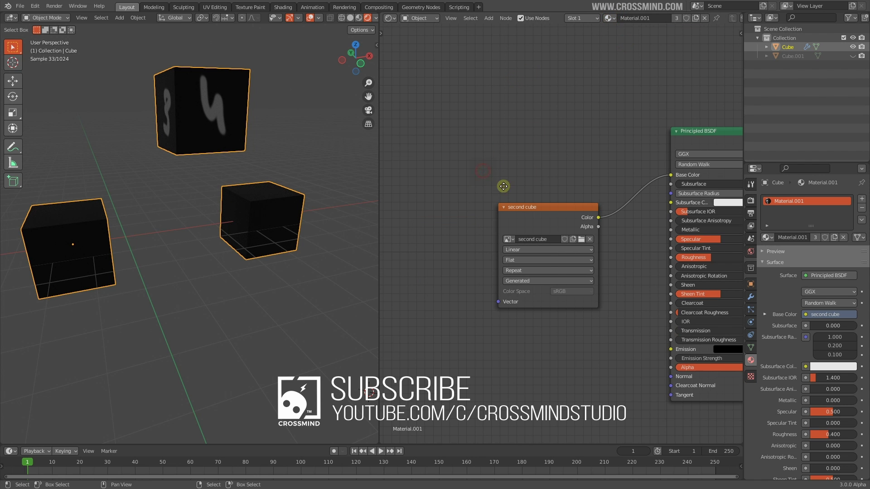
middle_click_drag(503, 186, 571, 163)
scroll(572, 164, "down", 1)
key("ctrl+v")
left_click_drag(525, 196, 569, 264)
scroll(220, 217, "up", 1)
middle_click_drag(218, 205, 272, 252)
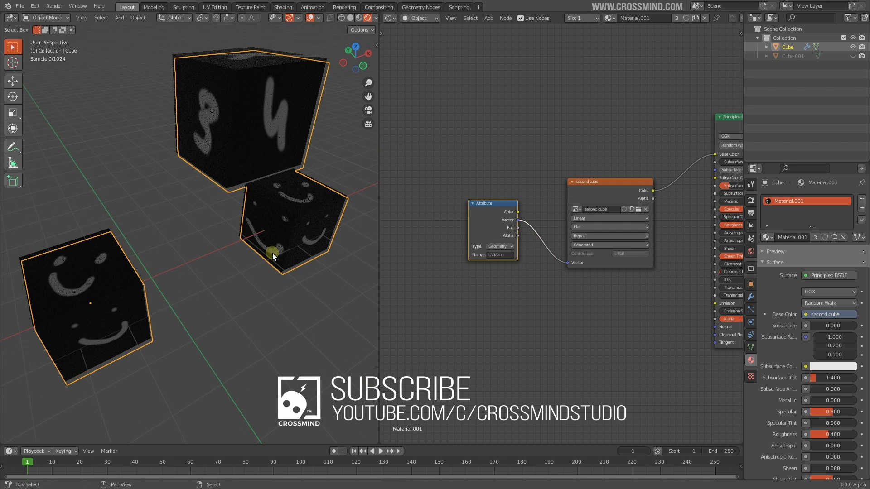
- Turn off Scene World in the rendered viewport shading and inspect the cubes and the Material.001 nodes
left_click(376, 18)
left_click(325, 72)
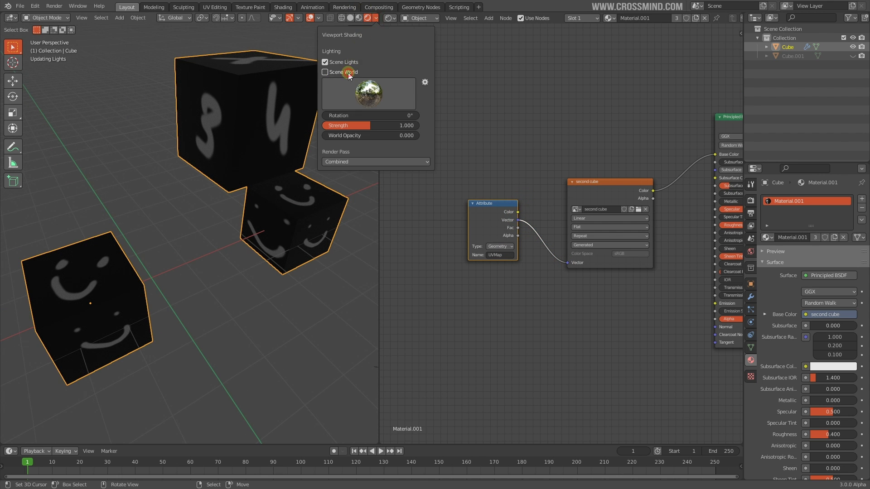
middle_click_drag(246, 167, 219, 135)
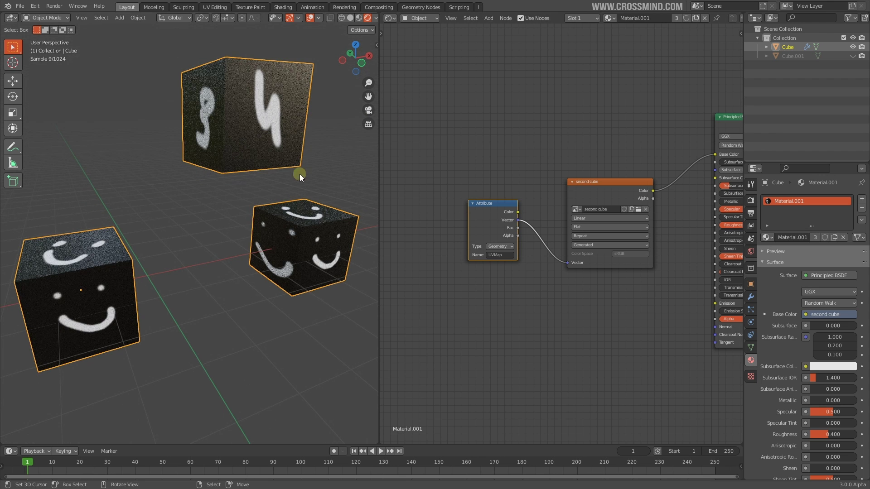
scroll(560, 235, "down", 6)
mouse_move(540, 251)
middle_mouse_down()
mouse_move(478, 260)
mouse_move(539, 267)
middle_mouse_up()
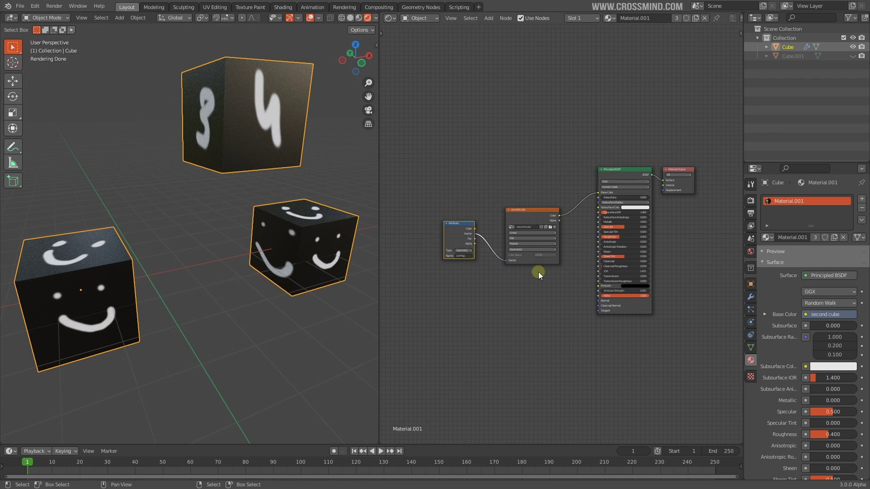
scroll(538, 271, "up", 3)
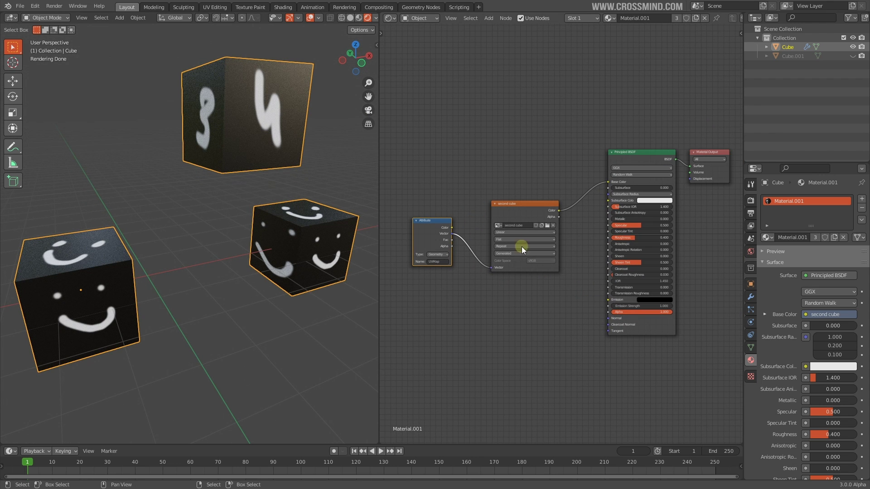
- Return to the Geometry Node Editor and line up the three Material Assign nodes in a column before the final Join Geometry
left_click(390, 18)
left_click(419, 90)
middle_click_drag(532, 225, 461, 213)
scroll(462, 213, "down", 3)
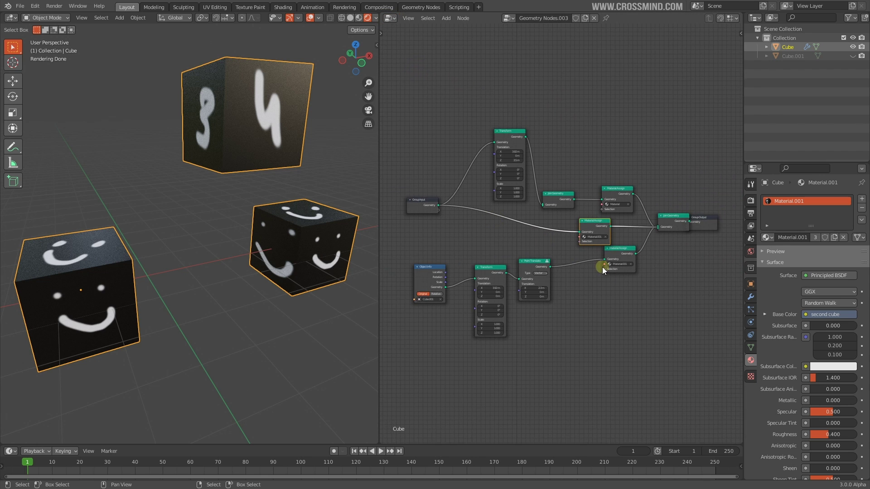
middle_click_drag(604, 270, 563, 261)
scroll(562, 260, "up", 3)
left_click_drag(583, 241, 591, 266)
left_click_drag(556, 204, 589, 208)
left_click_drag(598, 266, 580, 264)
left_click_drag(589, 217, 581, 222)
left_click_drag(586, 170, 582, 168)
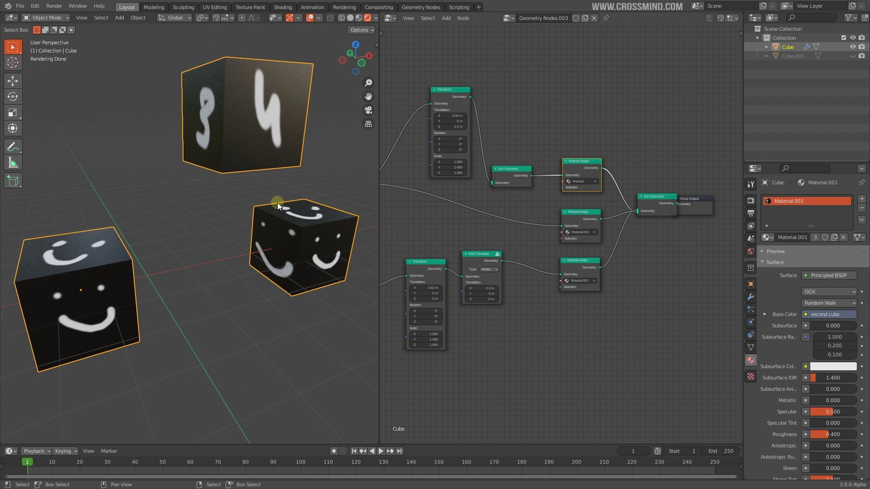
- Review the textured cubes and geometry node branches, and check Material.001's Attribute node in the Shader Editor
middle_click_drag(296, 206, 305, 222)
scroll(271, 197, "down", 1)
scroll(483, 249, "down", 1)
middle_click_drag(484, 249, 574, 247)
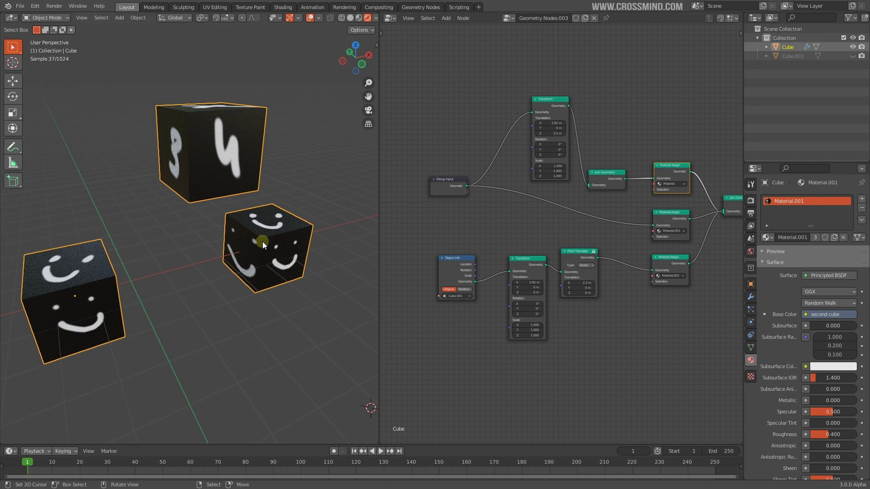
middle_click_drag(263, 241, 276, 238)
left_click(390, 18)
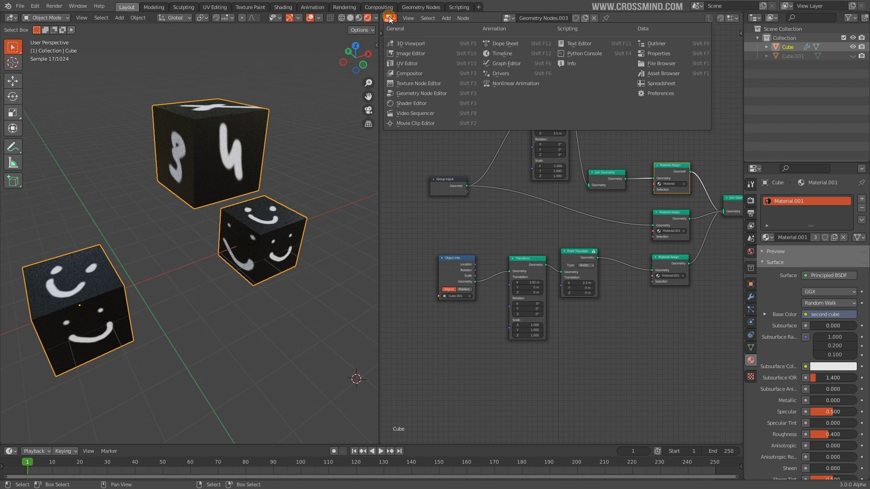
left_click(412, 103)
scroll(492, 247, "up", 2)
scroll(499, 241, "up", 1)
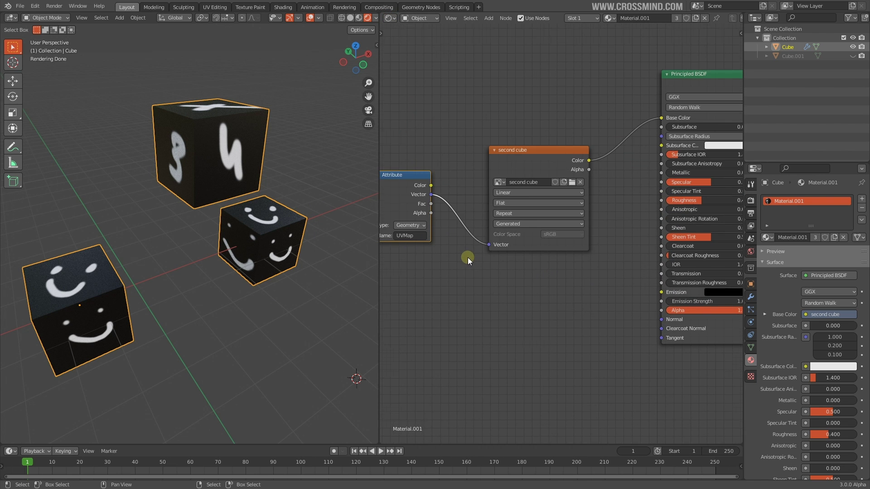
scroll(466, 250, "up", 1)
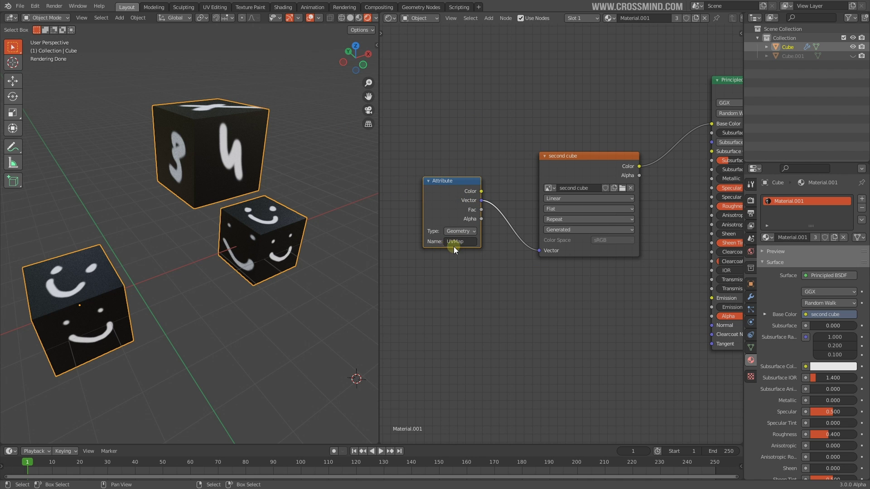
middle_click_drag(234, 214, 292, 201)
- Open the recent file gn chapter 1 session 2.blend and switch its 3D viewport to rendered shading
left_click(21, 7)
mouse_move(66, 34)
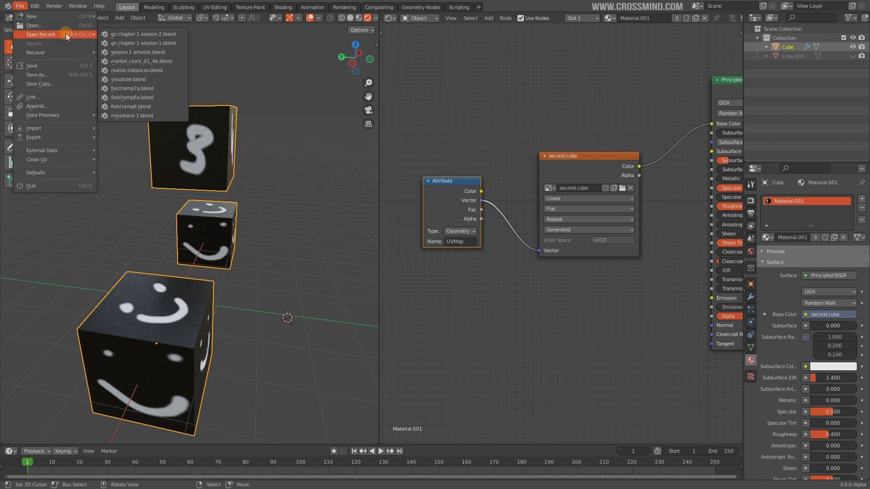
left_click(158, 36)
left_click(463, 264)
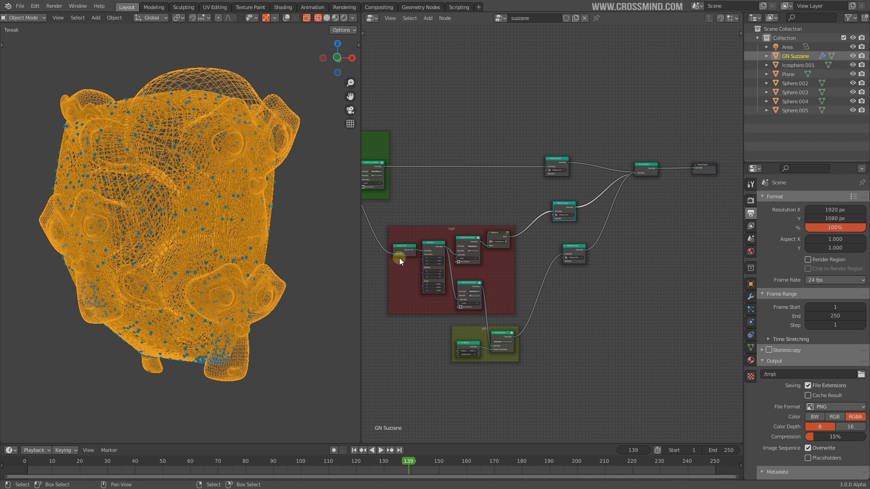
left_click(345, 18)
- Set the Cycles viewport samples to 256 and toggle viewport Denoise in the render properties
left_click(751, 200)
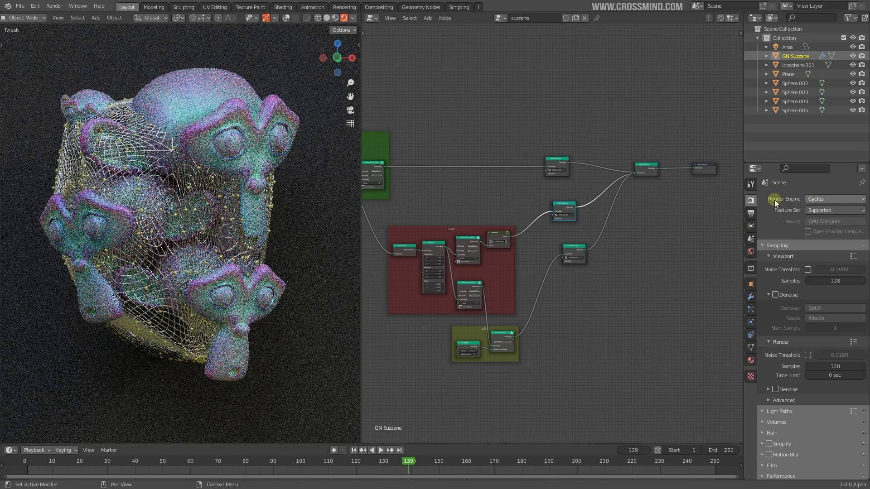
left_click(831, 280)
type("2")
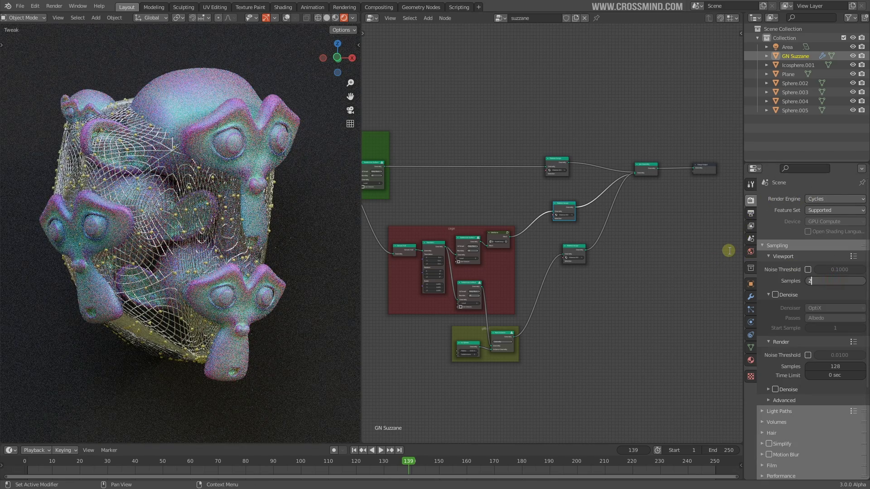
type("56")
key("Return")
left_click(775, 294)
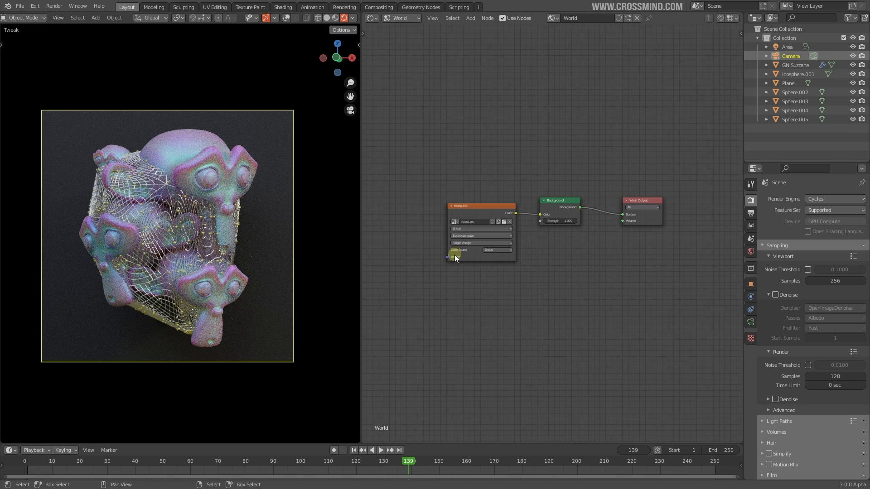
- Examine the world shader's forest.exr environment texture, Background and World Output nodes
key("Home")
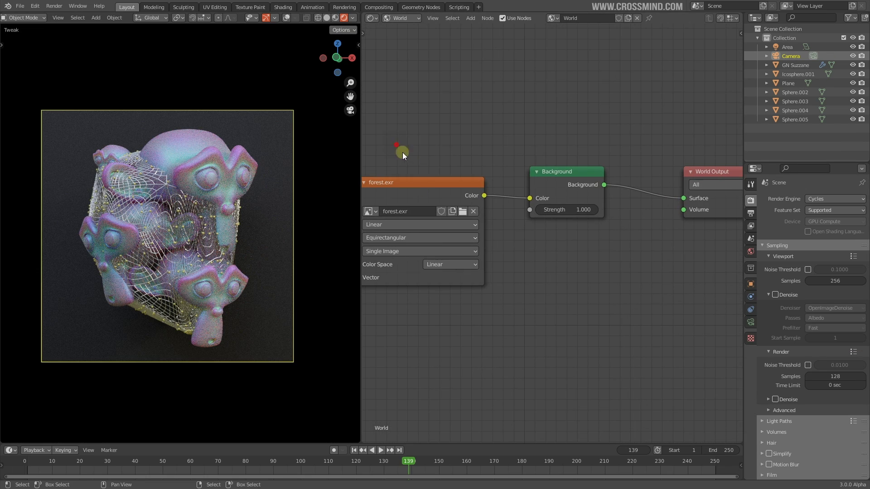
left_click_drag(402, 153, 494, 290)
left_click_drag(537, 162, 599, 237)
scroll(501, 239, "down", 4)
scroll(533, 293, "up", 4)
middle_click_drag(533, 292, 615, 292)
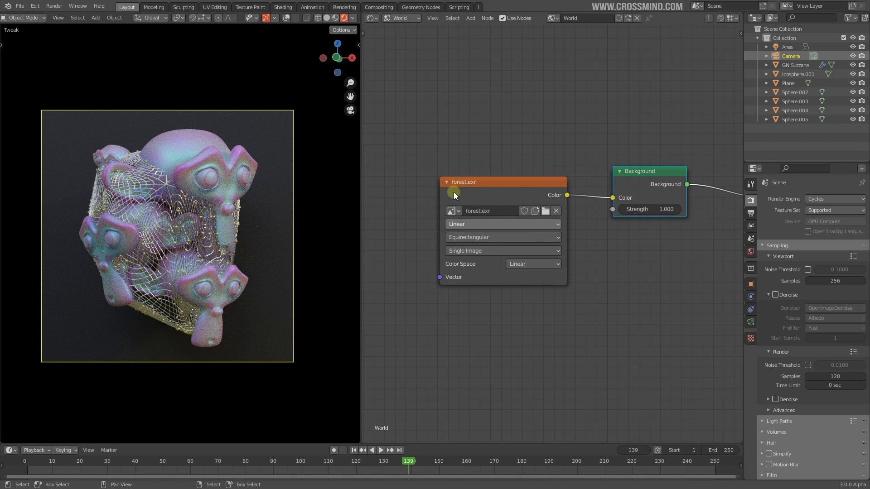
scroll(454, 194, "up", 4)
left_click_drag(412, 145, 548, 284)
scroll(566, 289, "down", 5)
middle_click_drag(540, 280, 530, 279)
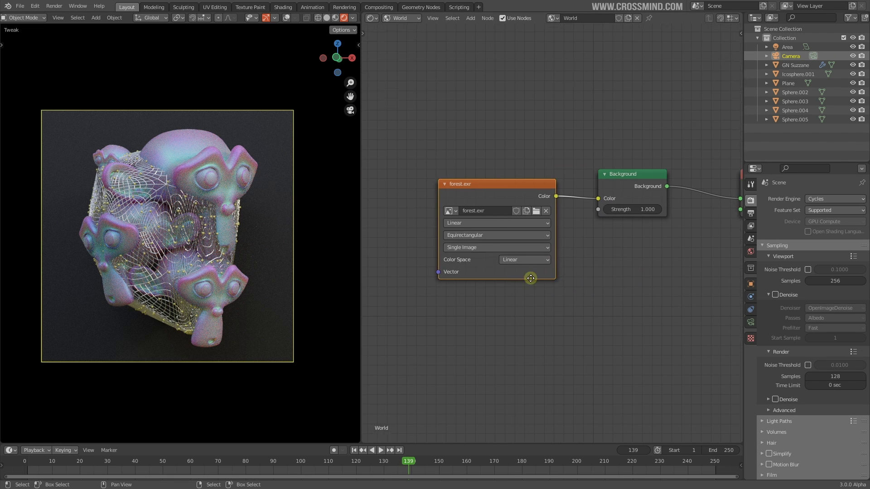
scroll(526, 275, "right", 4, "ctrl")
scroll(522, 270, "left", 1, "ctrl")
- Render the Suzanne scene as a still image and inspect the result at several zoom levels
left_click(54, 6)
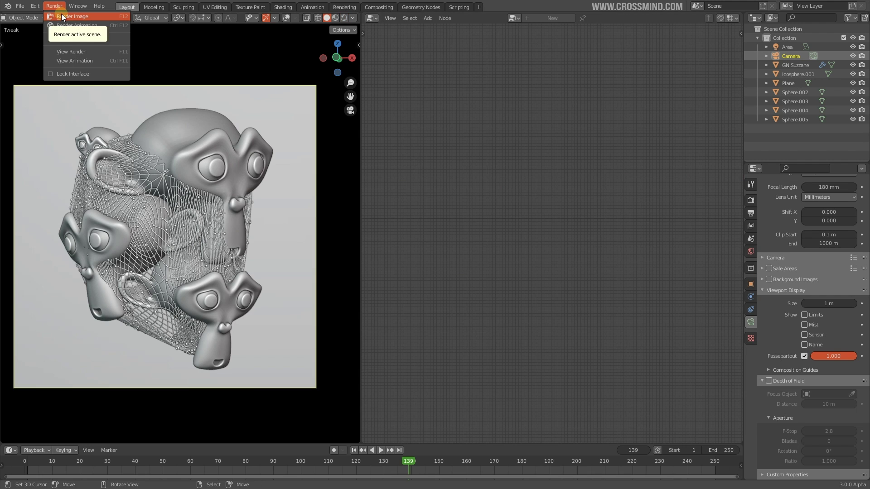
left_click(62, 16)
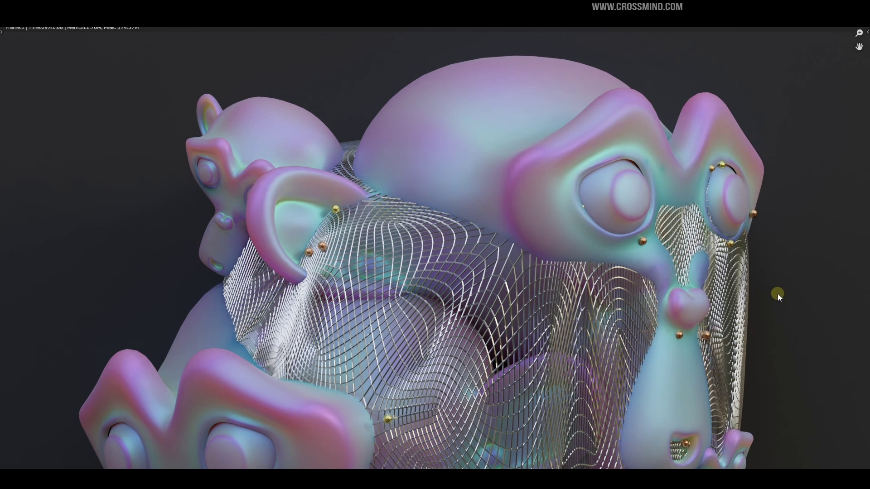
middle_click_drag(776, 322, 773, 264)
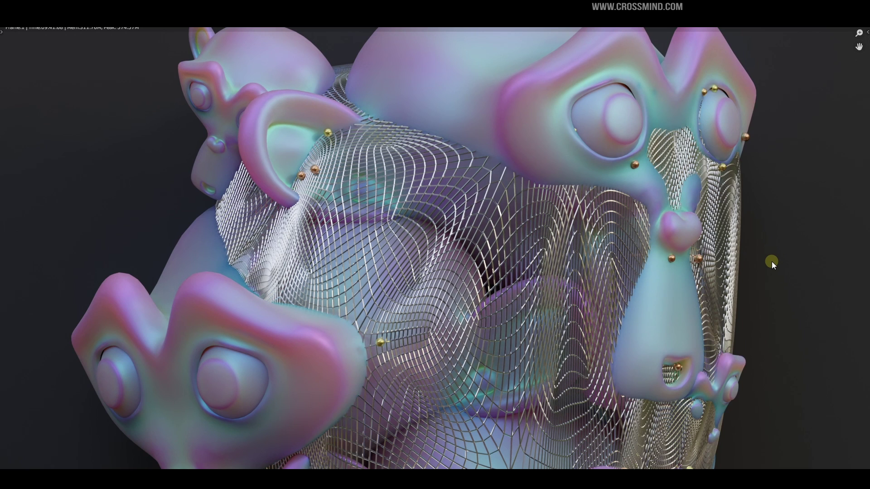
scroll(772, 261, "down", 4)
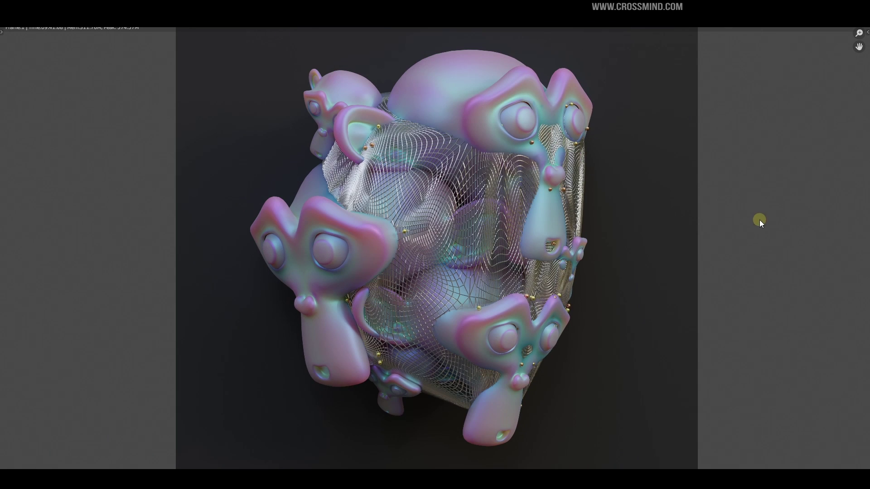
scroll(701, 238, "up", 2)
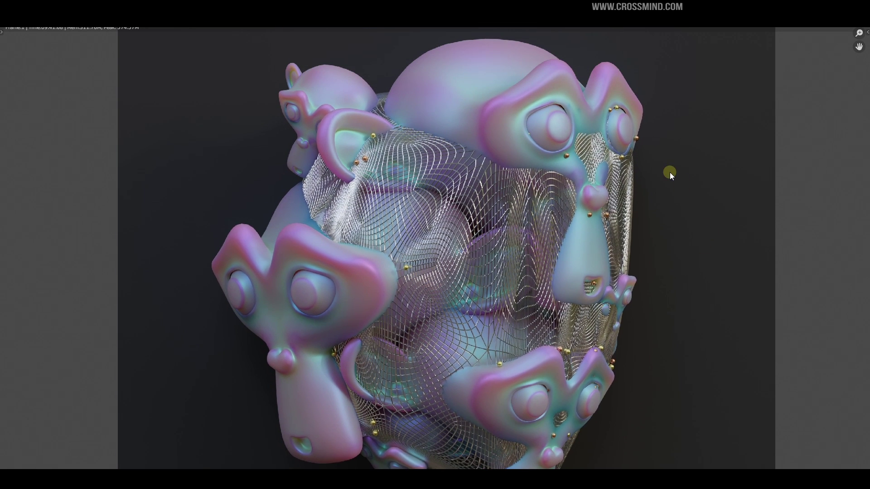
- Inspect the finished Suzanne render both close up and as a whole
scroll(671, 175, "up", 1)
middle_click_drag(699, 182, 697, 194)
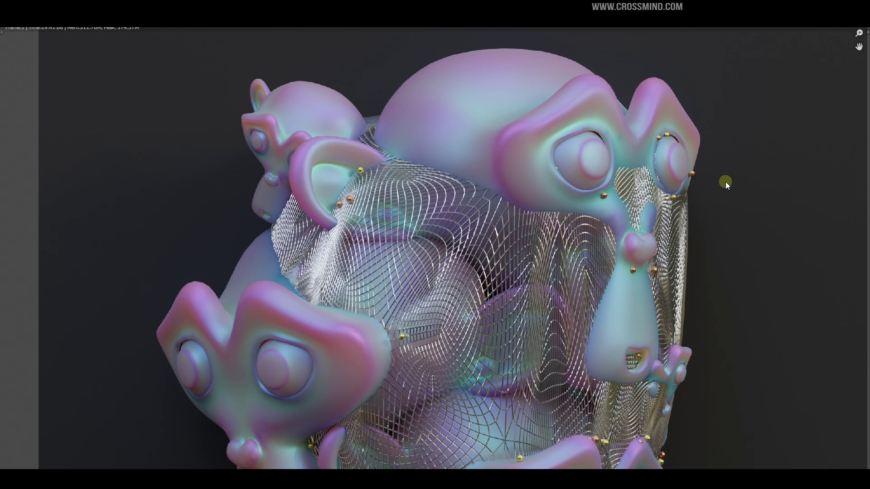
scroll(725, 181, "down", 3)
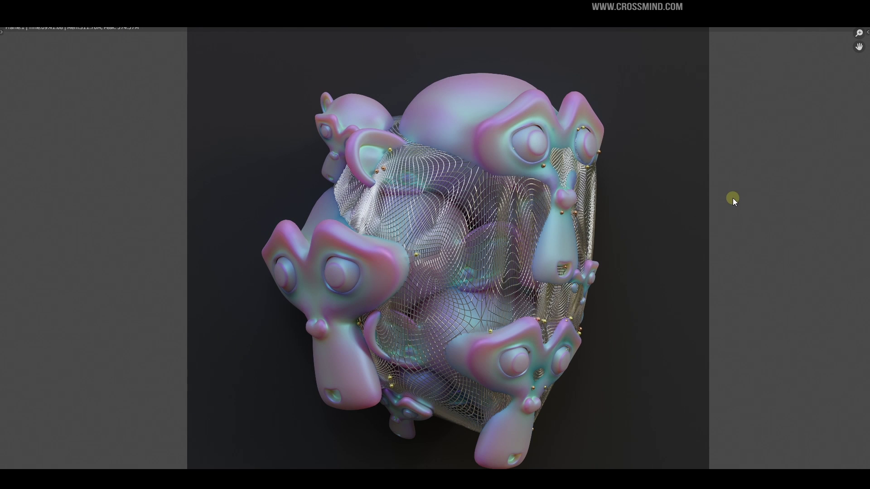
middle_click_drag(651, 252, 657, 218)
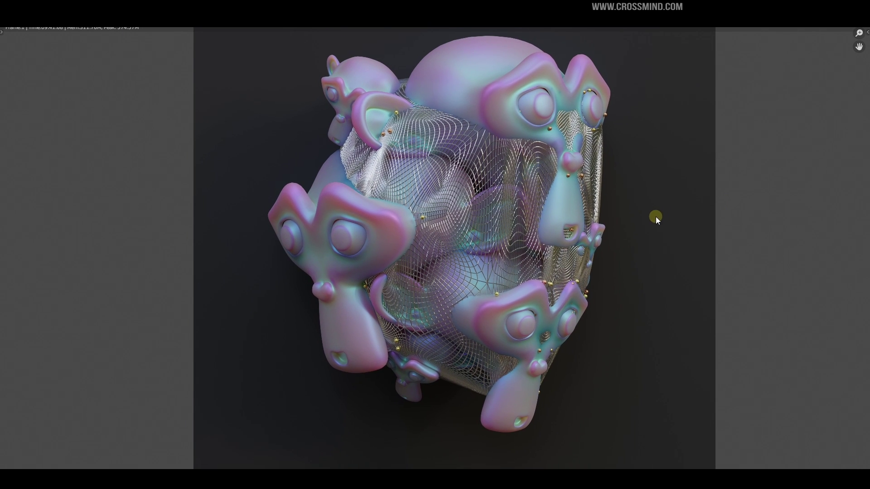
middle_click_drag(597, 211, 598, 223)
scroll(598, 223, "up", 2)
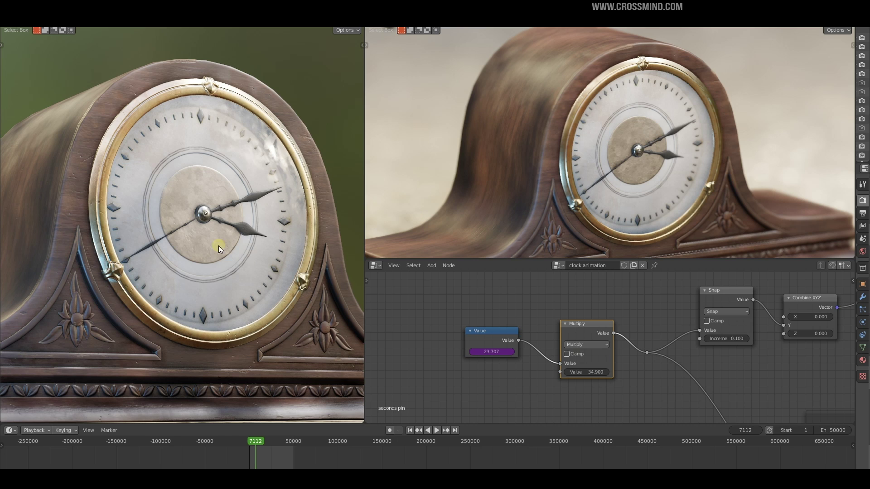
- Play the clock animation in short stretches to watch the hands driven by the Value and Multiply nodes
middle_click_drag(493, 374, 457, 326)
scroll(504, 346, "down", 1)
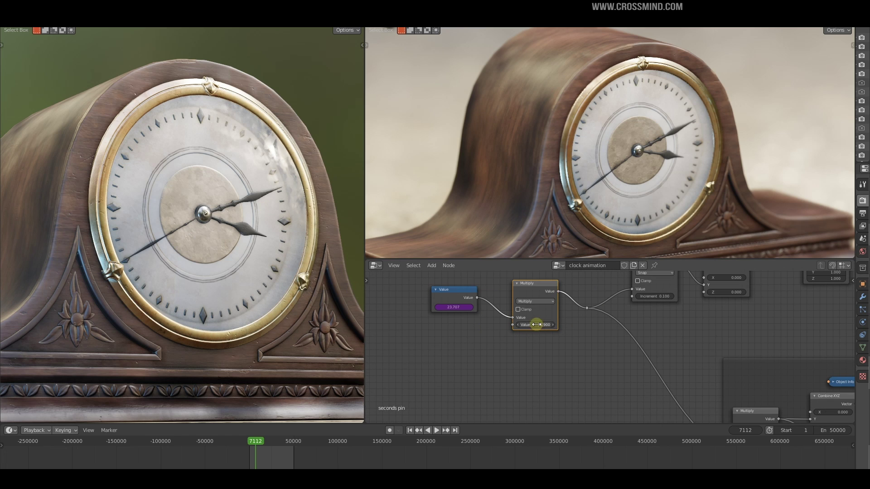
left_click_drag(538, 325, 249, 266)
right_click(249, 267)
key("space")
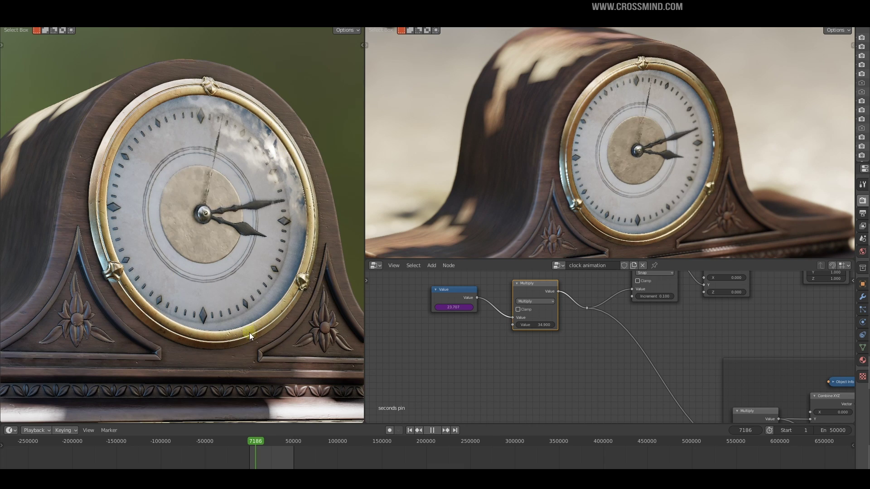
key("space")
scroll(641, 334, "down", 3)
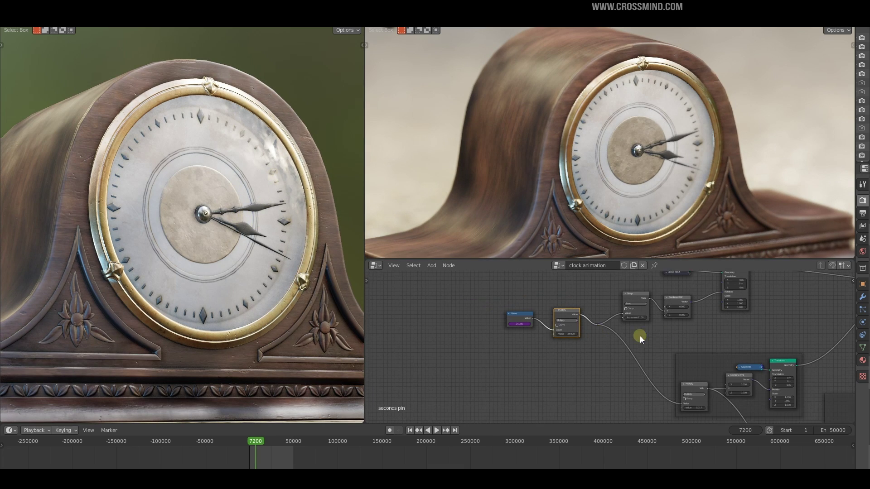
key("space")
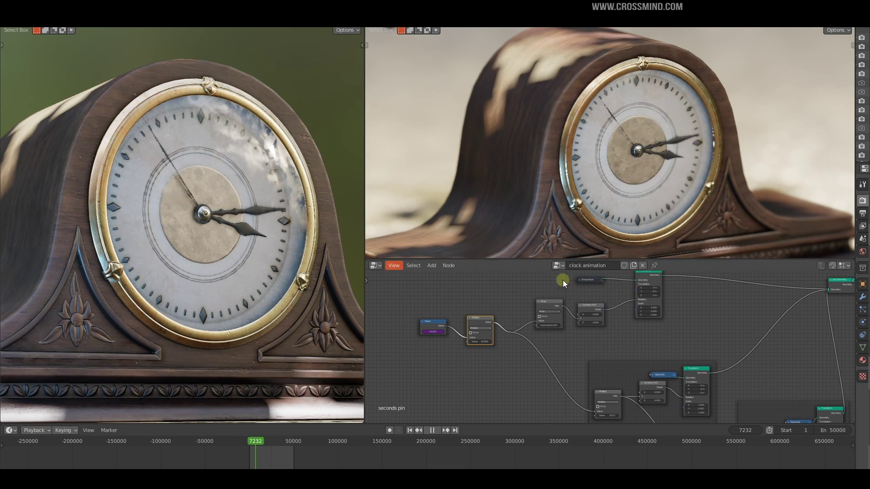
key("space")
- Enlarge the clock animation node editor and examine the chain from Value through Multiply, Snap and Combine XYZ to Transform and Join Geometry
scroll(654, 315, "down", 2)
middle_click_drag(654, 314, 613, 311)
middle_click_drag(673, 298, 708, 311)
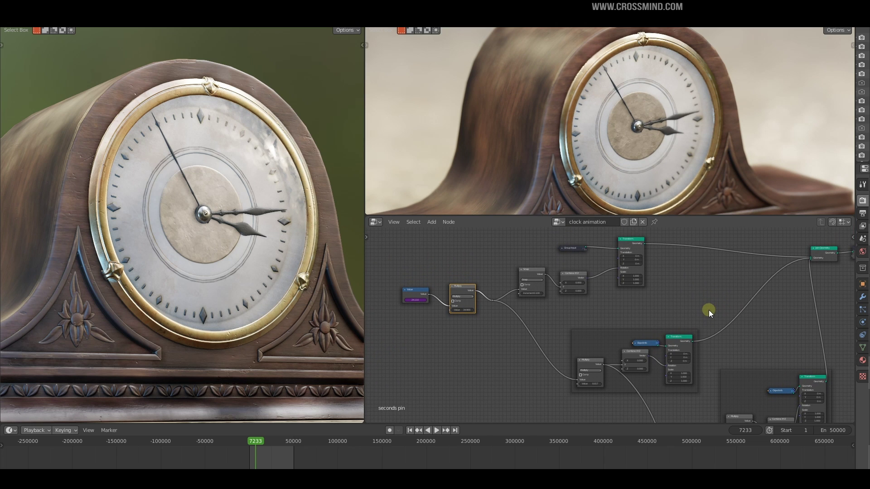
scroll(707, 309, "up", 1)
middle_click_drag(682, 292, 726, 333)
scroll(729, 331, "up", 1)
mouse_move(669, 316)
middle_mouse_down()
mouse_move(468, 316)
mouse_move(663, 332)
middle_mouse_up()
scroll(438, 325, "up", 1)
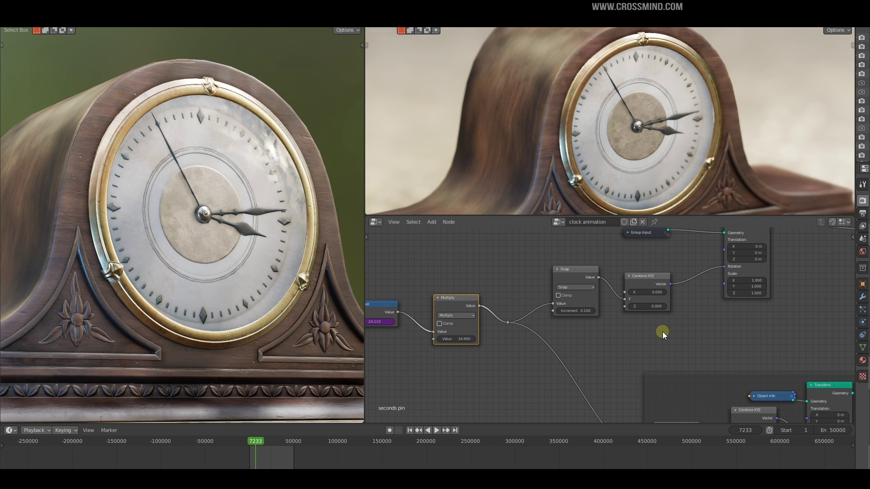
middle_click_drag(609, 341, 656, 315)
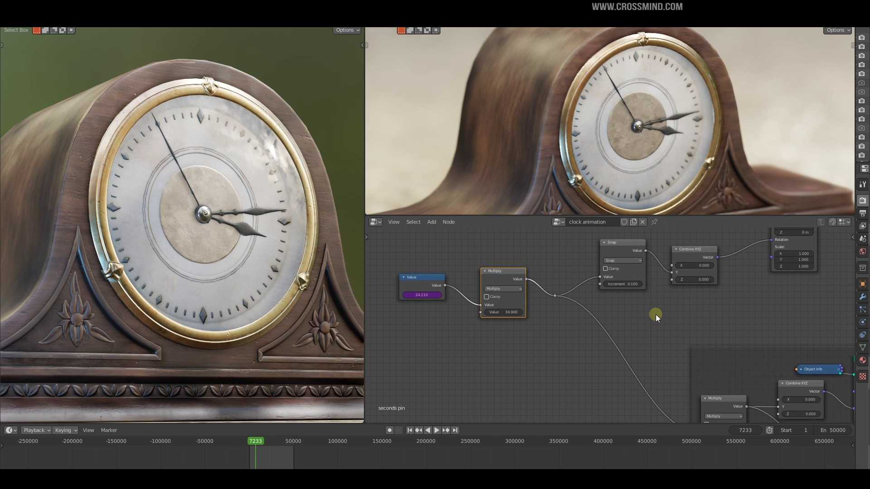
middle_click_drag(711, 323, 641, 306)
scroll(640, 307, "down", 2)
middle_click_drag(702, 300, 582, 312)
scroll(583, 311, "down", 5)
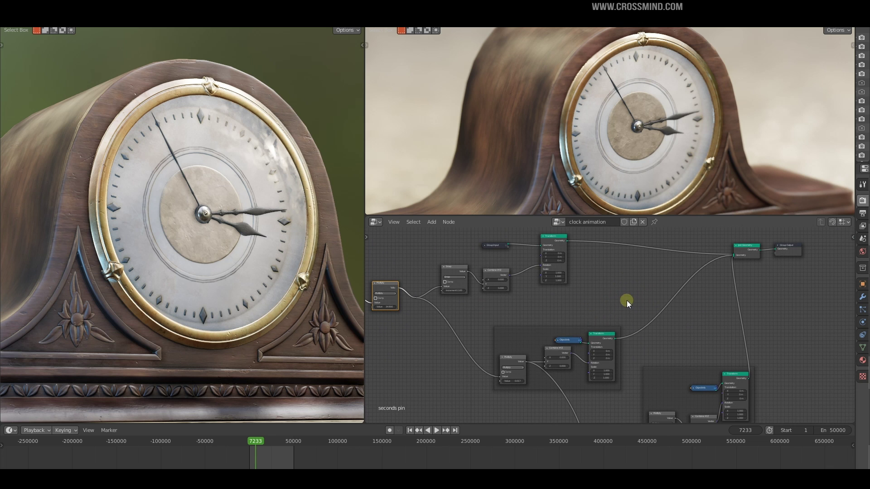
- Examine the two framed hand groups and move the last group's Object Info node slightly farther from its Transform node
left_click_drag(627, 301, 499, 376)
middle_click_drag(652, 358, 628, 303)
left_click_drag(628, 303, 728, 378)
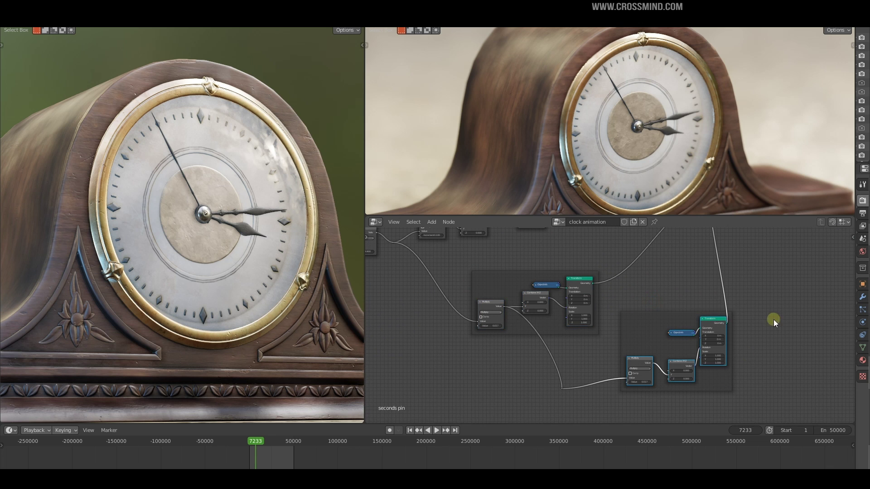
scroll(737, 348, "up", 3)
middle_click_drag(736, 347, 749, 314)
scroll(725, 296, "up", 4)
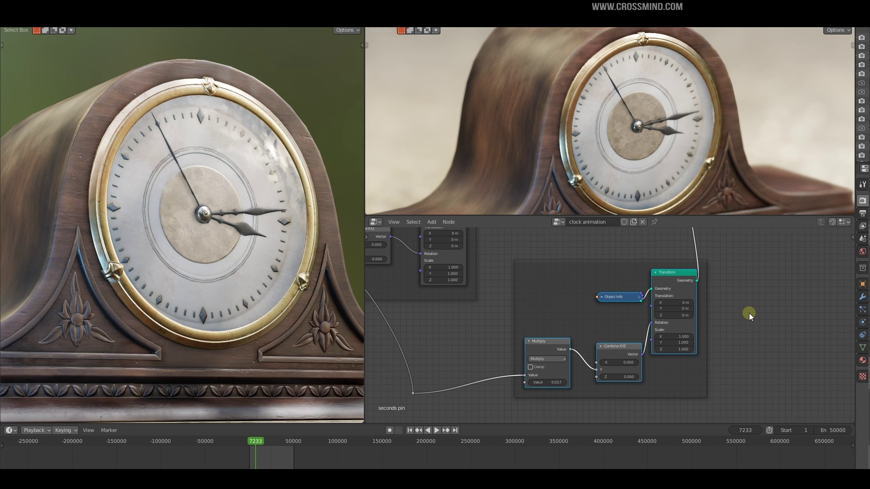
left_click(759, 307)
left_click_drag(617, 298, 598, 291)
middle_click_drag(598, 290, 775, 349)
scroll(706, 353, "down", 3)
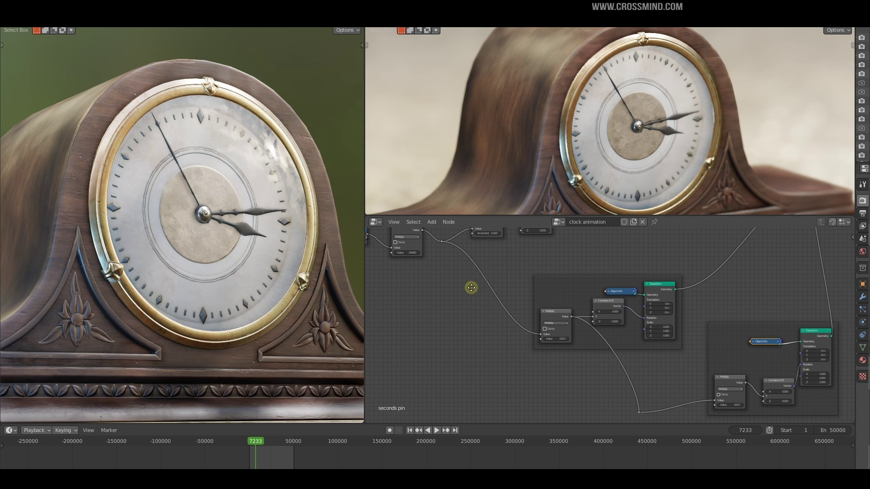
- Review how the Value node's output branches to the Snap chain and the framed Multiply groups in the clock animation tree
middle_click_drag(470, 285, 531, 337)
scroll(613, 327, "up", 5)
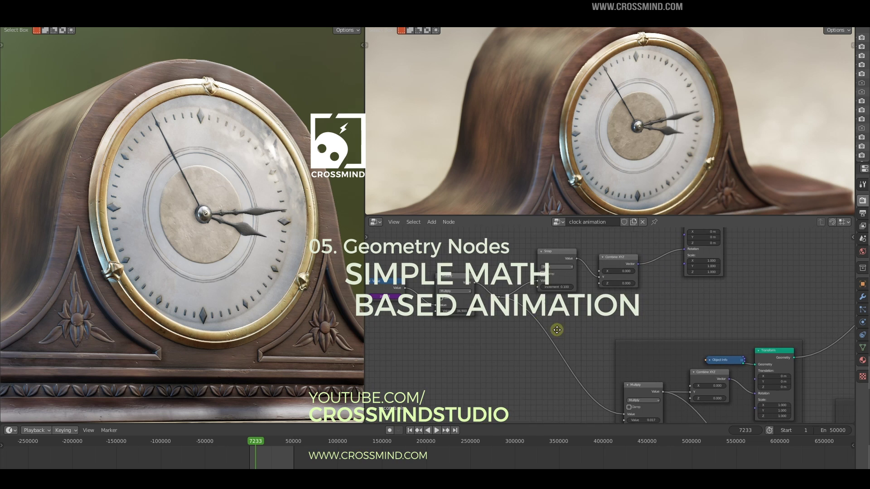
middle_click_drag(411, 286, 490, 304)
scroll(600, 330, "down", 3)
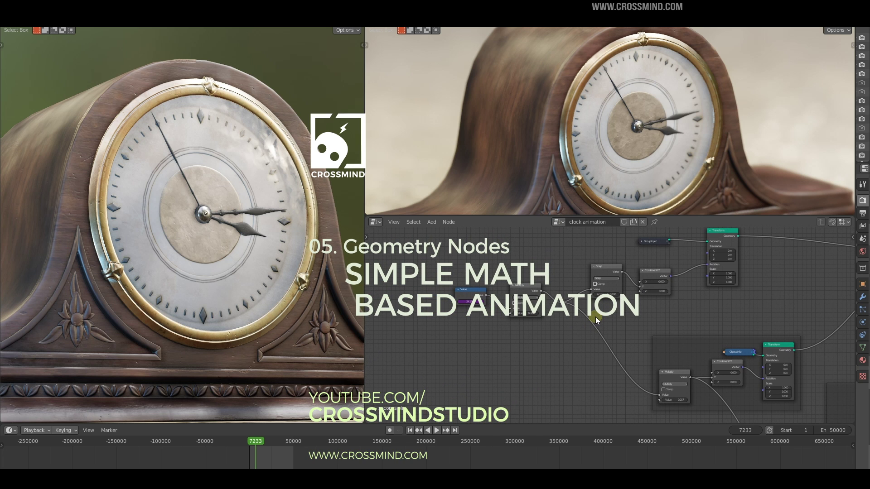
middle_click_drag(660, 315, 603, 307)
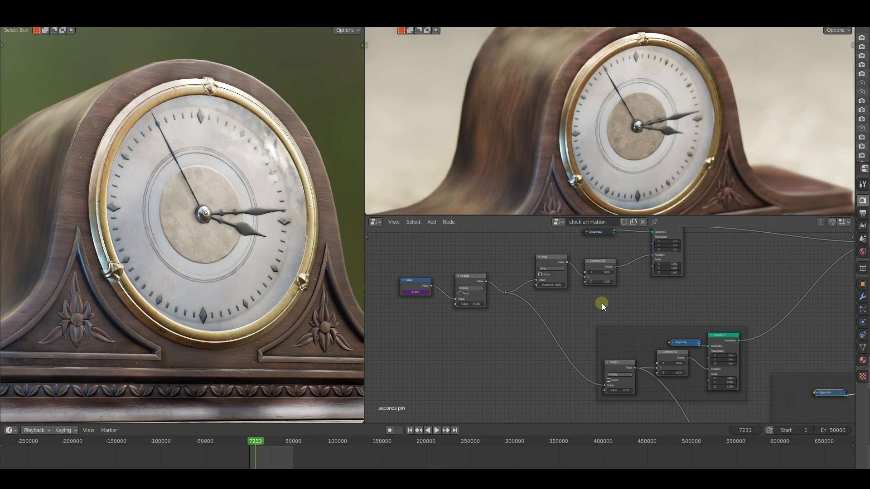
scroll(601, 304, "up", 1)
middle_click_drag(546, 303, 656, 340)
middle_click_drag(705, 352, 657, 332)
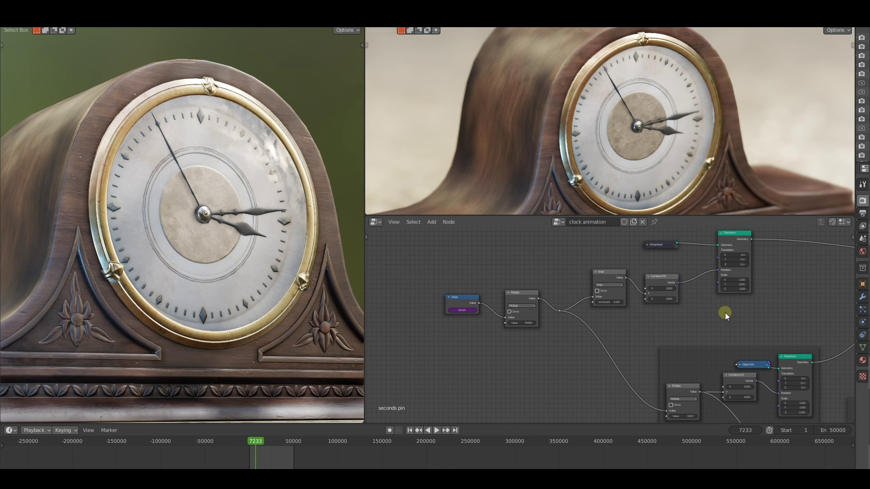
middle_click_drag(725, 315, 692, 322)
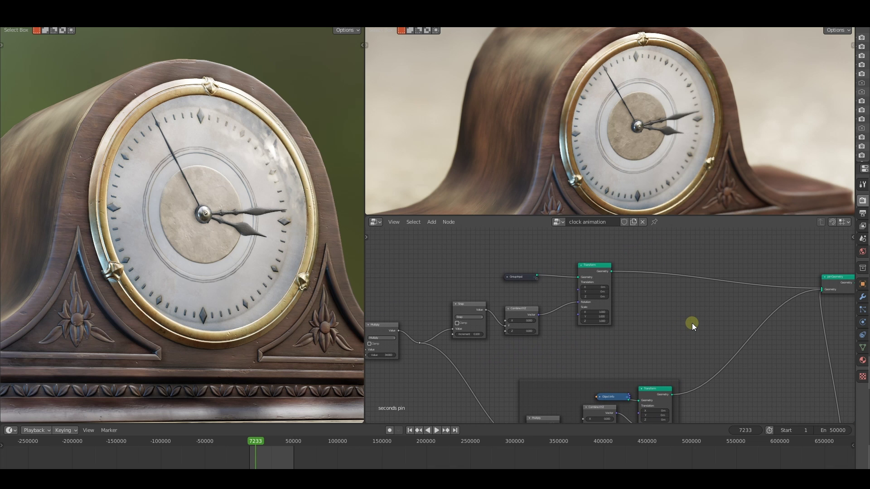